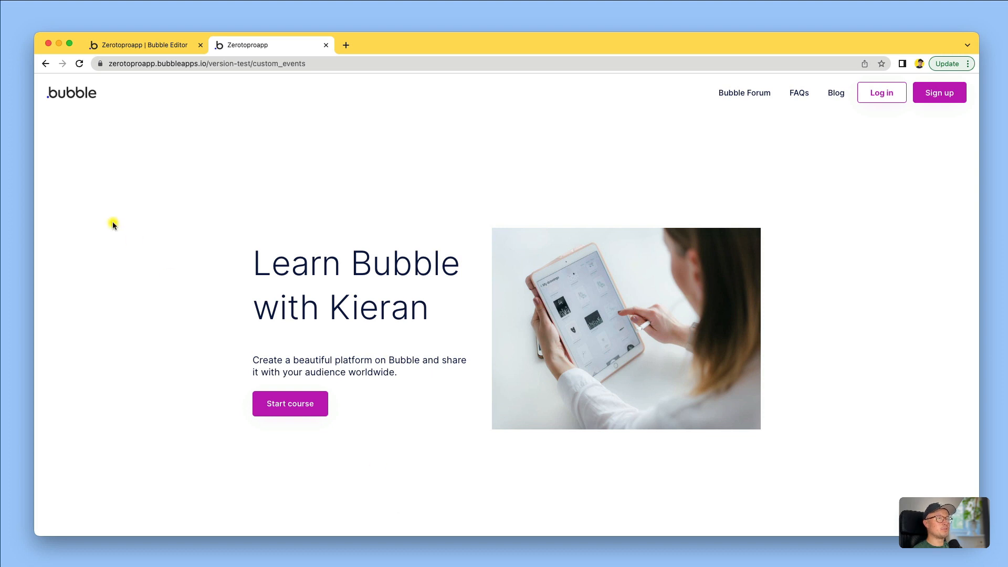
- Examine the landing page preview, including the Start course buttons in the hero and Bring your vision to life sections
{"action": "scroll", "coordinate": [112, 225], "scroll_direction": "down", "scroll_amount": 5}
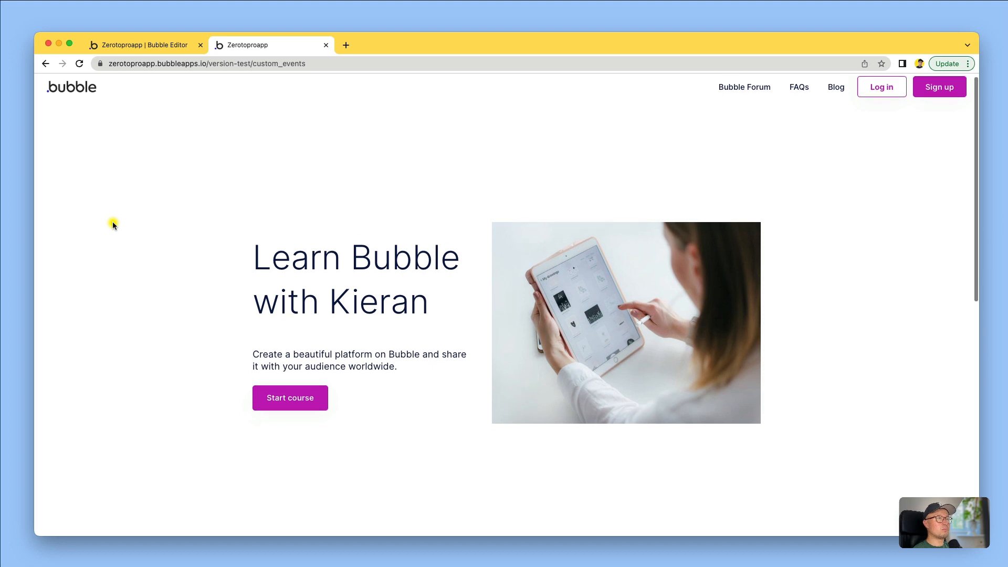
{"action": "scroll", "coordinate": [112, 225], "scroll_direction": "up", "scroll_amount": 5}
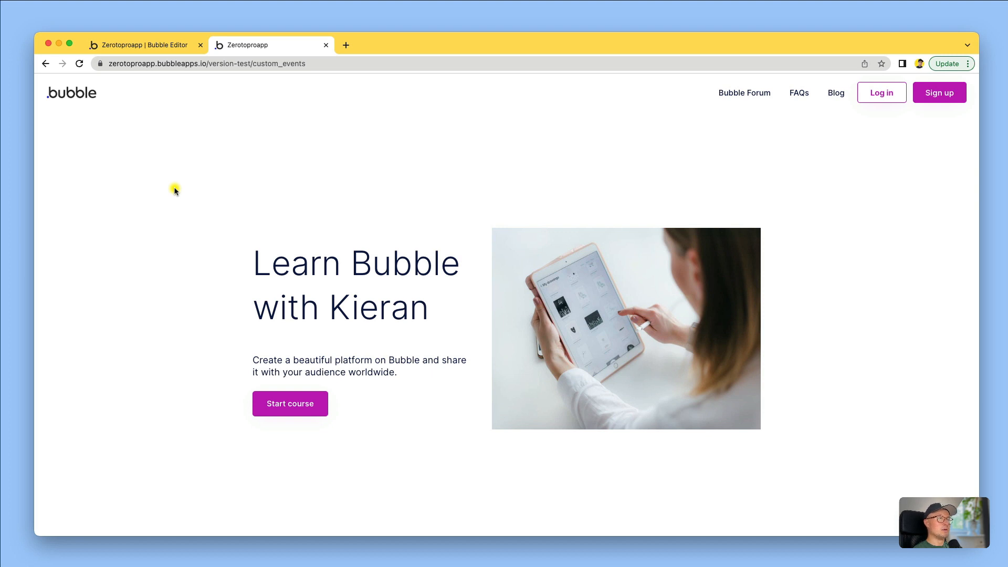
{"action": "scroll", "coordinate": [174, 190], "scroll_direction": "down", "scroll_amount": 4}
{"action": "scroll", "coordinate": [175, 190], "scroll_direction": "up", "scroll_amount": 4}
{"action": "scroll", "coordinate": [125, 191], "scroll_direction": "down", "scroll_amount": 2}
{"action": "scroll", "coordinate": [126, 193], "scroll_direction": "down", "scroll_amount": 5}
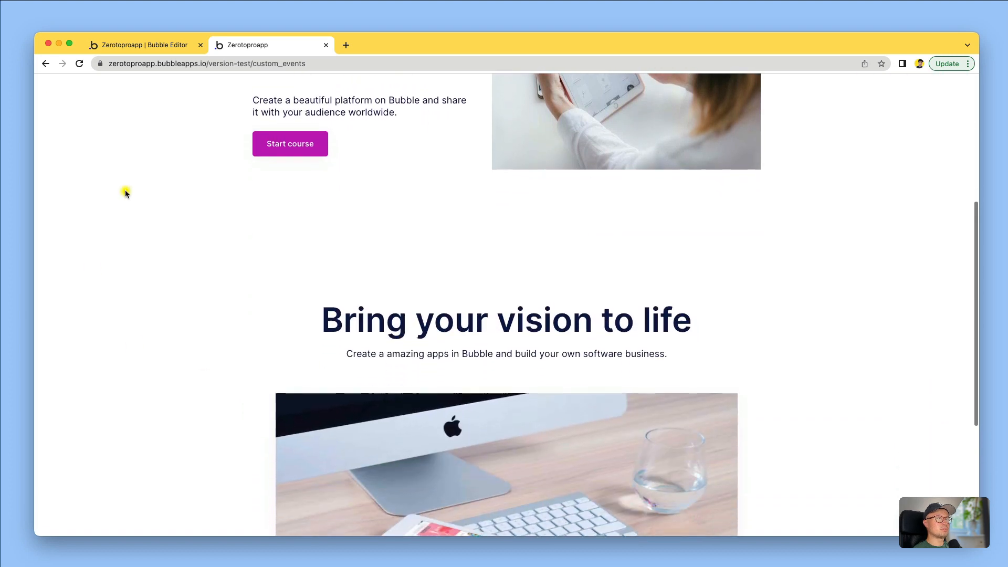
{"action": "scroll", "coordinate": [126, 193], "scroll_direction": "up", "scroll_amount": 7}
{"action": "scroll", "coordinate": [266, 229], "scroll_direction": "down", "scroll_amount": 2}
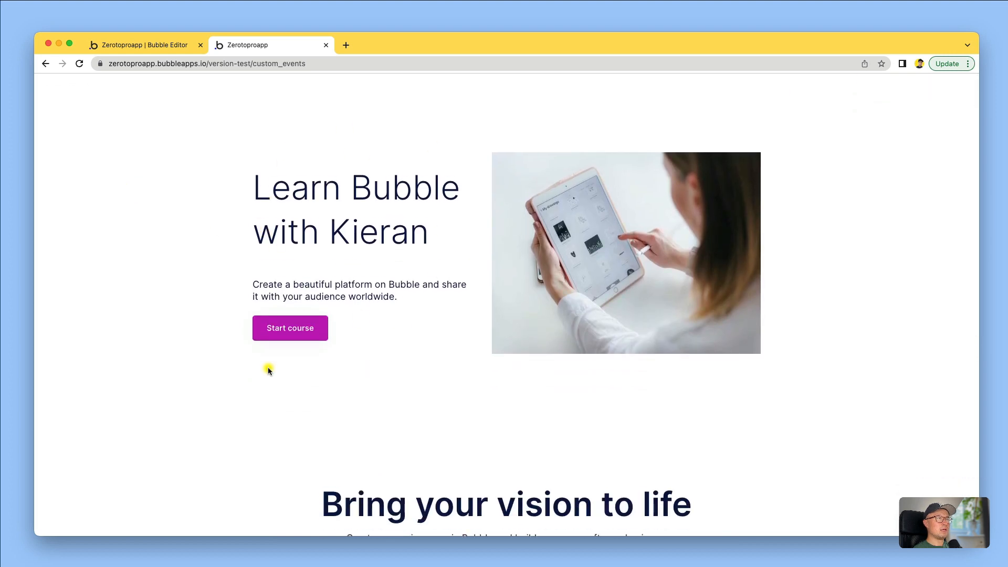
{"action": "scroll", "coordinate": [179, 314], "scroll_direction": "down", "scroll_amount": 8}
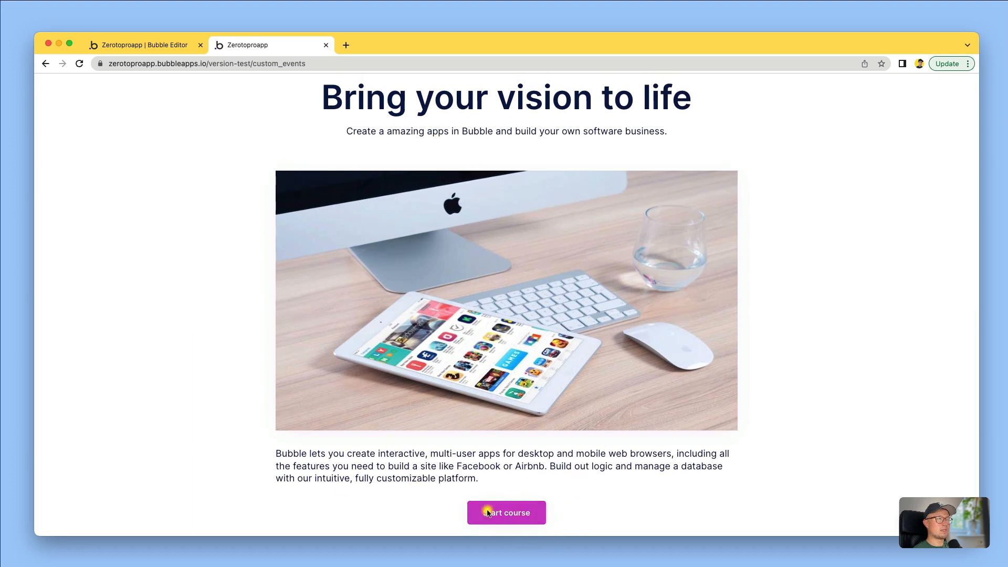
{"action": "left_click", "coordinate": [536, 512]}
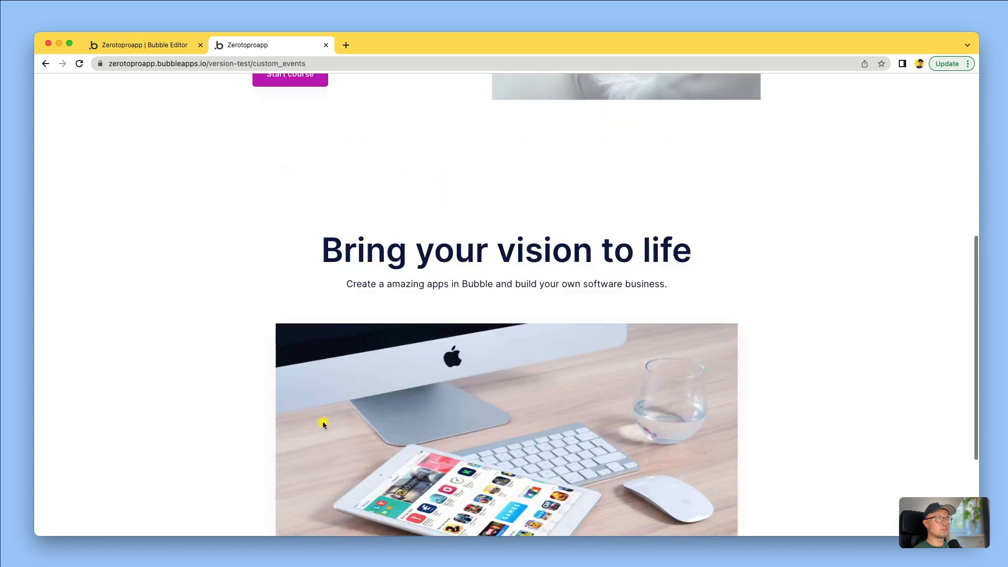
{"action": "left_click", "coordinate": [292, 344]}
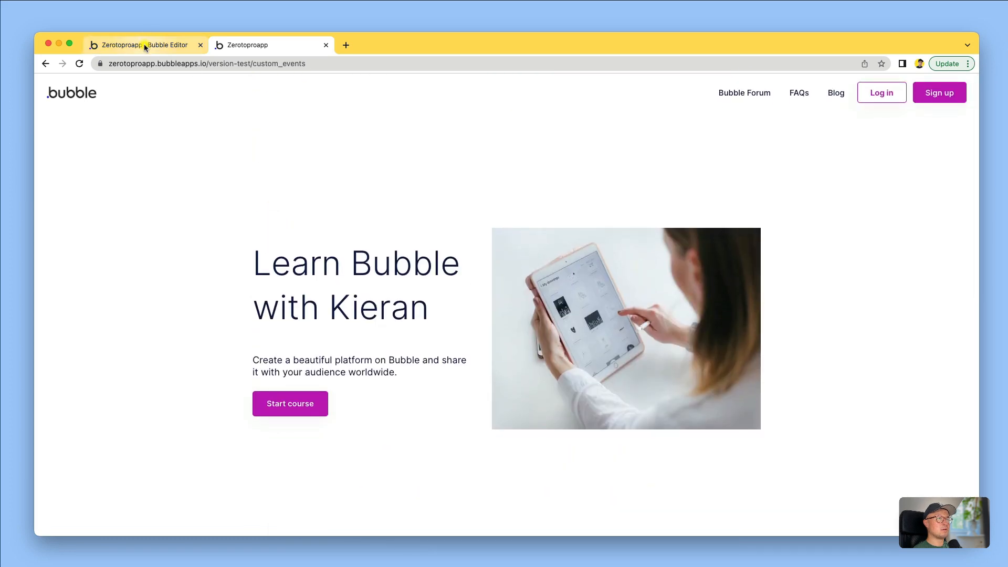
- Switch to the Bubble editor and review each action in the workflow of the hero section's Start course button
{"action": "left_click", "coordinate": [144, 44]}
{"action": "double_click", "coordinate": [311, 284]}
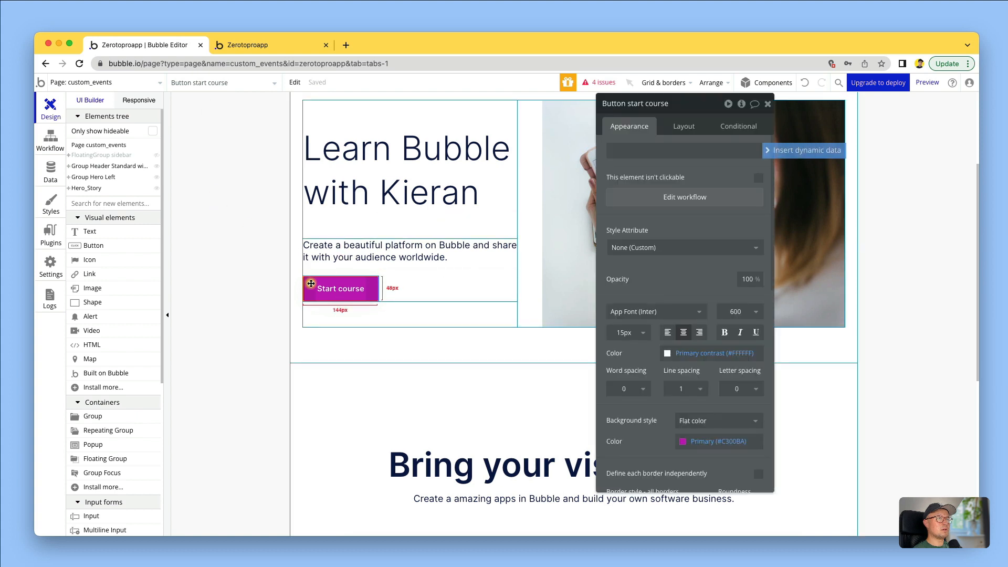
{"action": "left_click", "coordinate": [682, 198]}
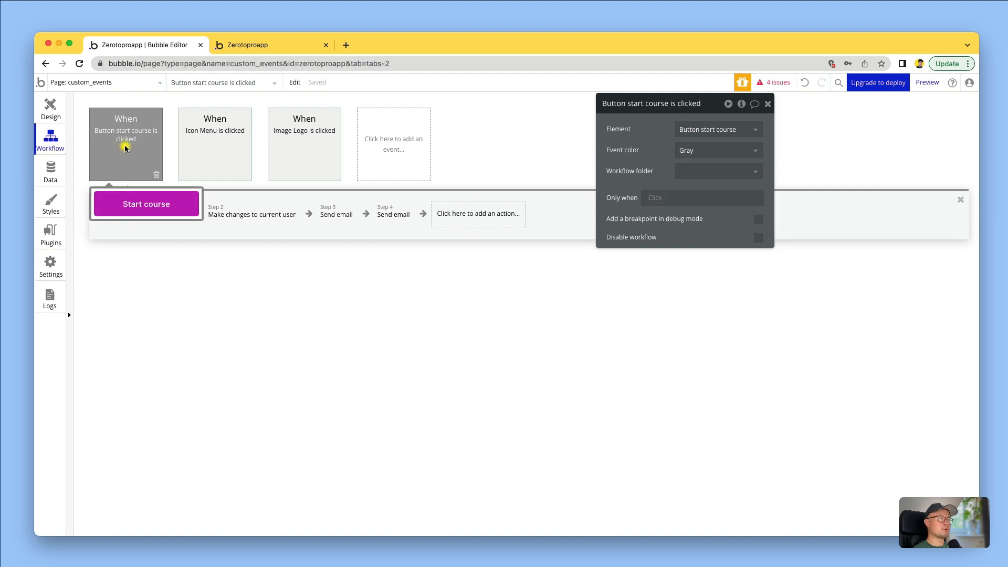
{"action": "left_click", "coordinate": [127, 225]}
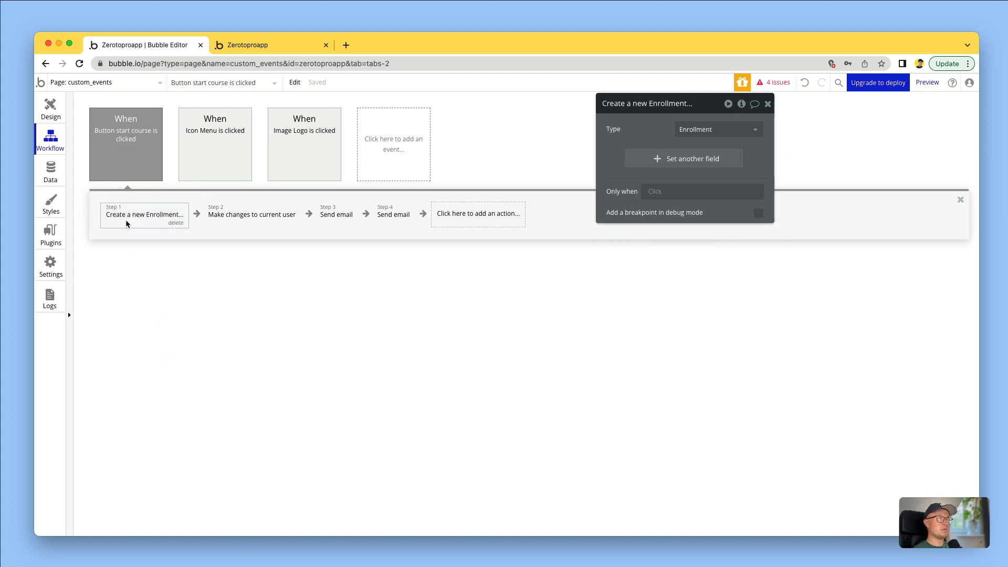
{"action": "left_click", "coordinate": [238, 215]}
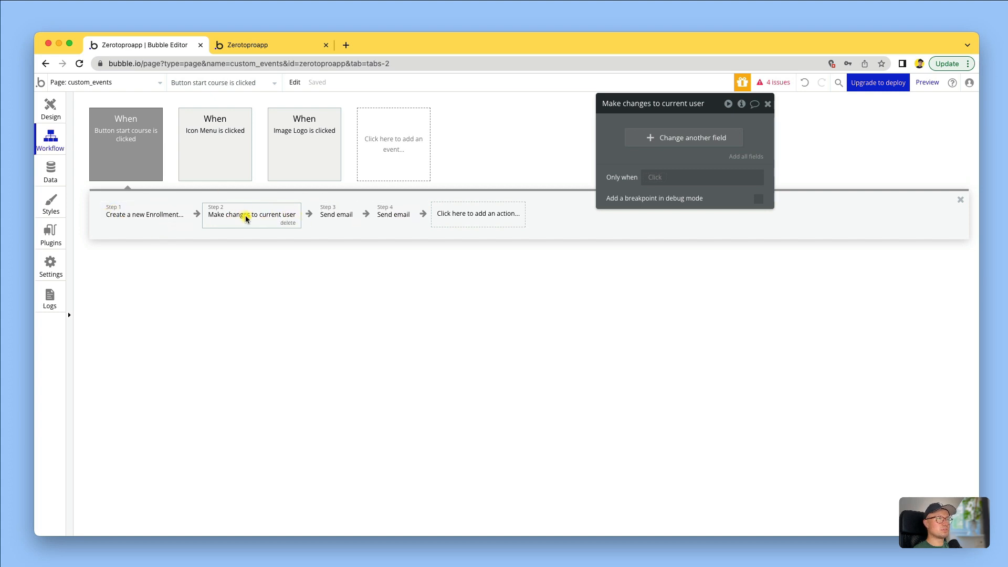
{"action": "left_click", "coordinate": [326, 215]}
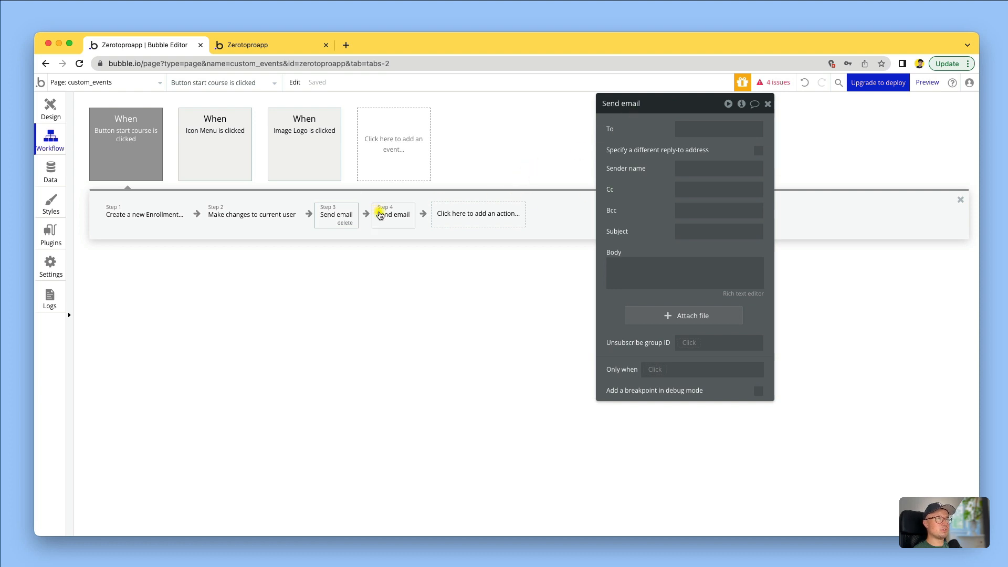
{"action": "left_click", "coordinate": [381, 213]}
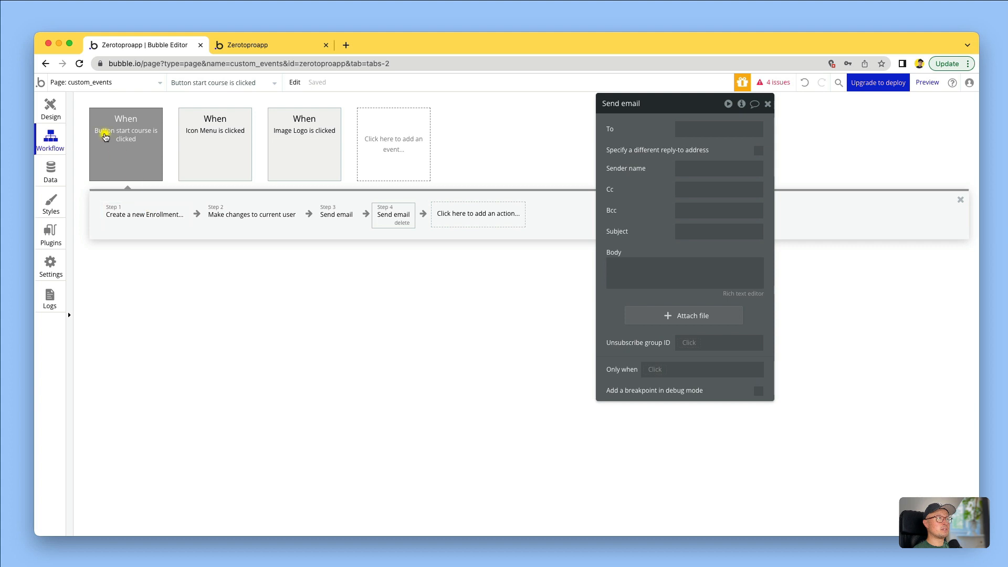
{"action": "left_click", "coordinate": [105, 136]}
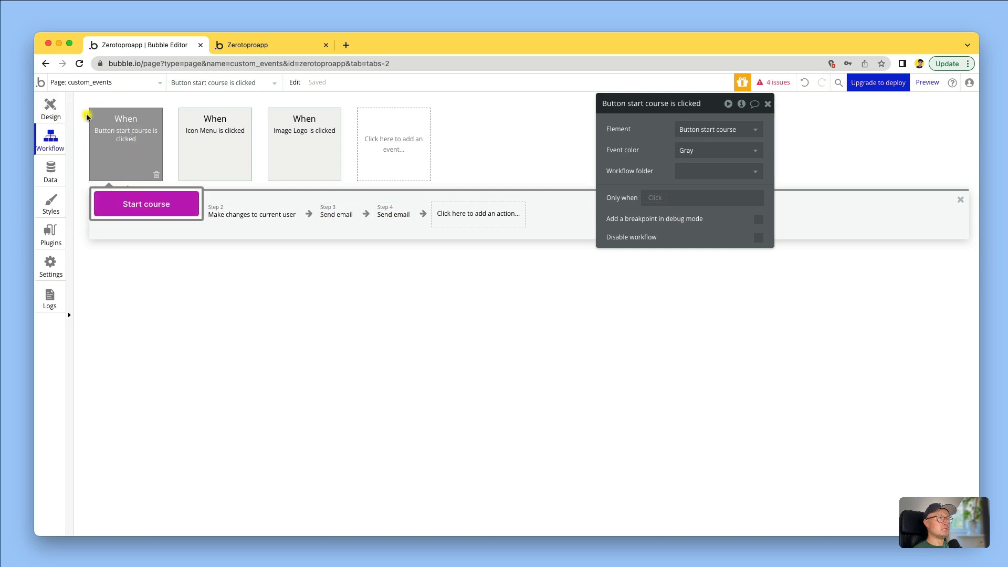
{"action": "left_click", "coordinate": [58, 113]}
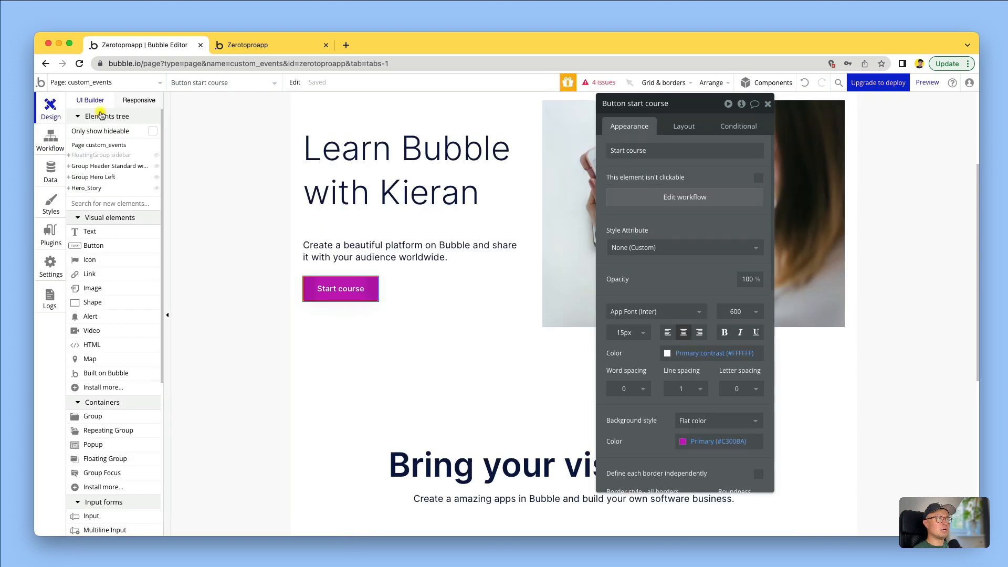
{"action": "scroll", "coordinate": [420, 345], "scroll_direction": "down", "scroll_amount": 7}
{"action": "left_click", "coordinate": [538, 502]}
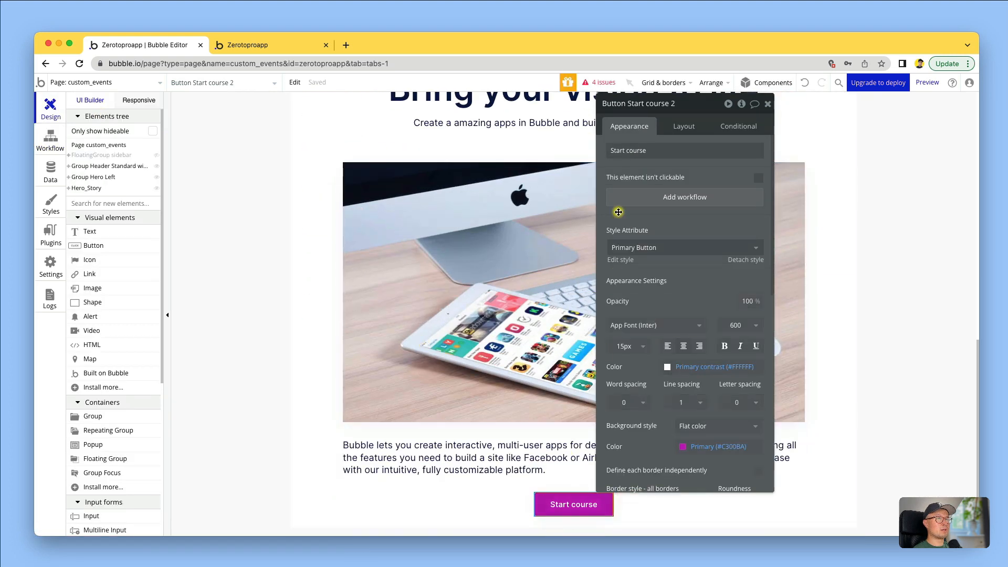
{"action": "left_click", "coordinate": [637, 199]}
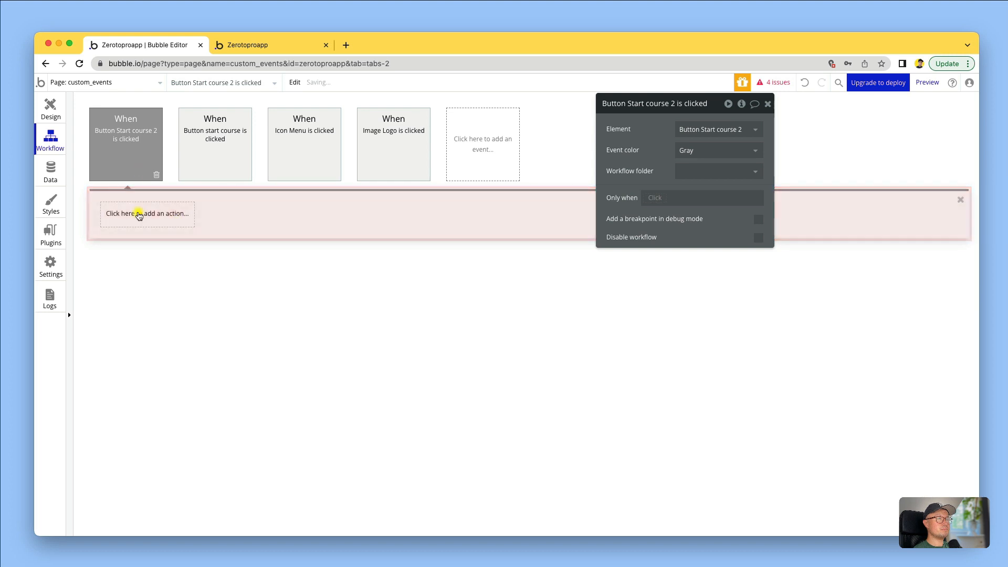
{"action": "left_click", "coordinate": [223, 135]}
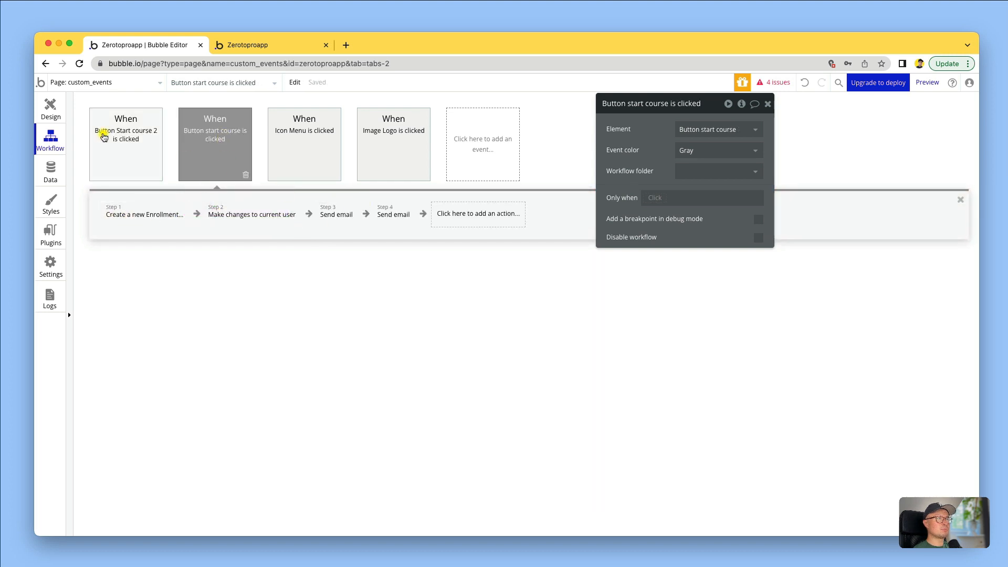
{"action": "left_click", "coordinate": [103, 135]}
{"action": "left_click", "coordinate": [154, 178]}
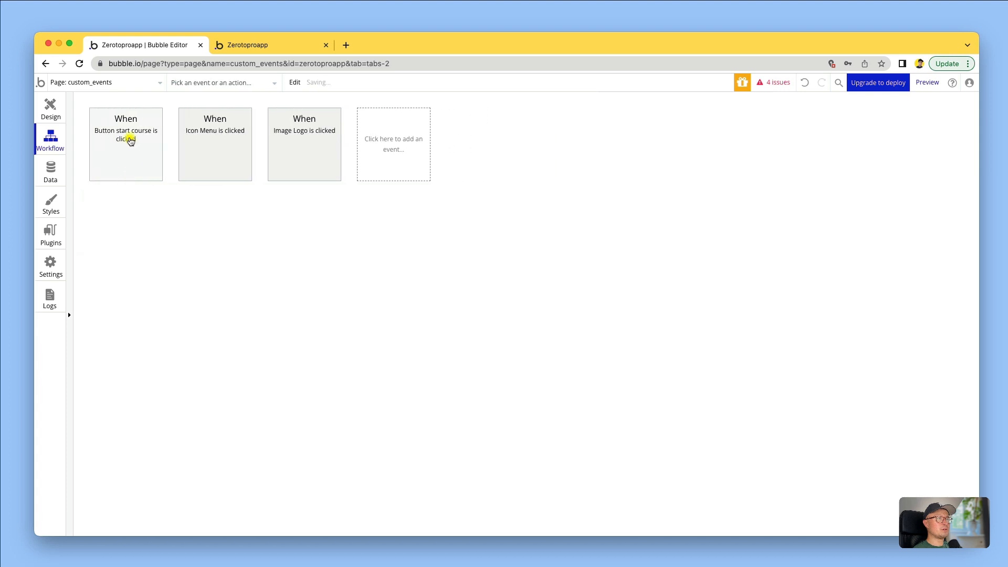
- Duplicate the "Button start course is clicked" workflow by copying it and pasting it as a new event
{"action": "left_click", "coordinate": [131, 137]}
{"action": "right_click", "coordinate": [131, 138]}
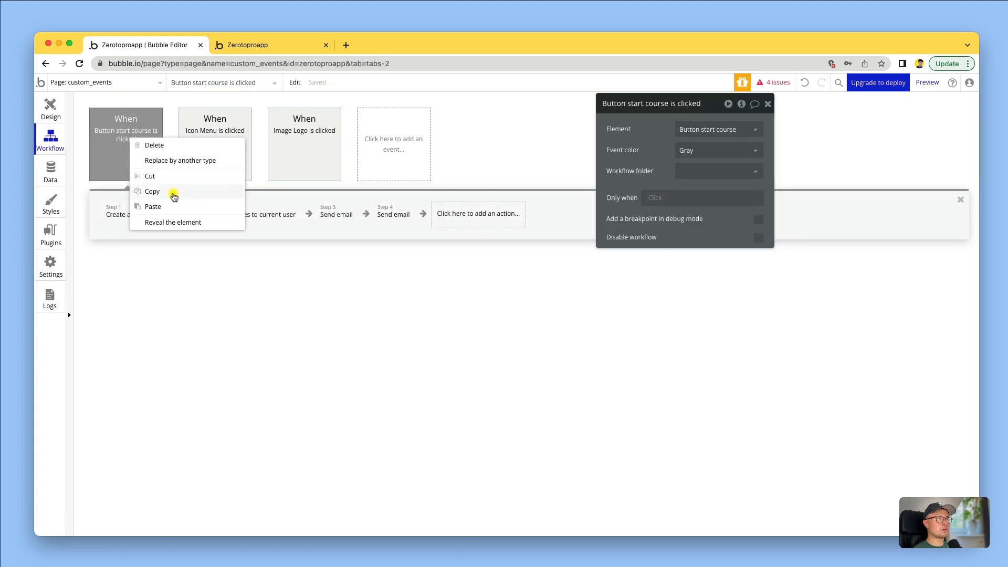
{"action": "left_click", "coordinate": [173, 192]}
{"action": "right_click", "coordinate": [385, 142]}
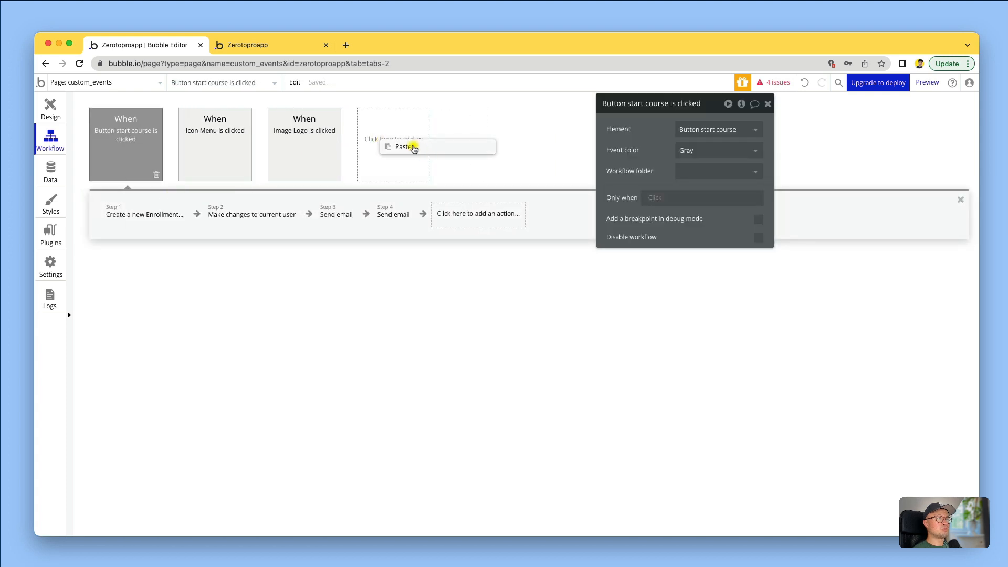
{"action": "left_click", "coordinate": [411, 146]}
- Set the triggering element of one of the two identical Start course workflows to Button Start course 2
{"action": "left_click", "coordinate": [125, 148]}
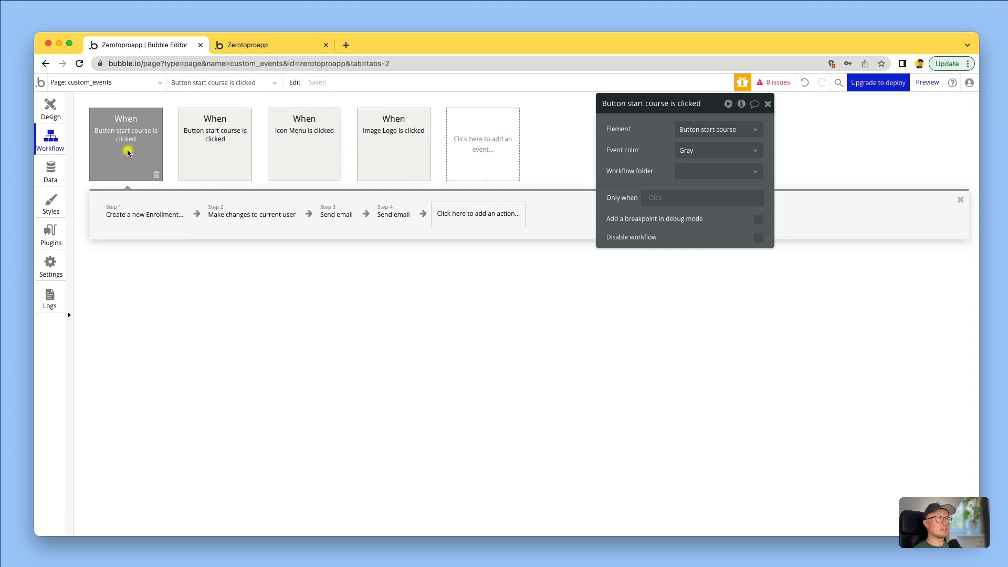
{"action": "left_click", "coordinate": [216, 151]}
{"action": "left_click", "coordinate": [121, 153]}
{"action": "left_click", "coordinate": [203, 147]}
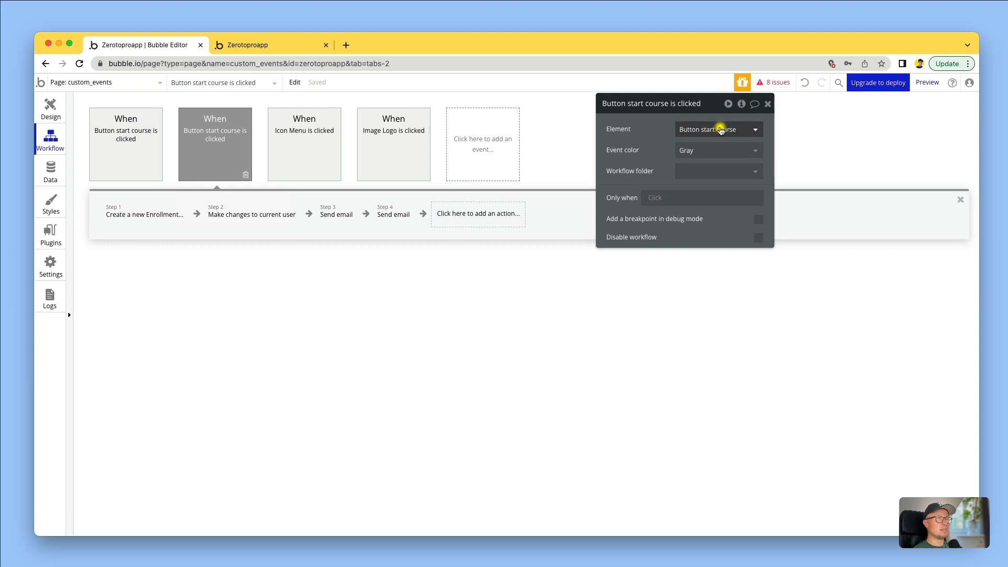
{"action": "left_click", "coordinate": [722, 128]}
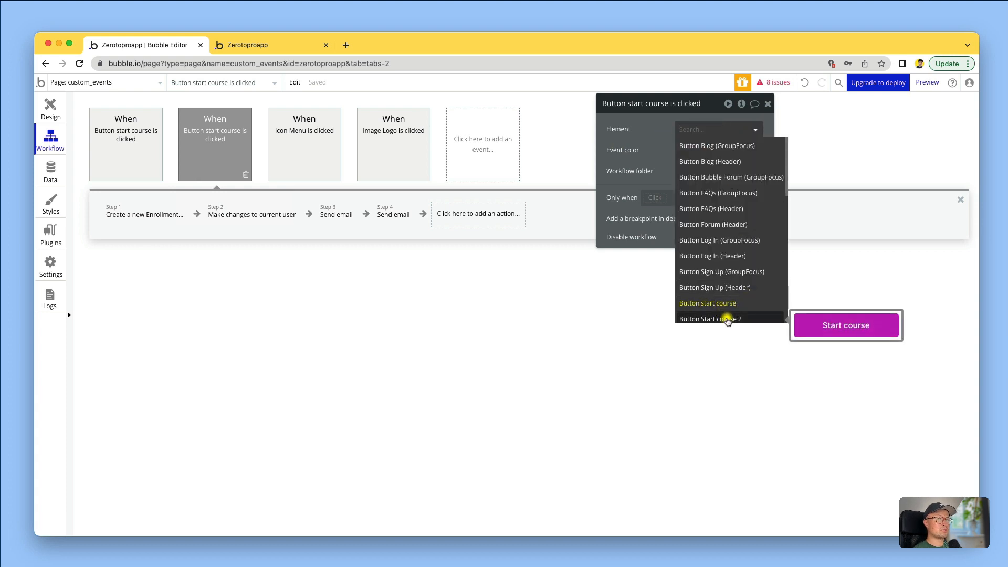
{"action": "left_click", "coordinate": [726, 319]}
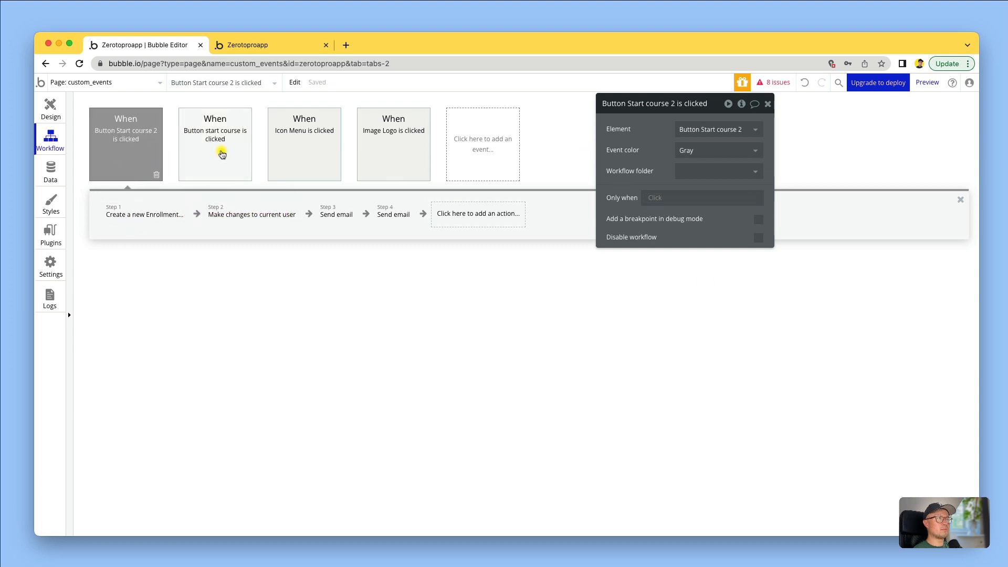
- Compare the events and action sequences of the Button Start course 2 and Button start course workflows
{"action": "left_click", "coordinate": [220, 151]}
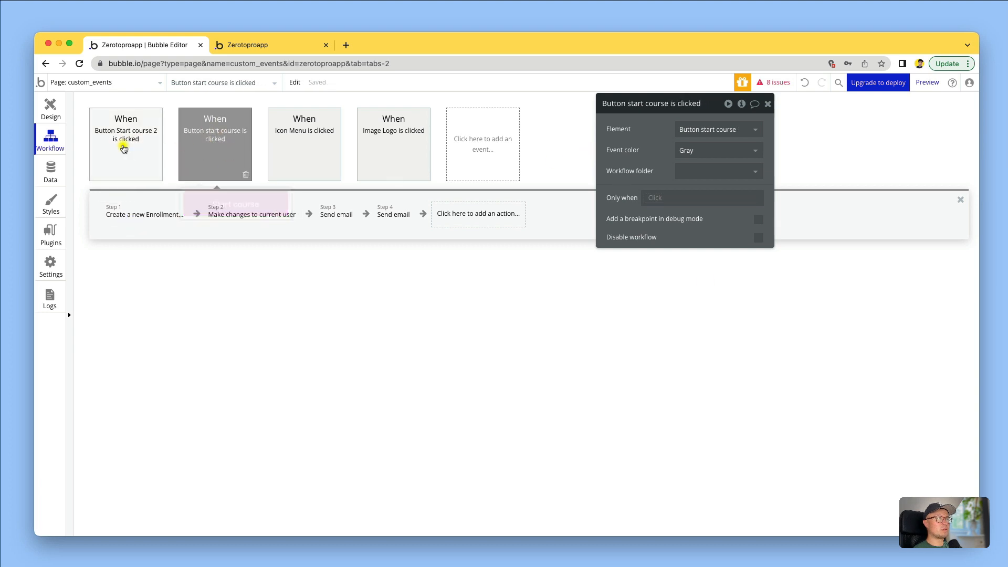
{"action": "left_click", "coordinate": [124, 147]}
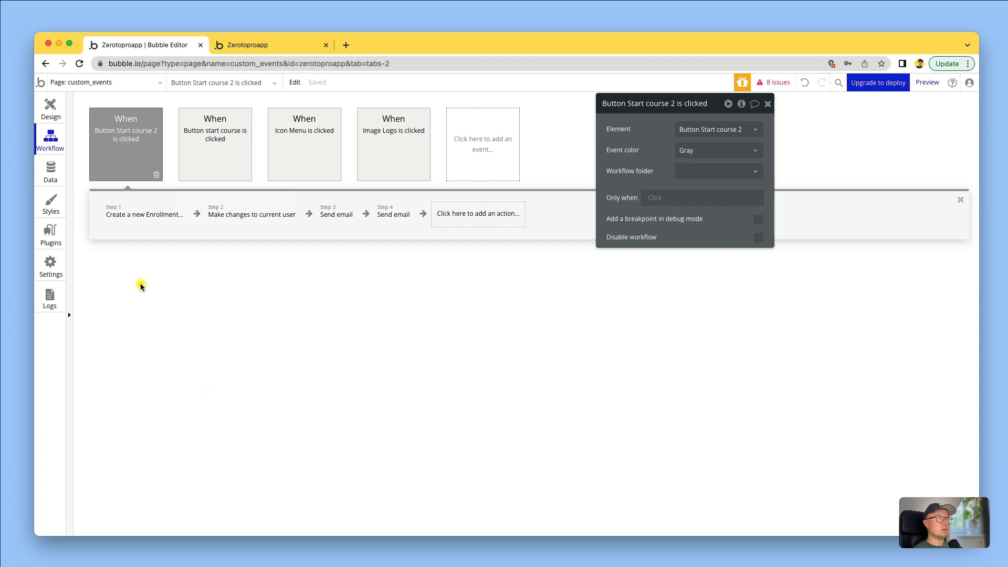
{"action": "mouse_move", "coordinate": [202, 162]}
{"action": "left_click", "coordinate": [203, 137]}
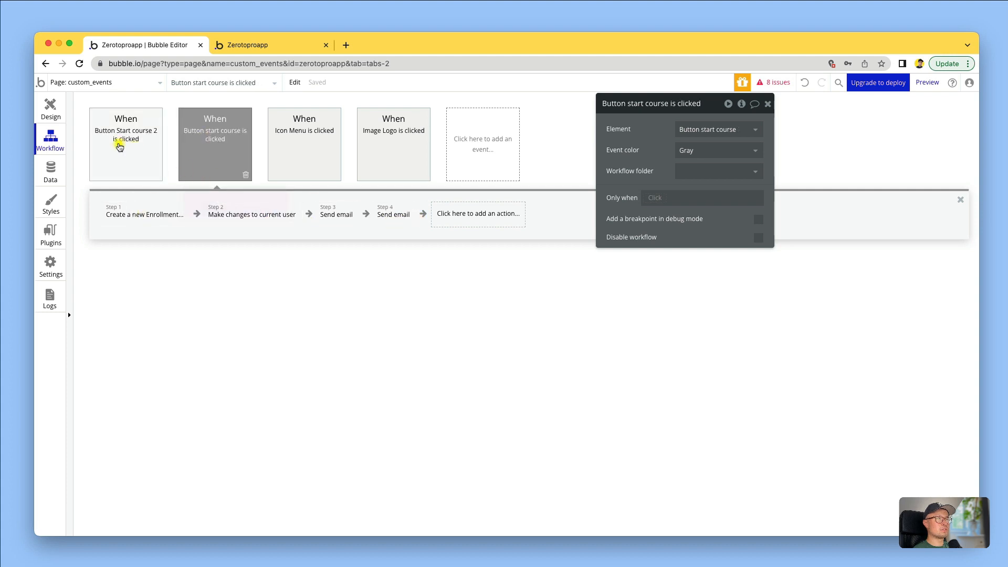
{"action": "left_click", "coordinate": [119, 148]}
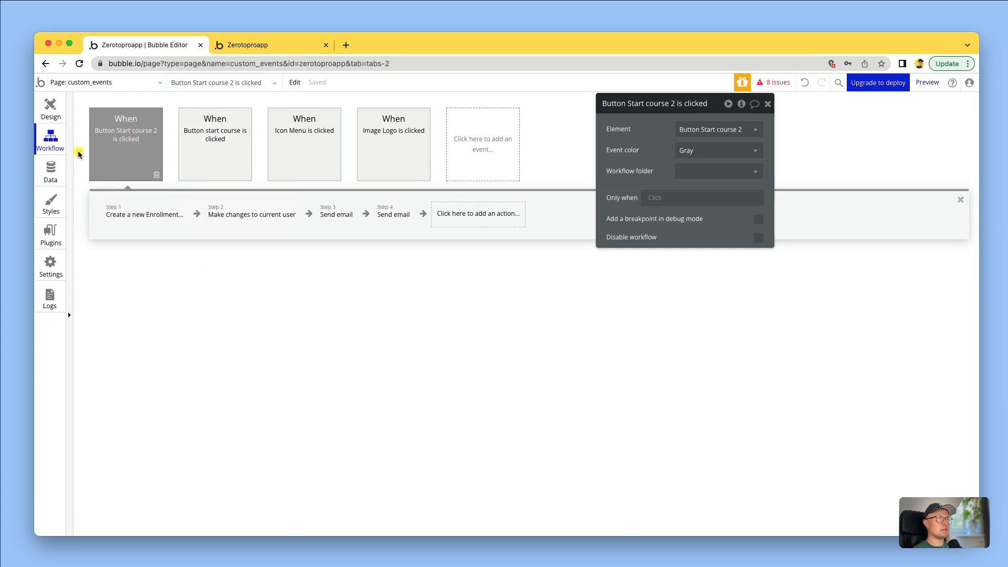
{"action": "left_click", "coordinate": [200, 151]}
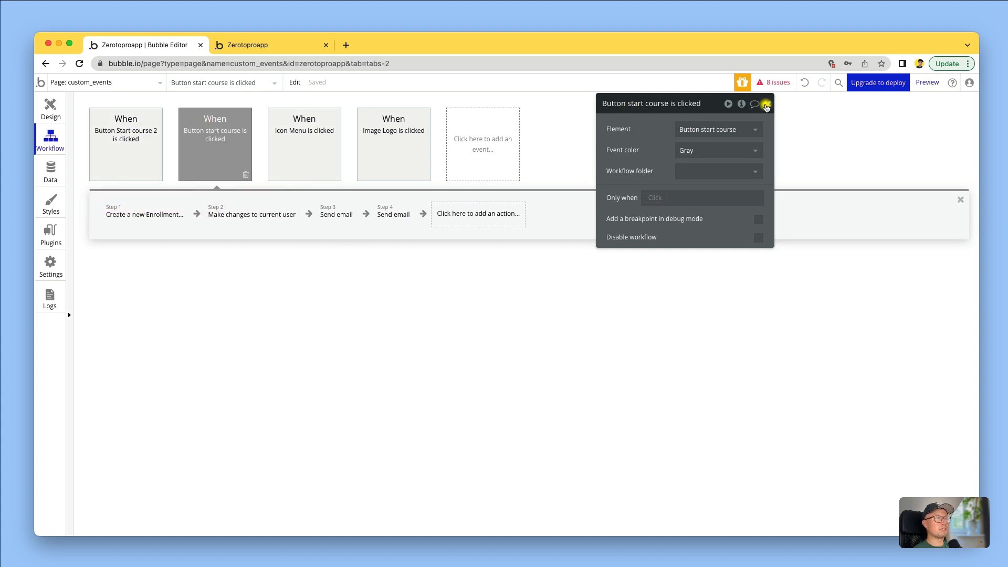
{"action": "left_click", "coordinate": [766, 106]}
{"action": "left_click", "coordinate": [121, 214]}
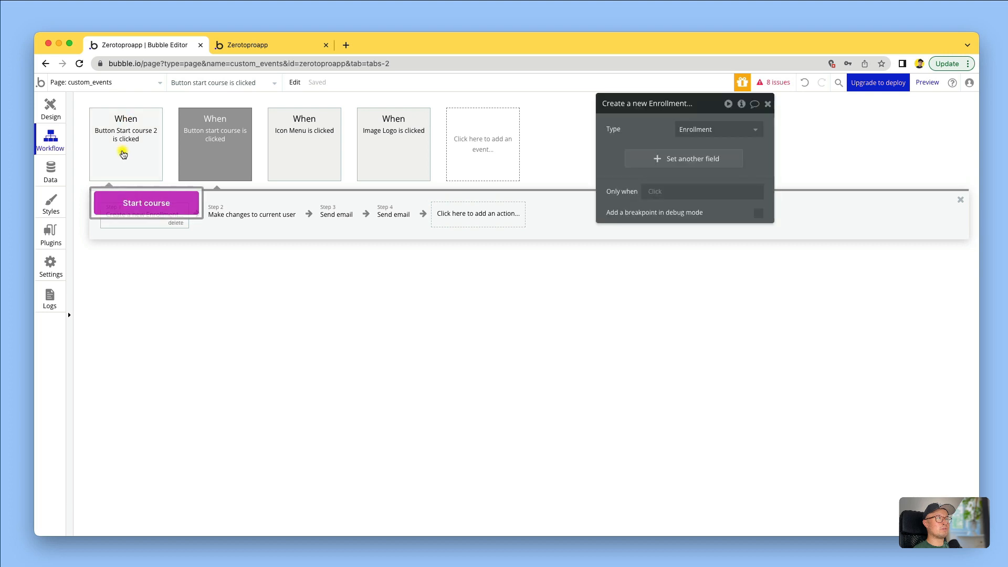
{"action": "left_click", "coordinate": [123, 154]}
{"action": "left_click", "coordinate": [217, 141]}
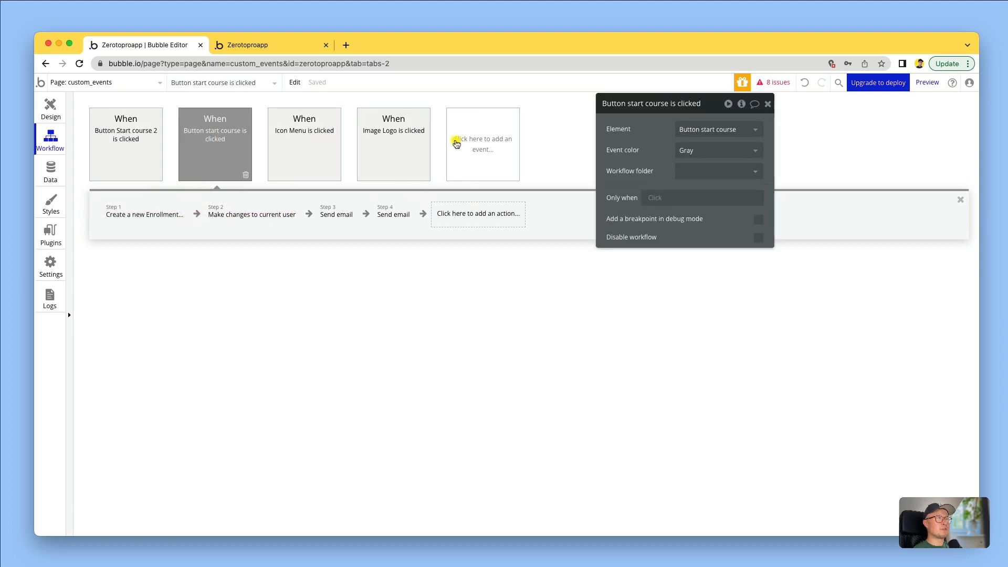
- Create a custom event named "enroll student on course" on the page
{"action": "left_click", "coordinate": [471, 157]}
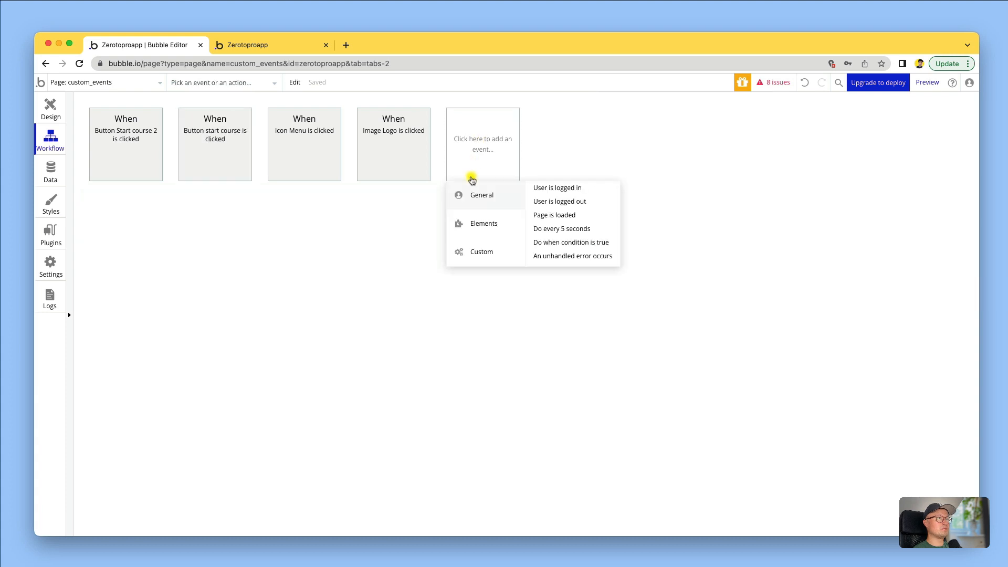
{"action": "mouse_move", "coordinate": [477, 225]}
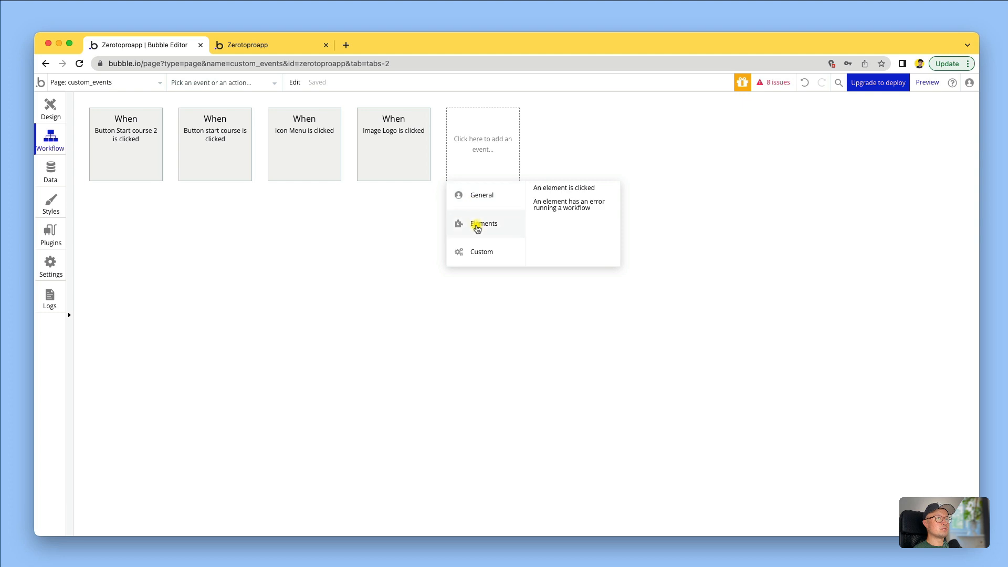
{"action": "mouse_move", "coordinate": [479, 198]}
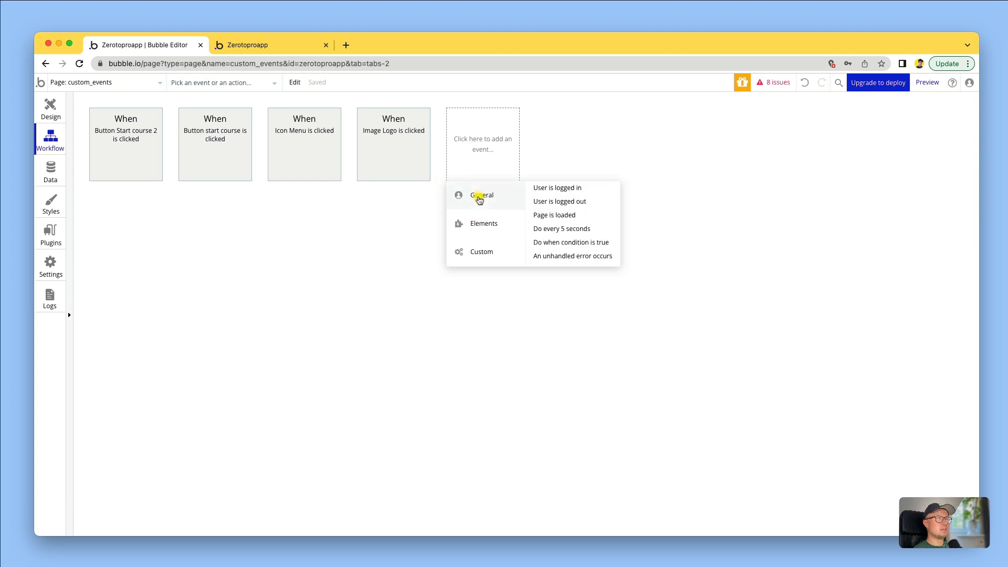
{"action": "mouse_move", "coordinate": [479, 254]}
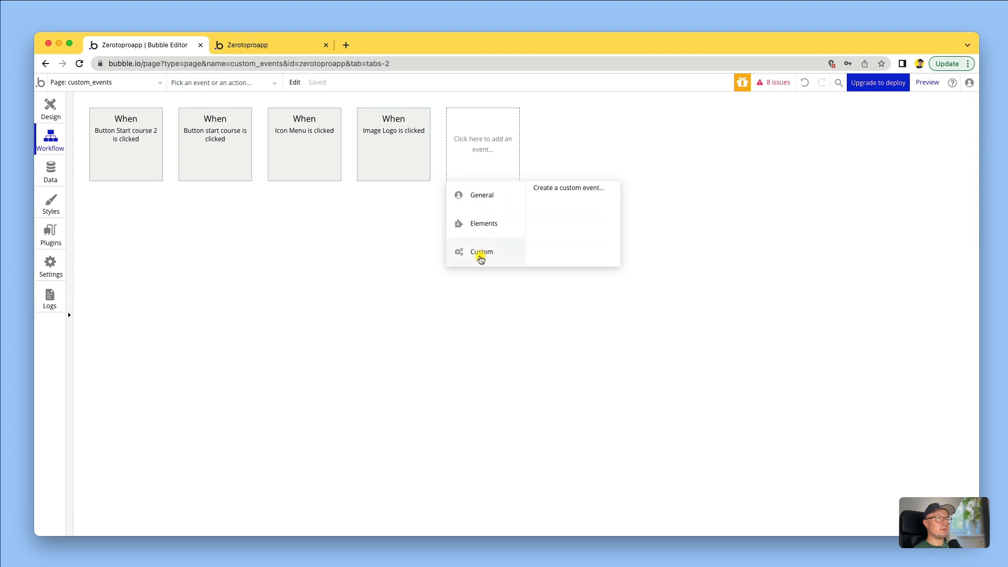
{"action": "left_click", "coordinate": [576, 189]}
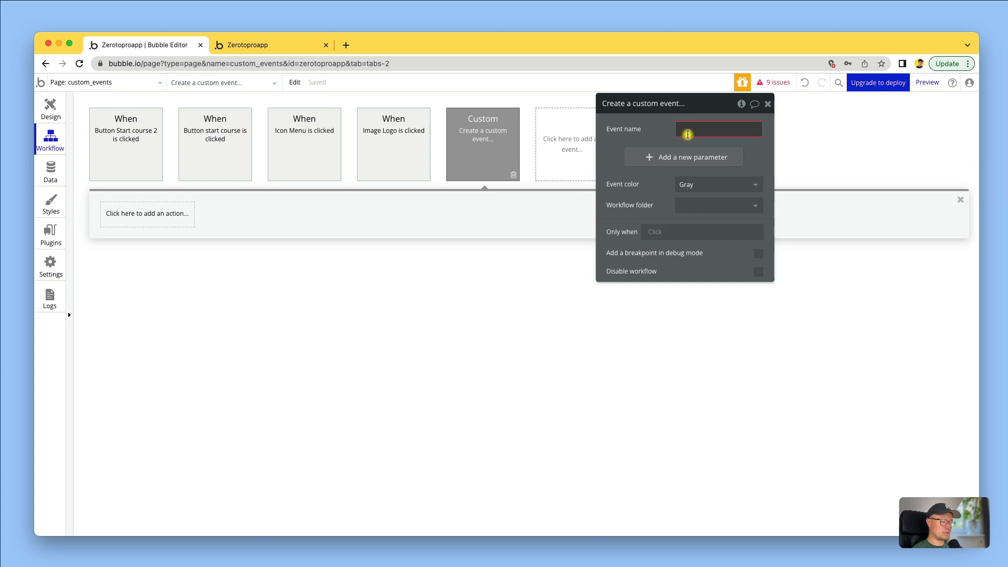
{"action": "type", "text": "enroll student on course"}
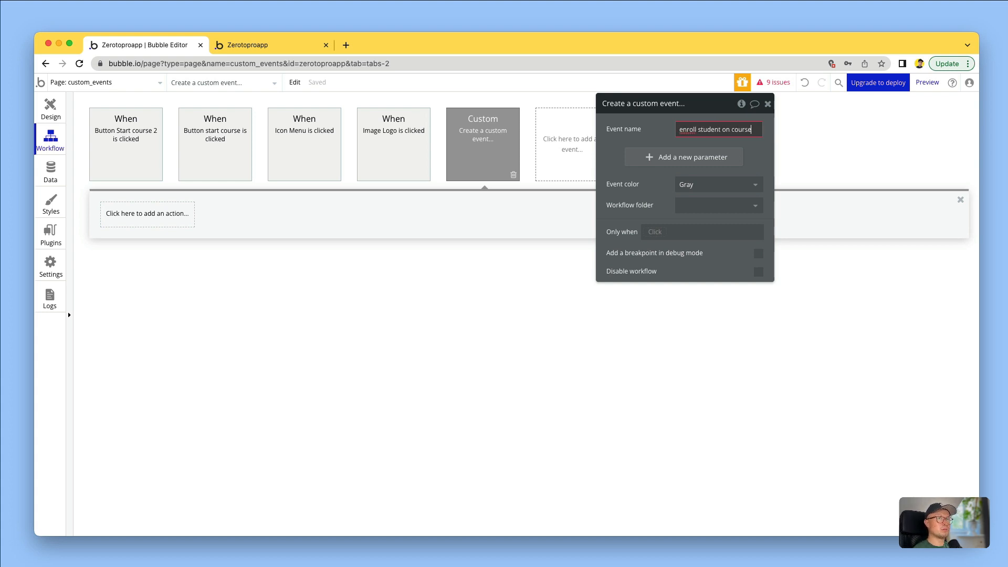
{"action": "left_click", "coordinate": [619, 132]}
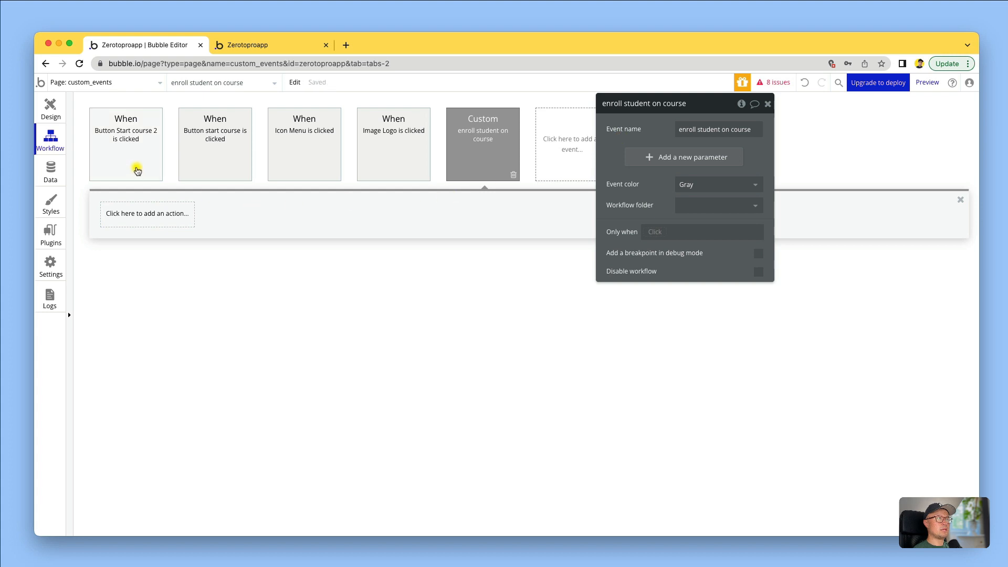
- Copy the "Create a new Enrollment" action from the Button start course workflow into the "enroll student on course" custom event
{"action": "left_click", "coordinate": [207, 150]}
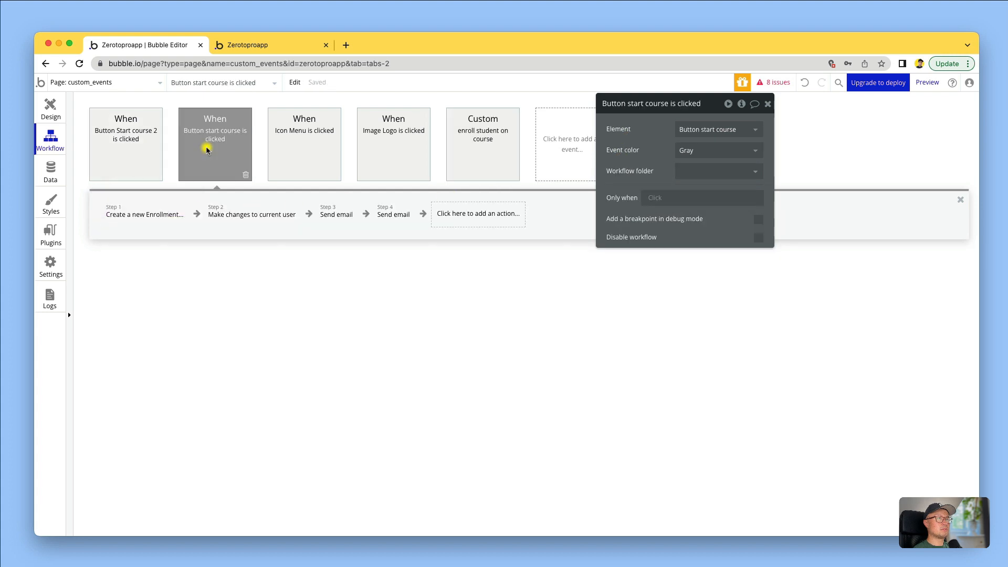
{"action": "right_click", "coordinate": [146, 209]}
{"action": "left_click", "coordinate": [186, 282]}
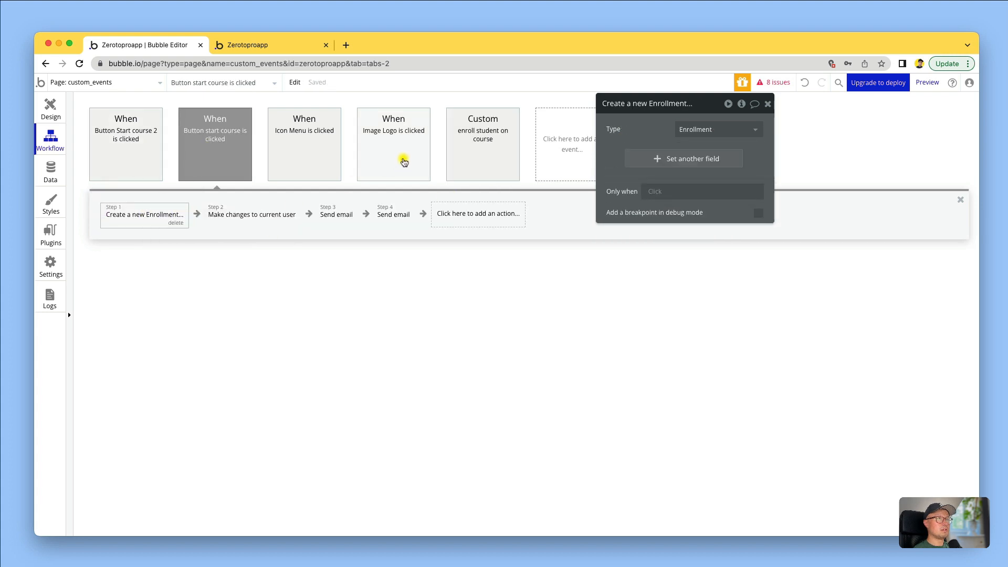
{"action": "left_click", "coordinate": [457, 144]}
{"action": "right_click", "coordinate": [147, 216]}
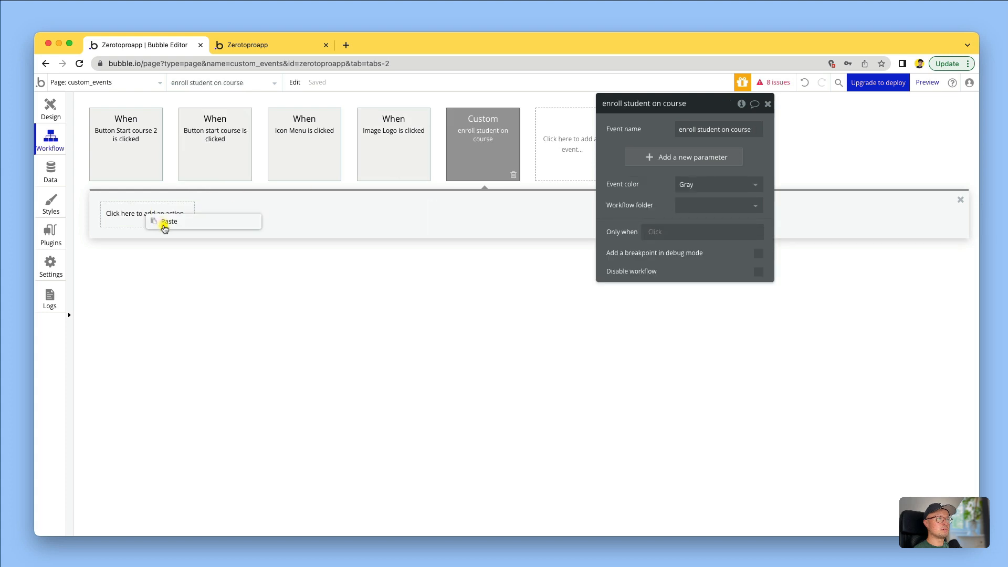
{"action": "left_click", "coordinate": [159, 225]}
- Copy the "Make changes to current user" action from the Button start course workflow into the custom event as its second action
{"action": "left_click", "coordinate": [213, 137]}
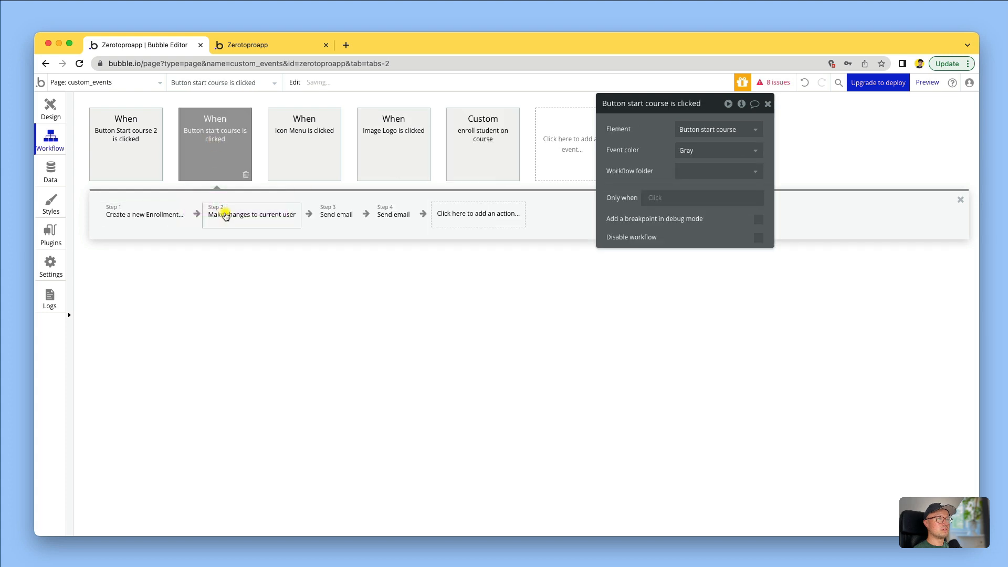
{"action": "right_click", "coordinate": [226, 215]}
{"action": "left_click", "coordinate": [266, 282]}
{"action": "left_click", "coordinate": [475, 149]}
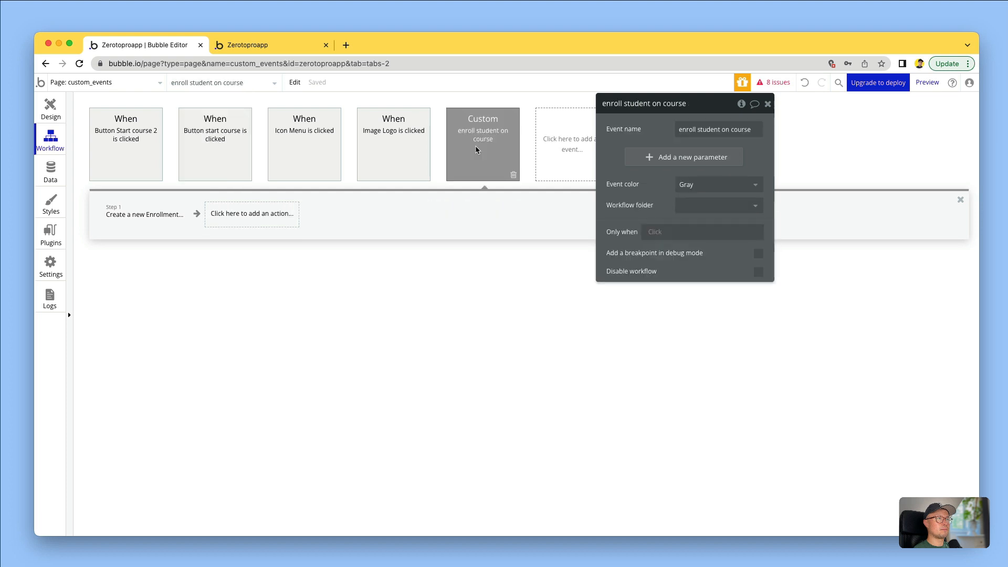
{"action": "right_click", "coordinate": [228, 224]}
{"action": "left_click", "coordinate": [238, 231]}
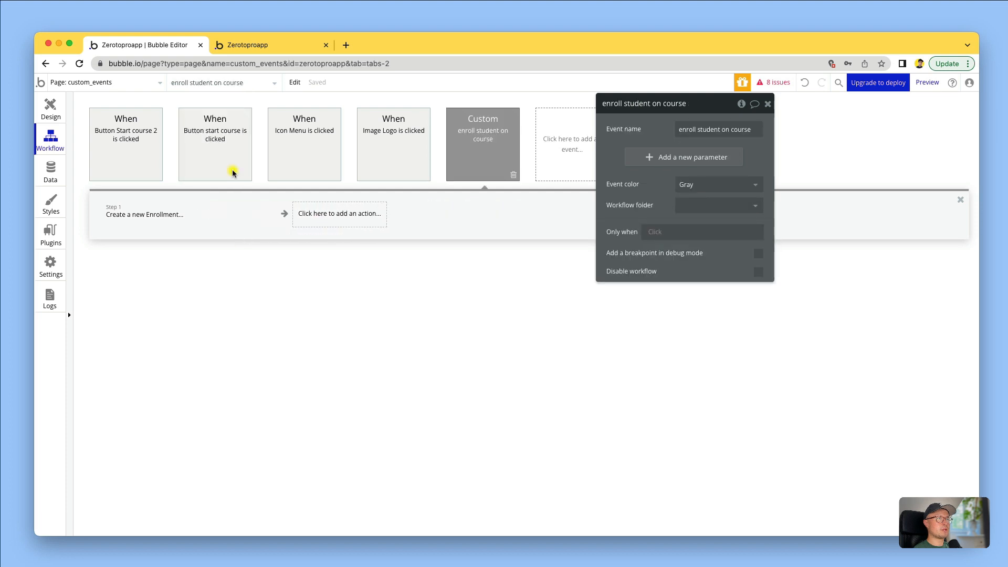
- Copy the first "Send email" action from the Button start course workflow into the custom event as its third action
{"action": "left_click", "coordinate": [224, 150]}
{"action": "right_click", "coordinate": [328, 211]}
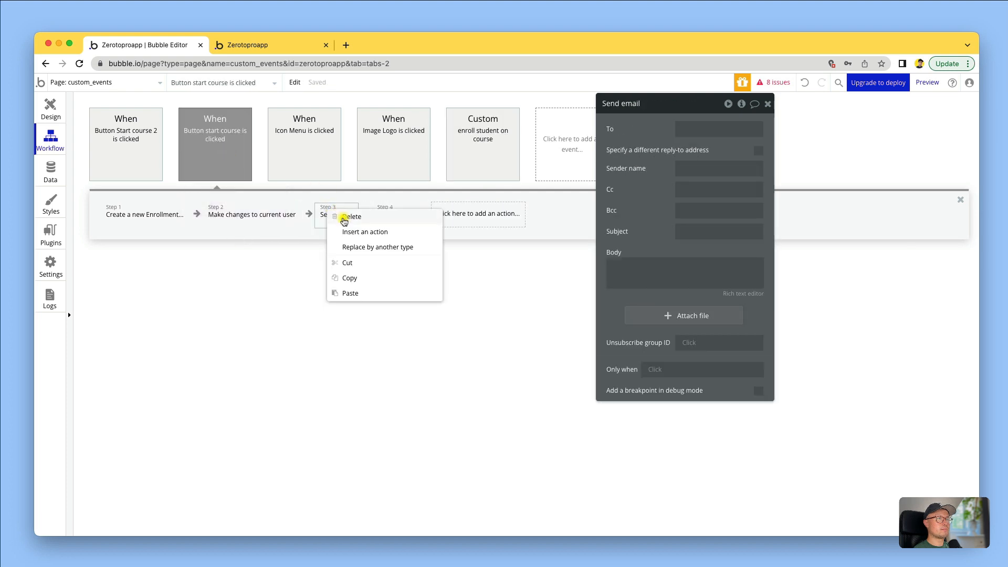
{"action": "left_click", "coordinate": [358, 278]}
{"action": "left_click", "coordinate": [483, 136]}
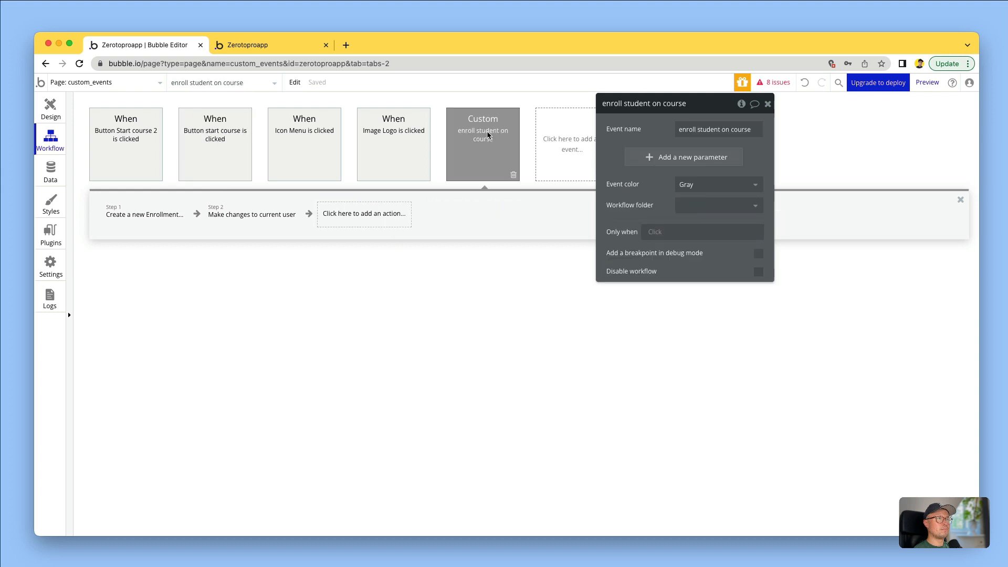
{"action": "right_click", "coordinate": [363, 216]}
{"action": "left_click", "coordinate": [383, 225]}
- Copy the second "Send email" action from the Button start course workflow into the custom event as its fourth action
{"action": "left_click", "coordinate": [219, 155]}
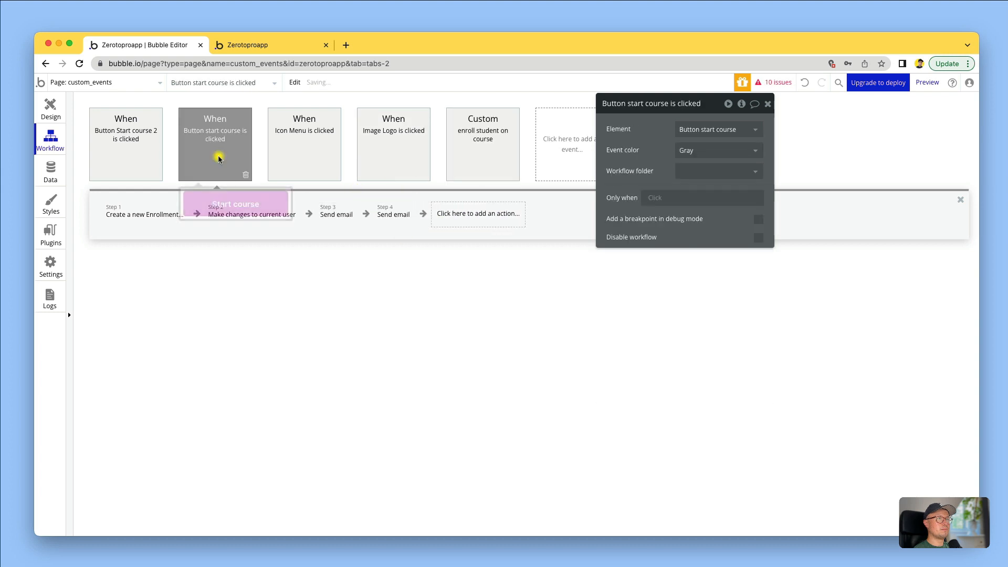
{"action": "right_click", "coordinate": [379, 211]}
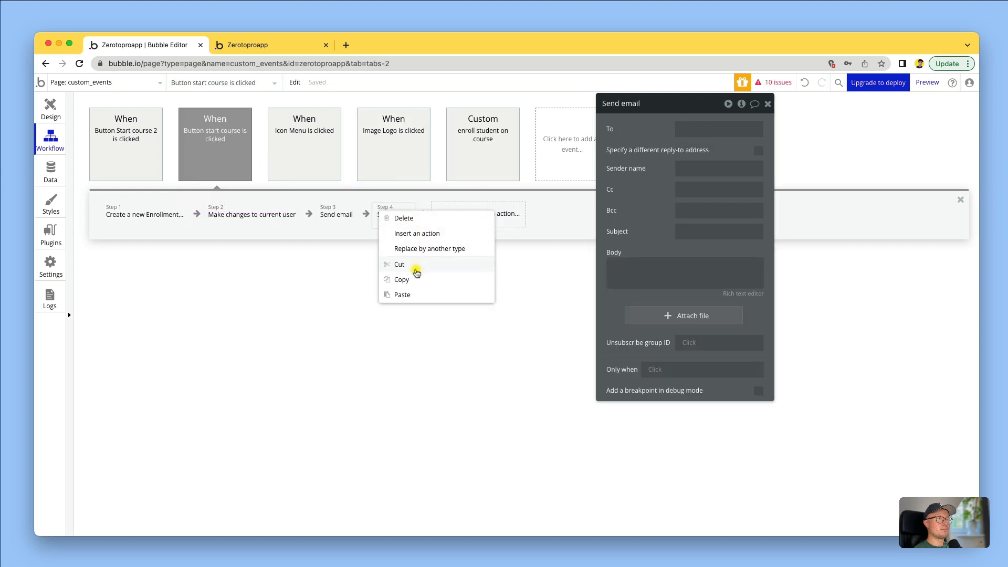
{"action": "left_click", "coordinate": [402, 279]}
{"action": "left_click", "coordinate": [486, 139]}
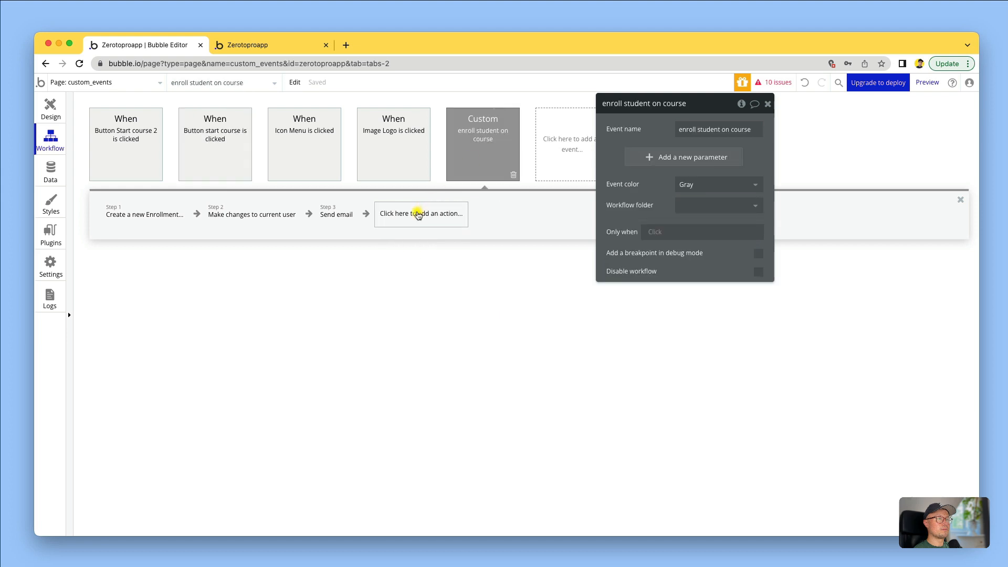
{"action": "right_click", "coordinate": [418, 215]}
{"action": "left_click", "coordinate": [448, 225]}
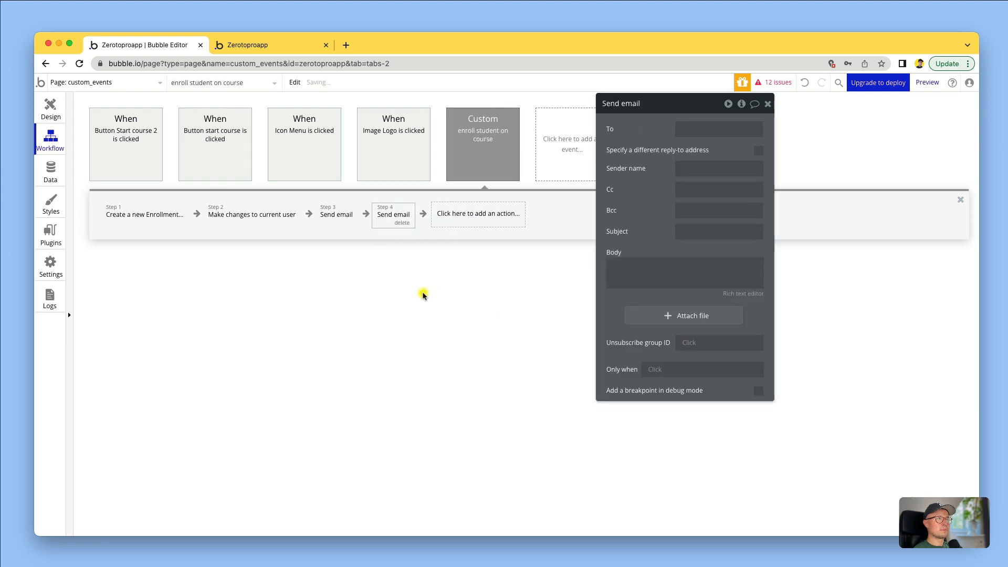
- Delete all four actions from the "Button start course is clicked" workflow
{"action": "left_click", "coordinate": [203, 140]}
{"action": "left_click", "coordinate": [142, 215]}
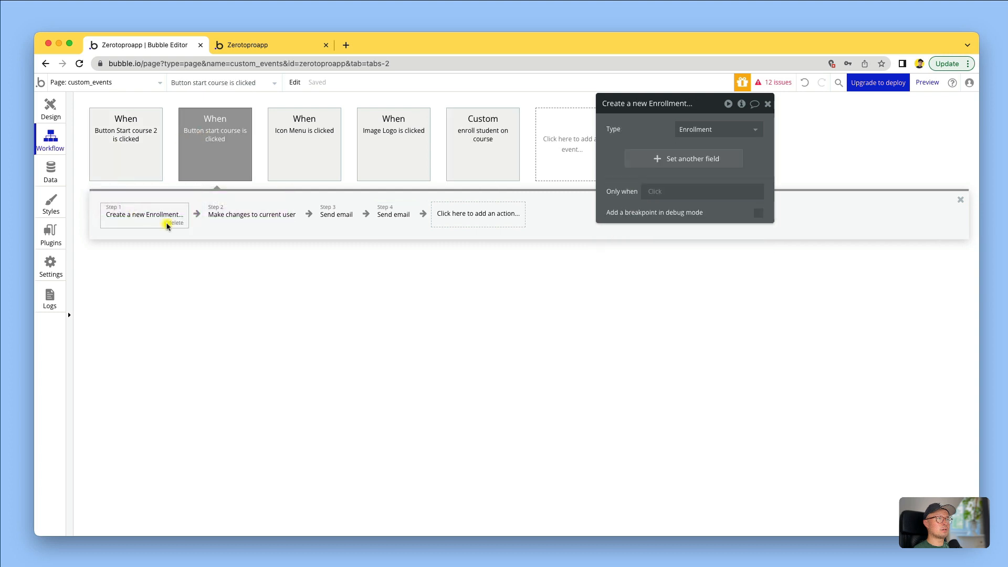
{"action": "left_click", "coordinate": [168, 224]}
{"action": "left_click", "coordinate": [174, 225]}
{"action": "left_click", "coordinate": [180, 227]}
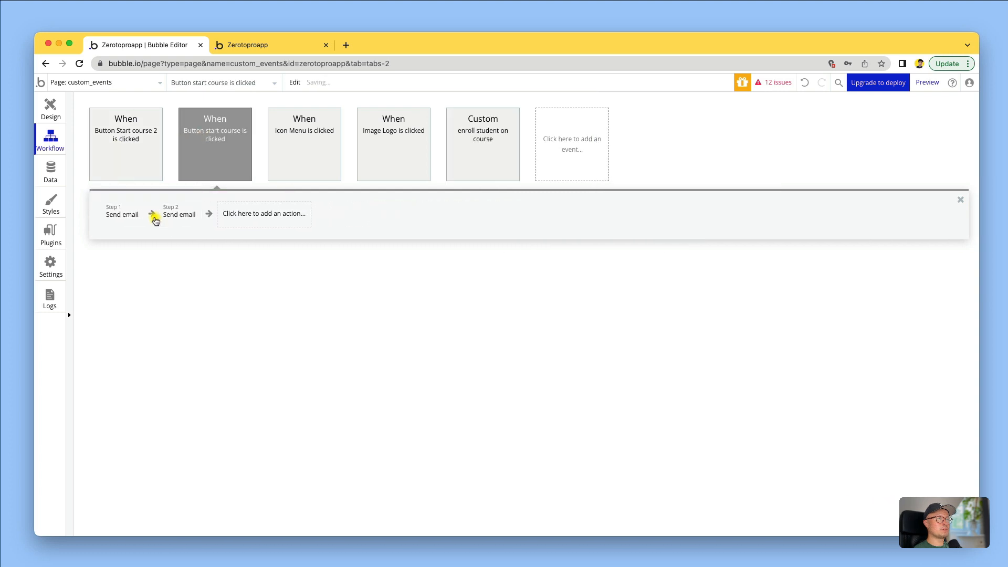
{"action": "left_click", "coordinate": [138, 224]}
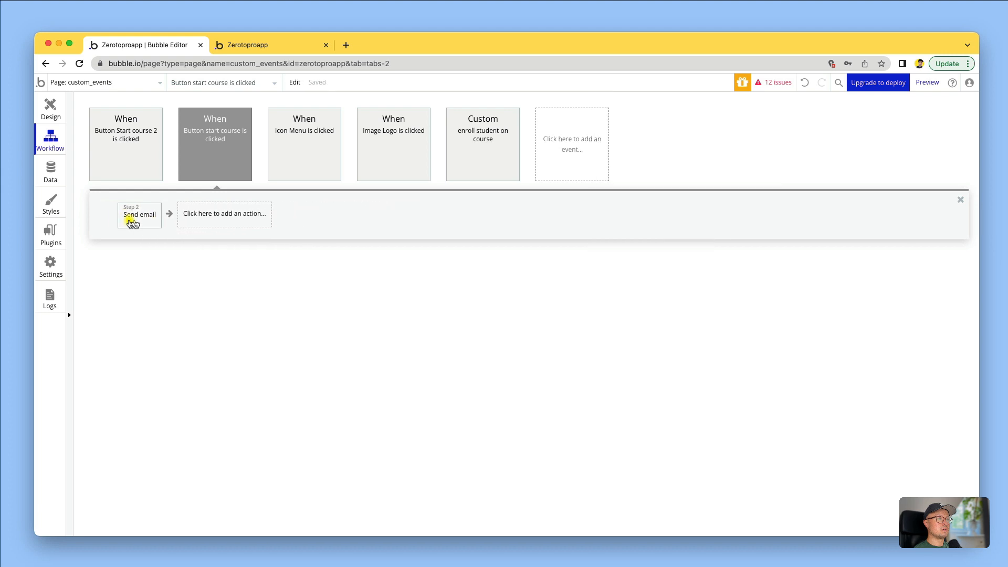
{"action": "left_click", "coordinate": [135, 225]}
- Delete all four actions from the "Button Start course 2 is clicked" workflow
{"action": "left_click", "coordinate": [114, 158]}
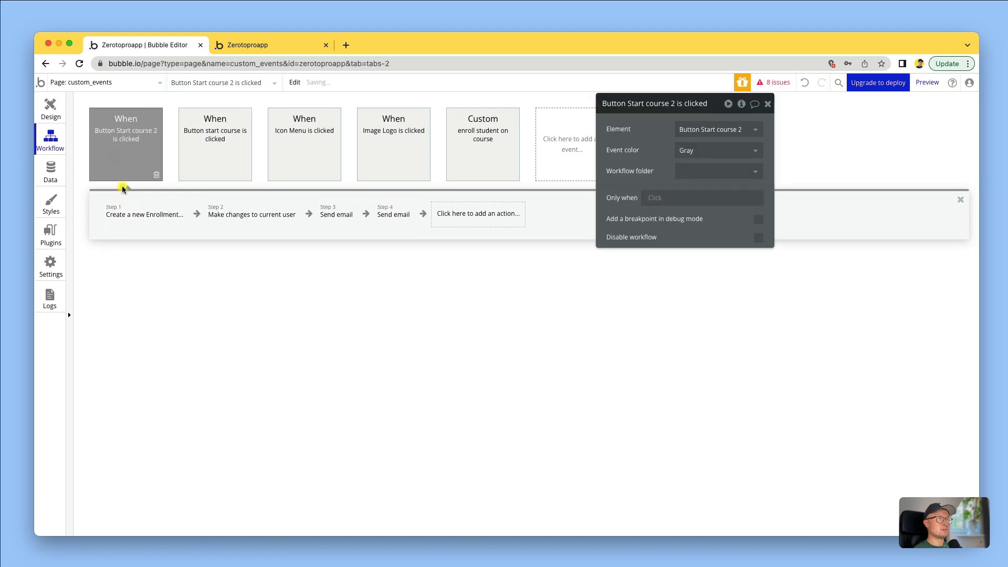
{"action": "left_click", "coordinate": [140, 210]}
{"action": "left_click", "coordinate": [173, 228]}
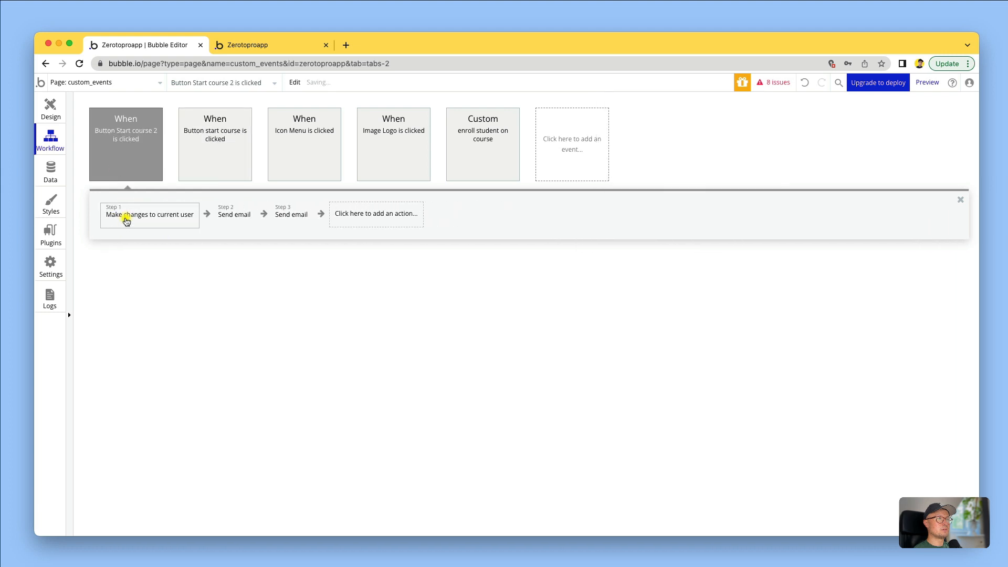
{"action": "left_click", "coordinate": [184, 227]}
{"action": "left_click", "coordinate": [126, 216]}
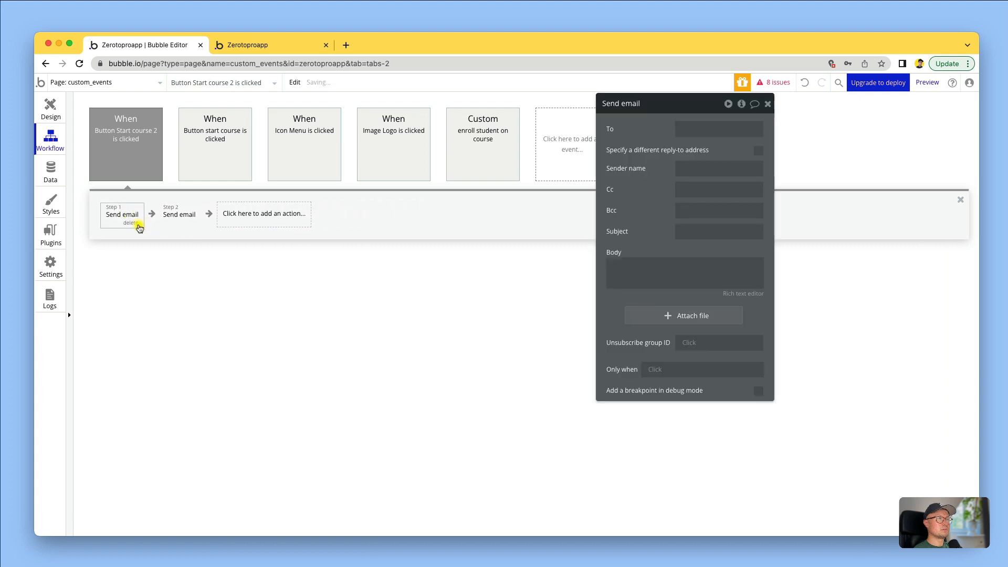
{"action": "left_click", "coordinate": [131, 224]}
{"action": "left_click", "coordinate": [135, 227]}
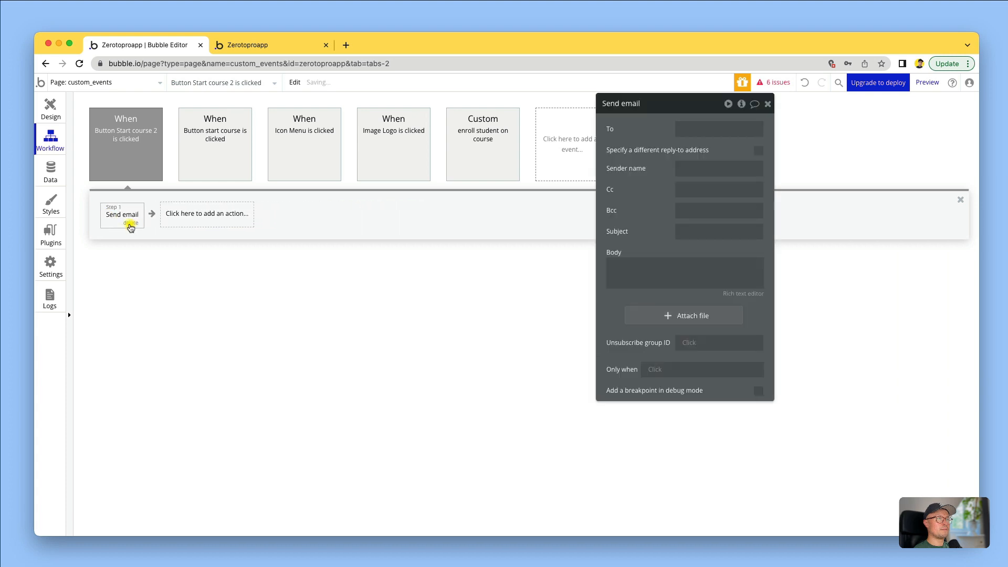
{"action": "left_click", "coordinate": [131, 223]}
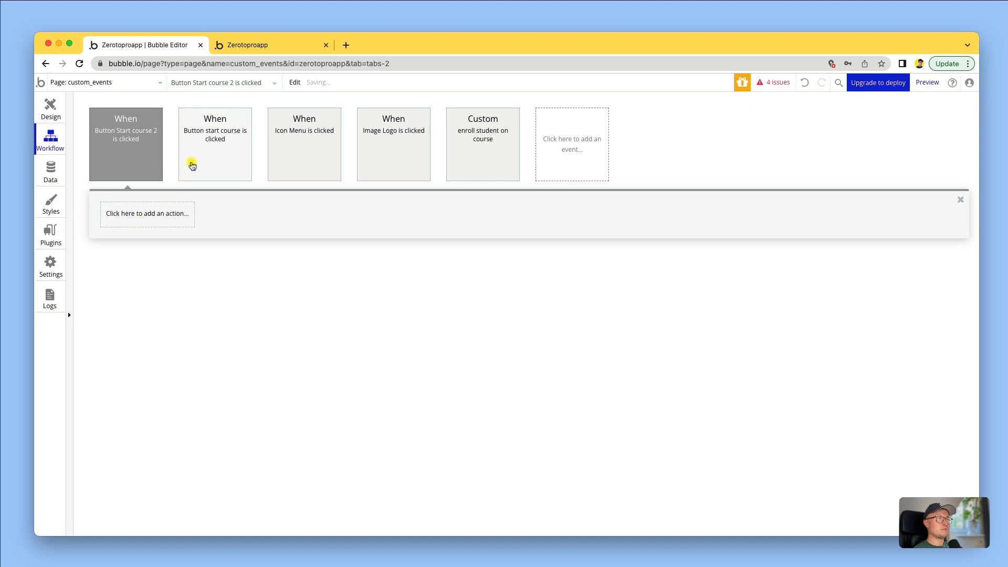
- Add a "Trigger a custom event" action to the Button Start course 2 workflow, with "enroll student on course" as the custom event
{"action": "left_click", "coordinate": [147, 216]}
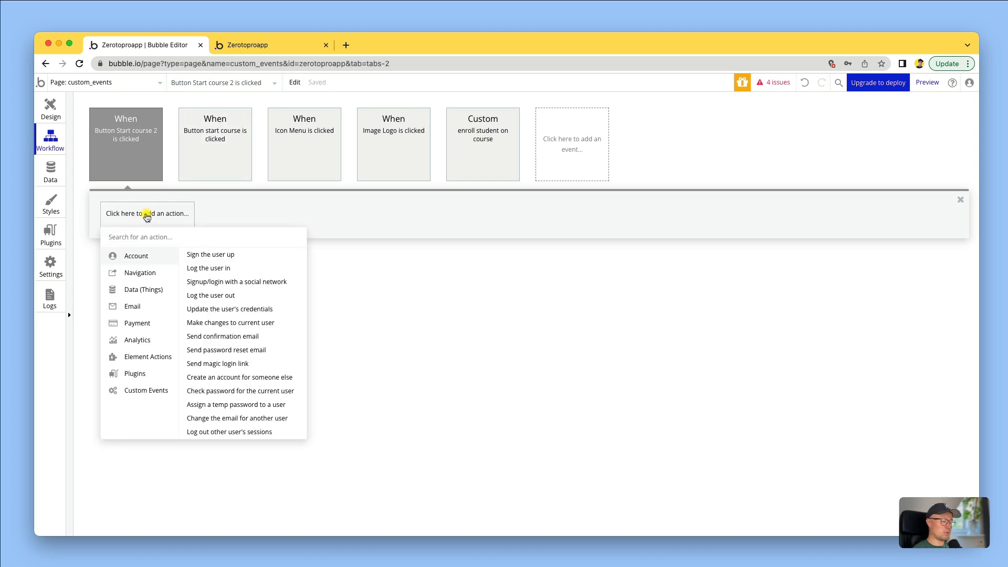
{"action": "mouse_move", "coordinate": [138, 394]}
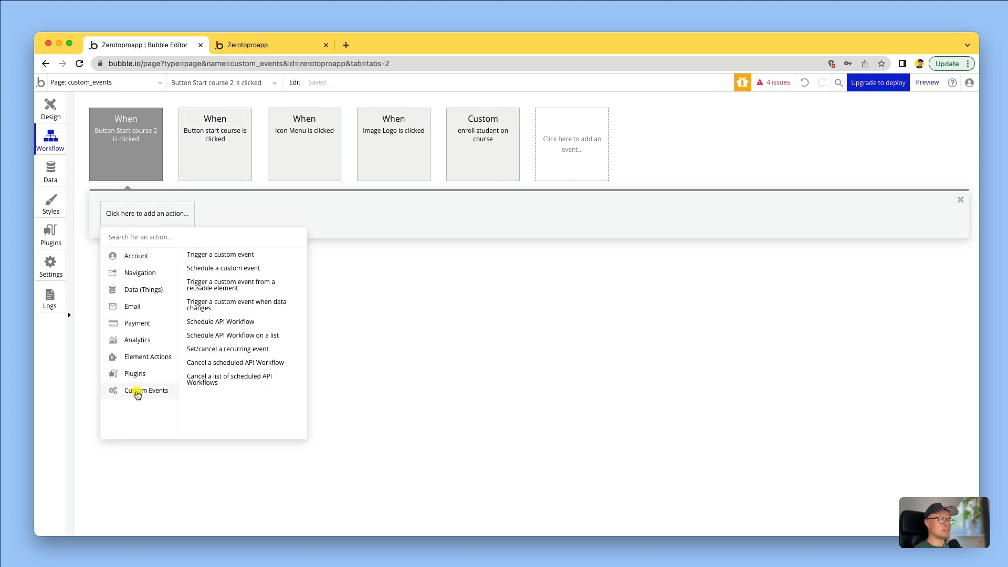
{"action": "left_click", "coordinate": [238, 256]}
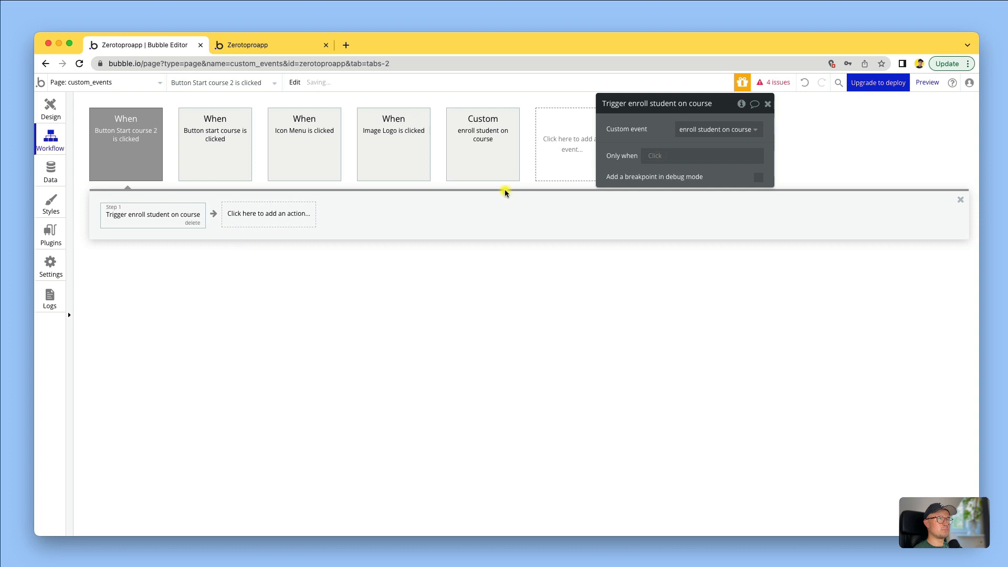
{"action": "left_click", "coordinate": [711, 130]}
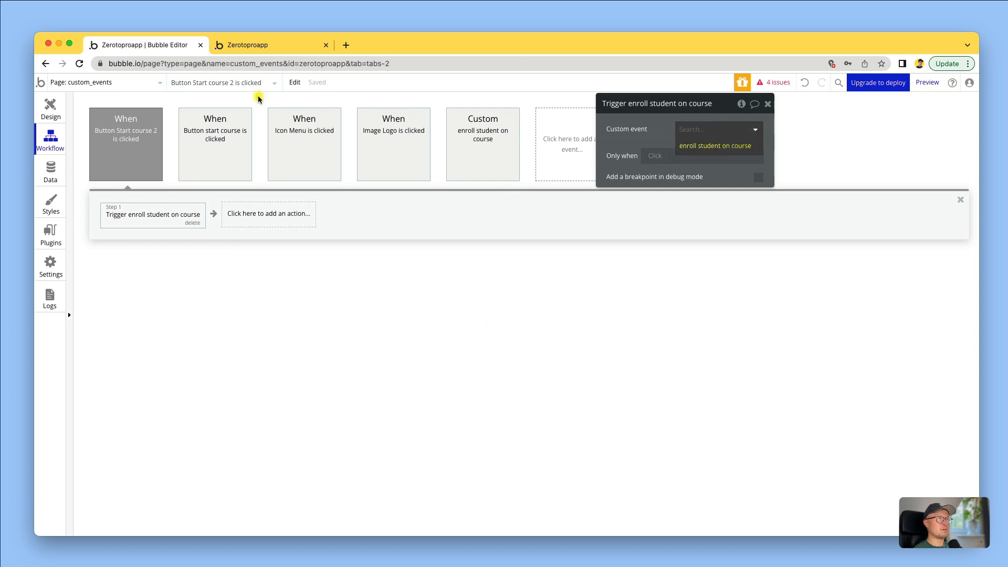
{"action": "left_click", "coordinate": [698, 145]}
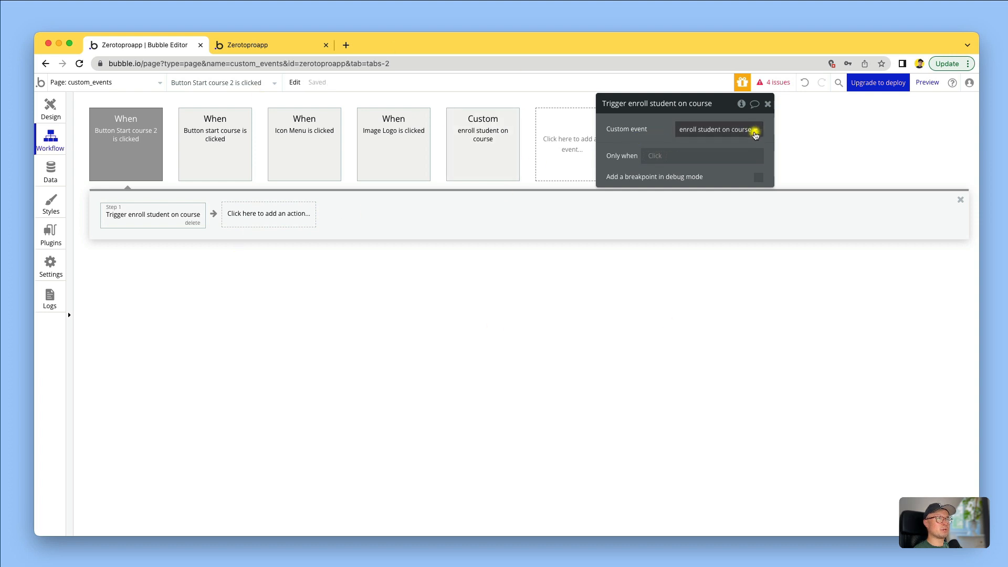
- Copy the "Trigger enroll student on course" action from the Button Start course 2 workflow into the Button start course workflow
{"action": "right_click", "coordinate": [131, 226]}
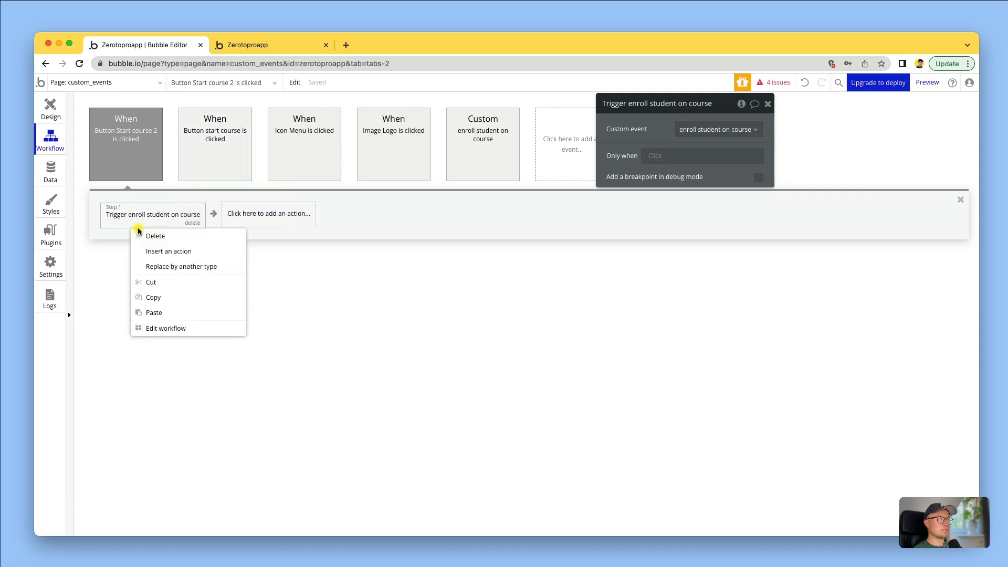
{"action": "left_click", "coordinate": [151, 297]}
{"action": "left_click", "coordinate": [202, 126]}
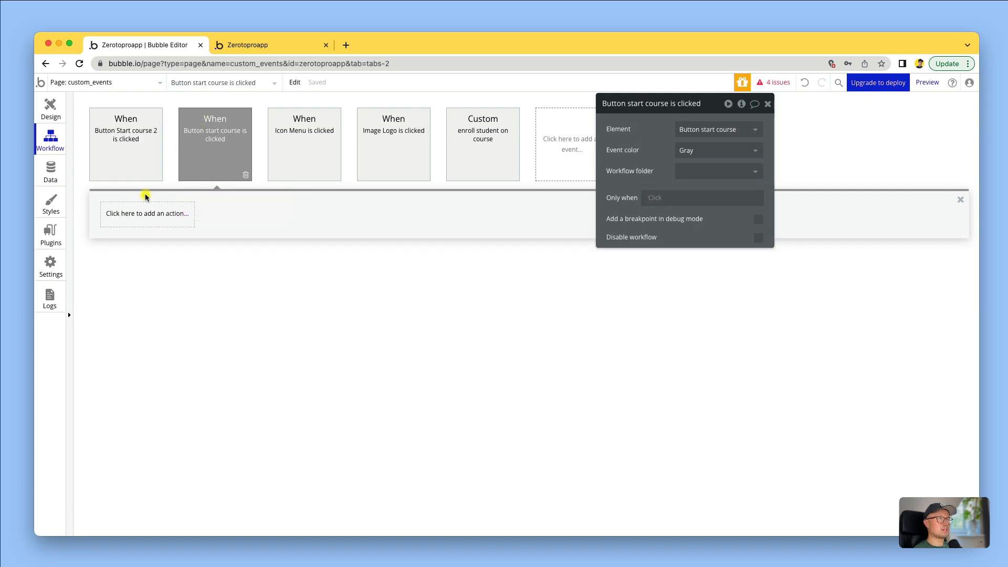
{"action": "right_click", "coordinate": [129, 217]}
{"action": "left_click", "coordinate": [146, 226]}
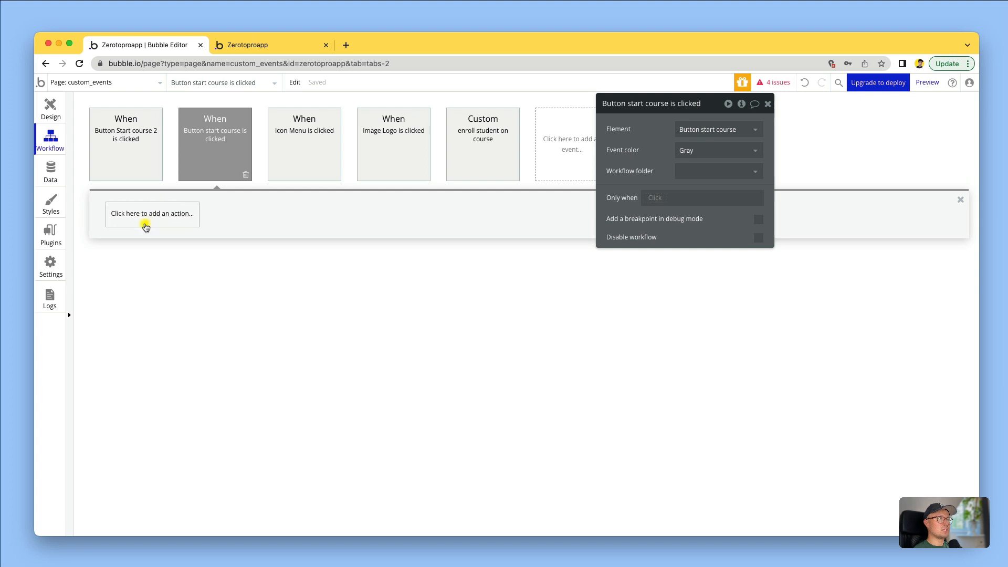
- Check that both Start course button workflows contain the "Trigger enroll student on course" action
{"action": "left_click", "coordinate": [126, 140]}
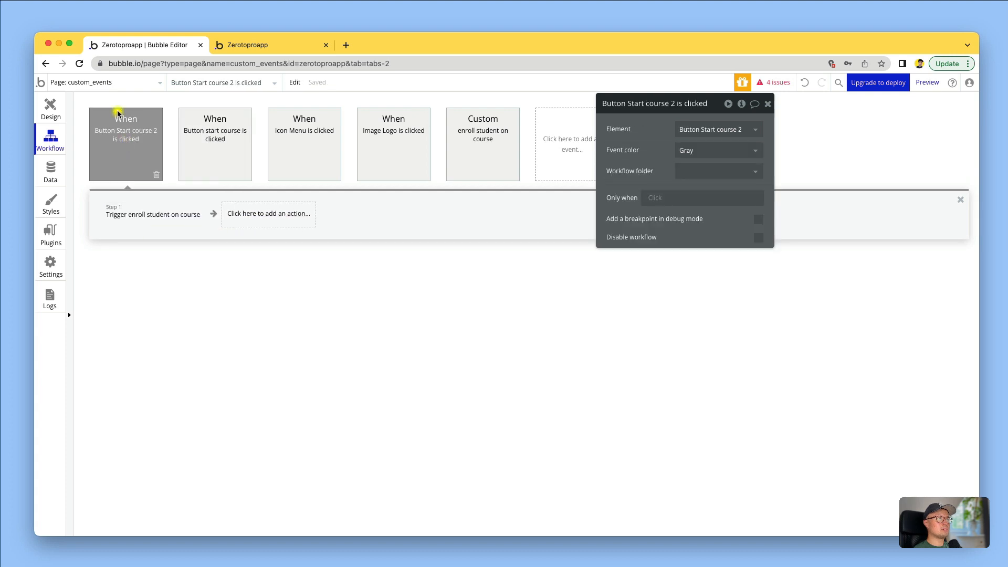
{"action": "mouse_move", "coordinate": [211, 132]}
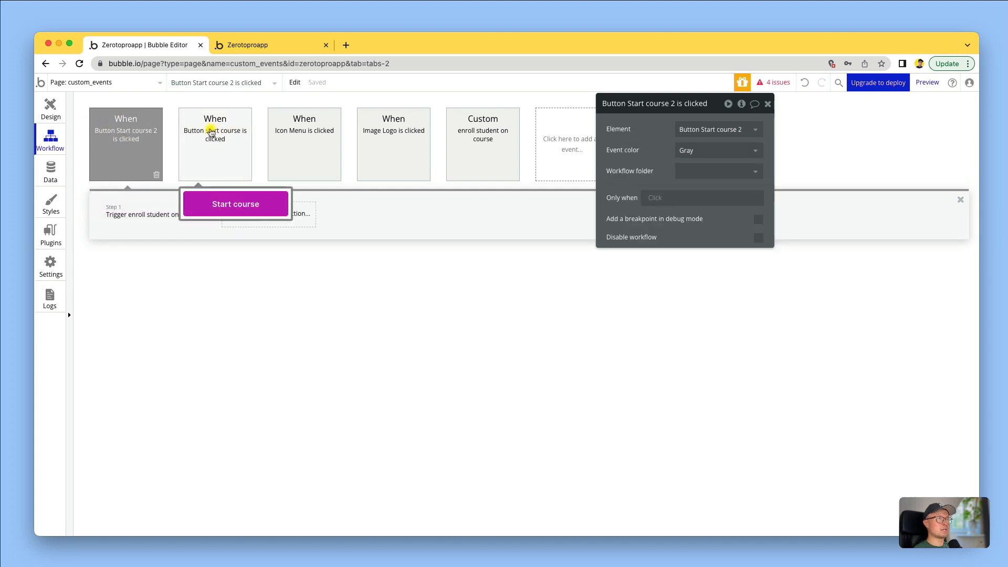
{"action": "mouse_move", "coordinate": [109, 146]}
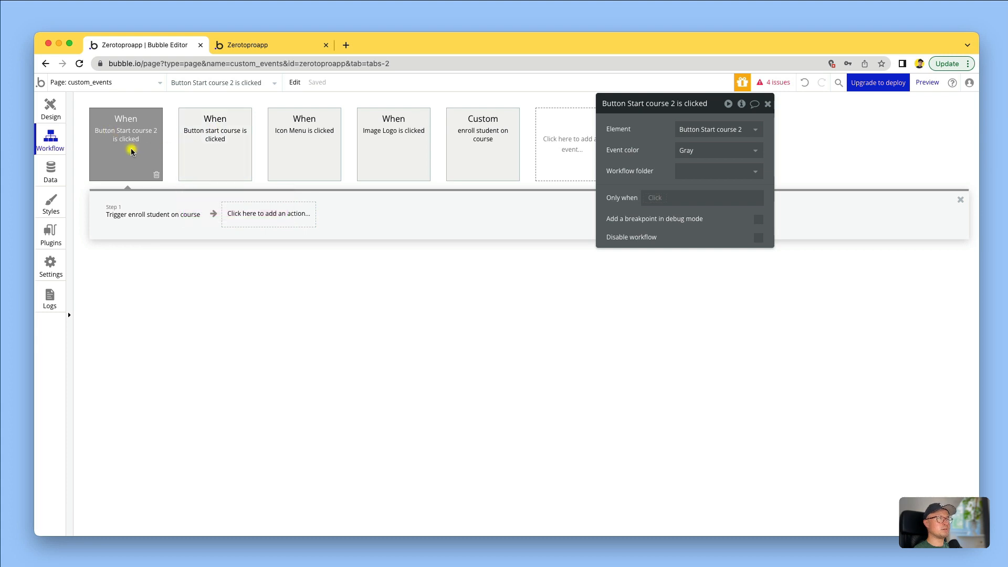
{"action": "left_click", "coordinate": [199, 150]}
{"action": "left_click", "coordinate": [110, 152]}
{"action": "left_click", "coordinate": [229, 150]}
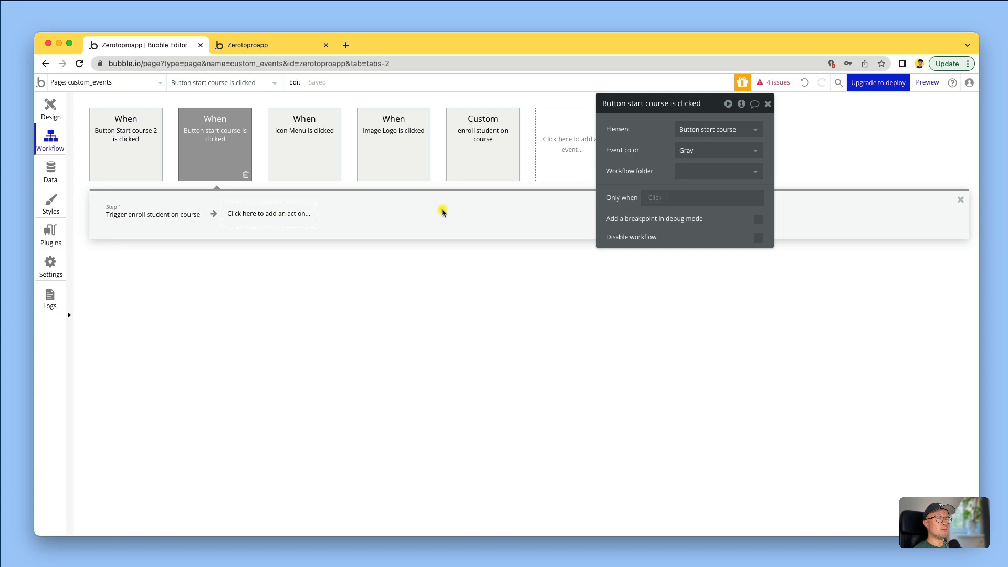
{"action": "left_click", "coordinate": [113, 216]}
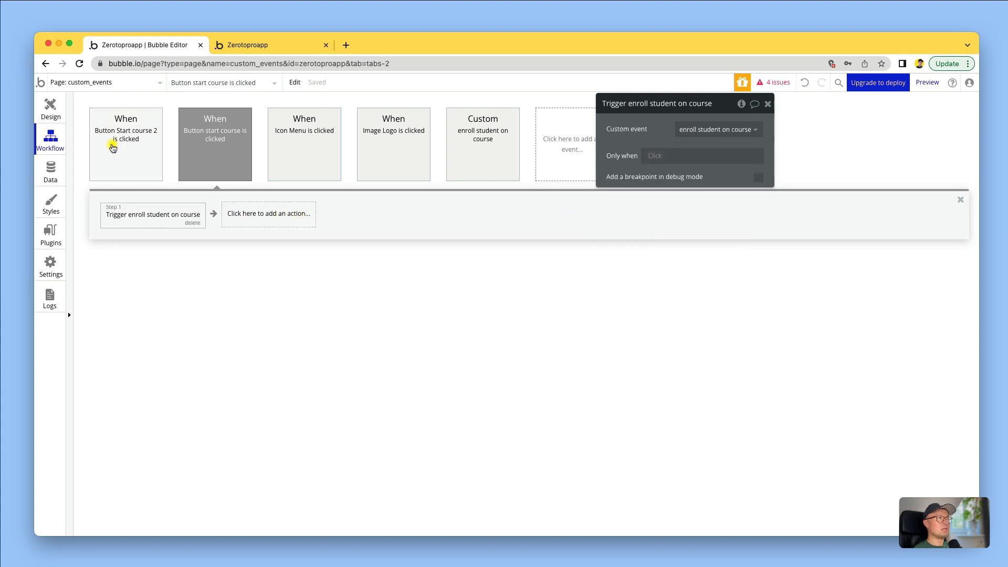
{"action": "left_click", "coordinate": [111, 146]}
{"action": "left_click", "coordinate": [120, 217]}
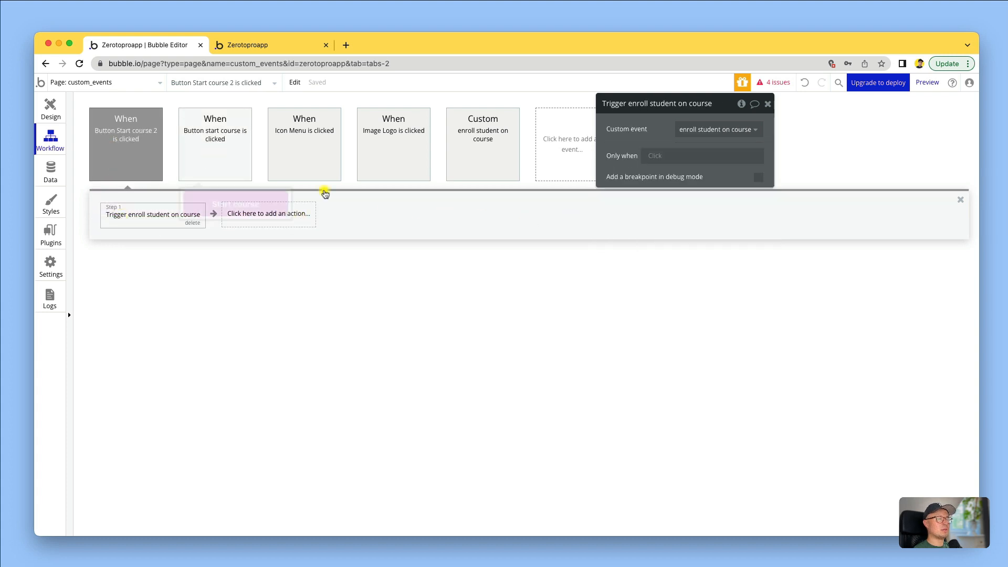
- Review the actions of the "enroll student on course" custom event alongside the two button workflows that trigger it
{"action": "left_click", "coordinate": [488, 161]}
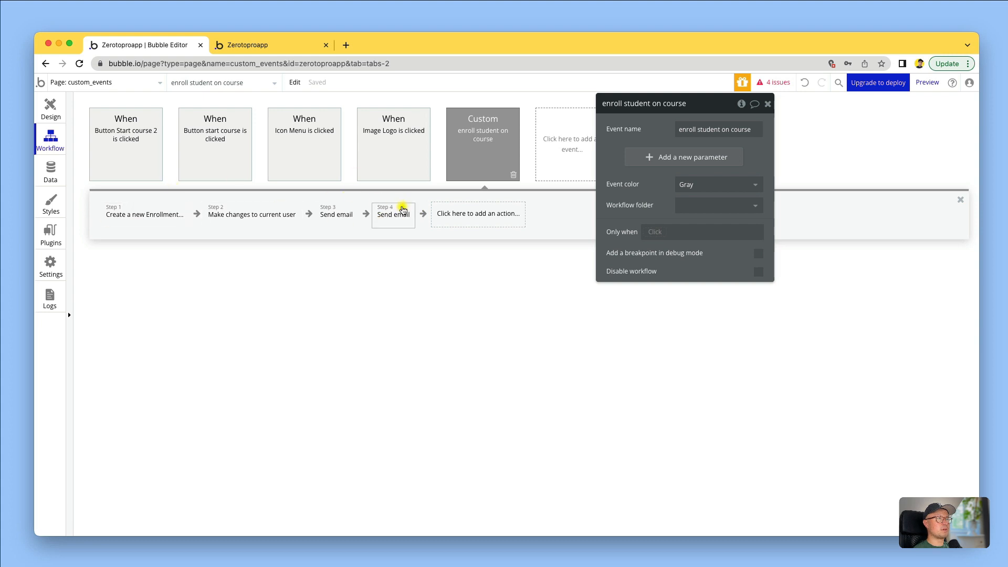
{"action": "left_click", "coordinate": [106, 154]}
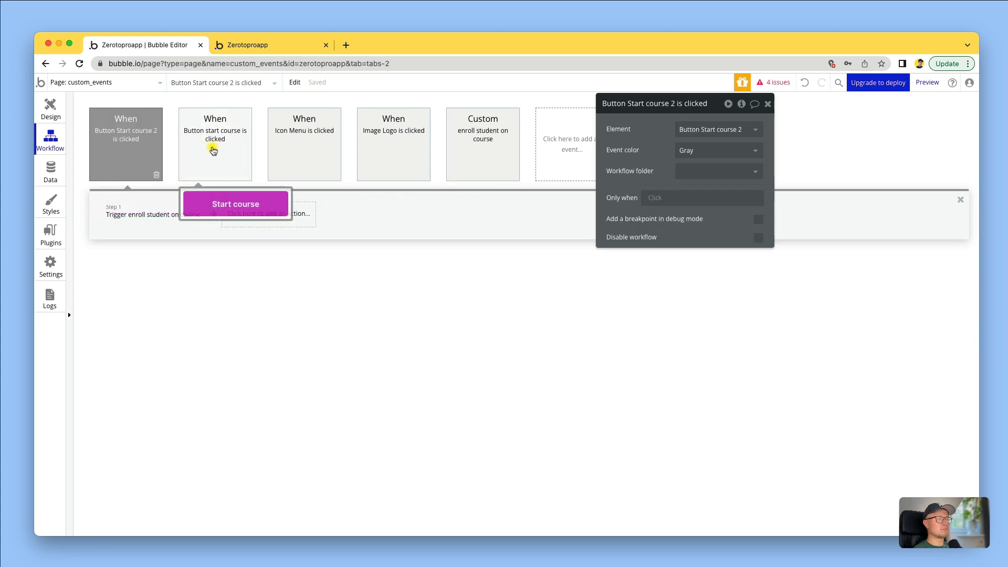
{"action": "left_click", "coordinate": [191, 141]}
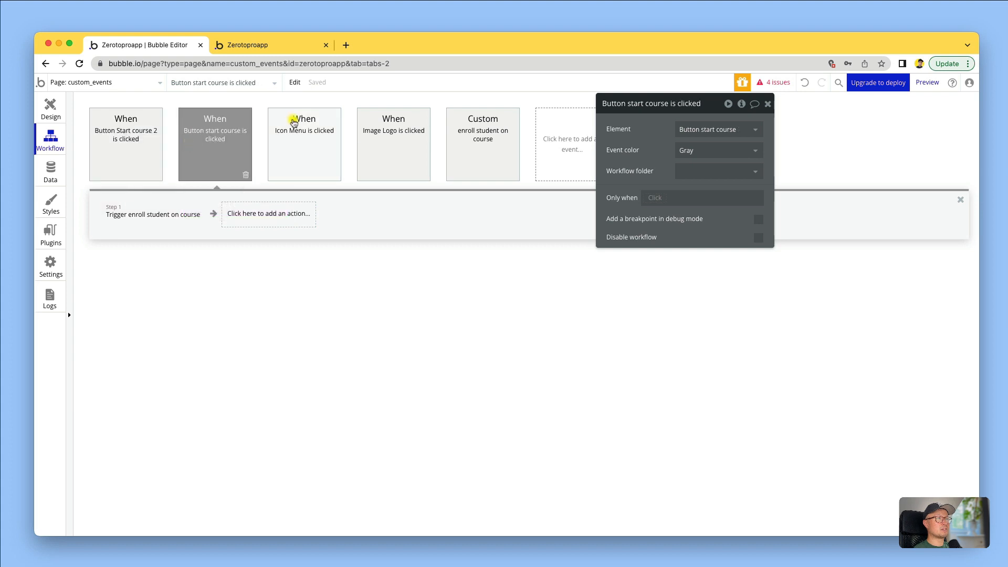
{"action": "left_click", "coordinate": [479, 137]}
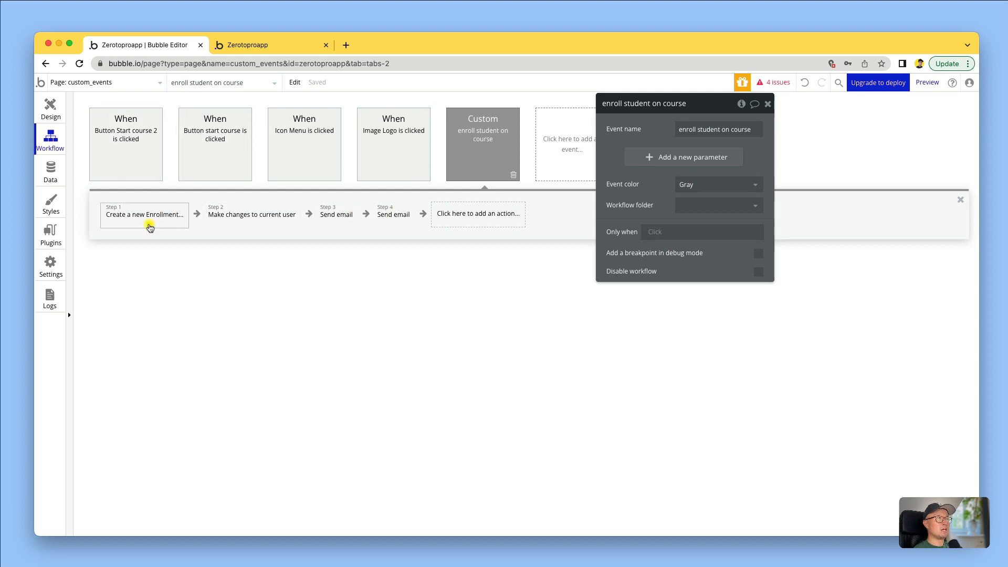
{"action": "left_click", "coordinate": [132, 162]}
{"action": "left_click", "coordinate": [217, 156]}
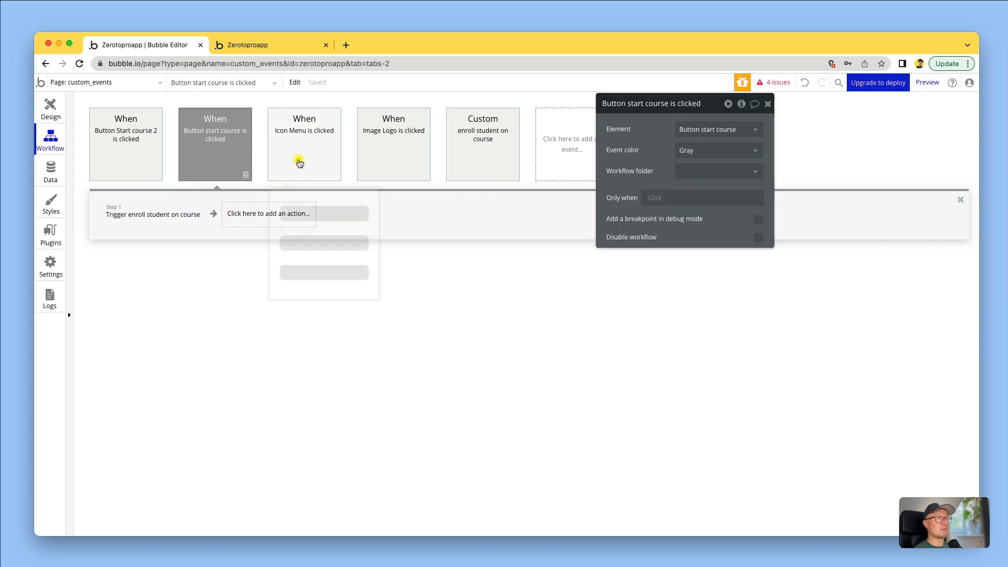
{"action": "left_click", "coordinate": [492, 151]}
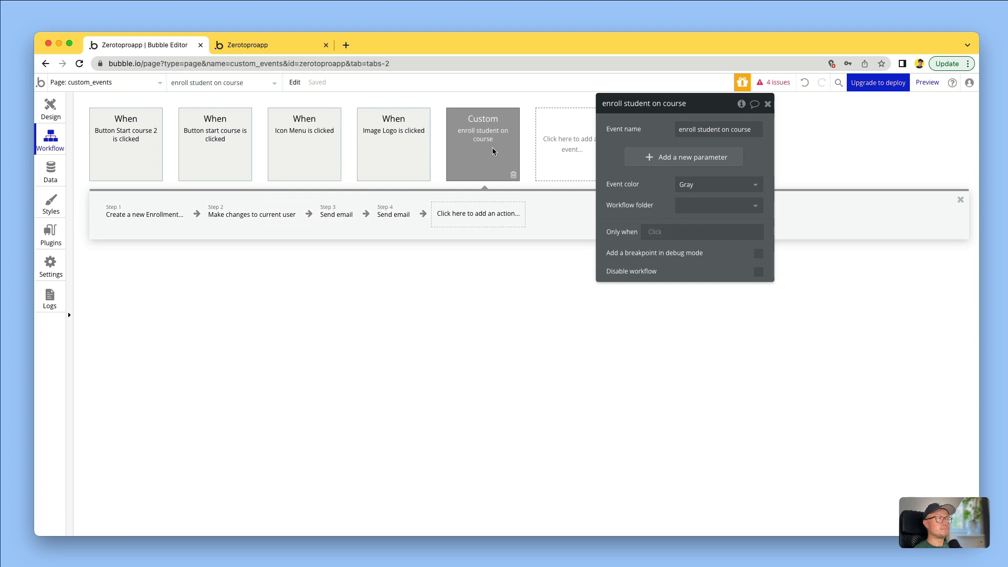
- Reload the custom_events page preview to view the mailing list popup, and open that popup's properties in the Bubble editor
{"action": "key", "text": "ctrl+Tab"}
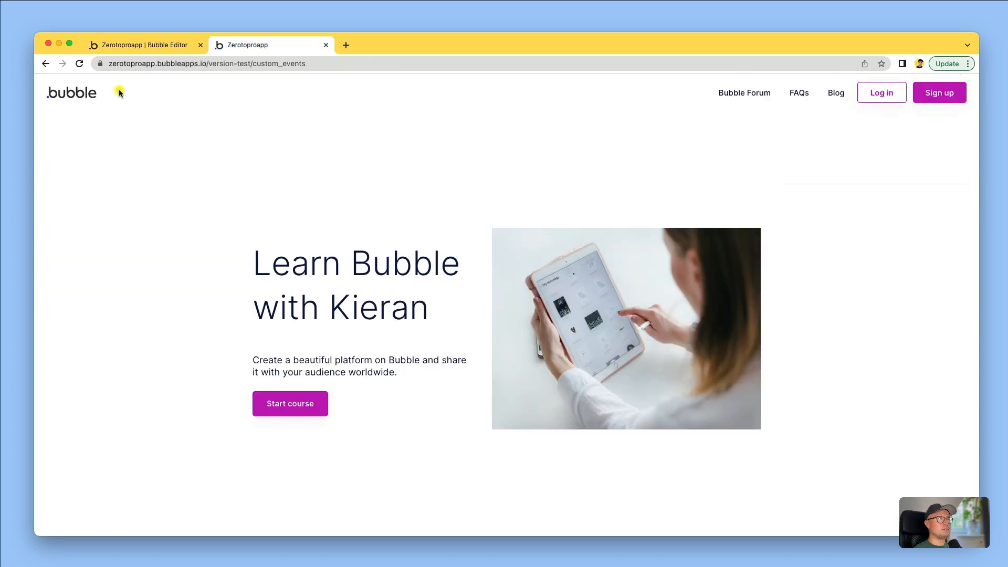
{"action": "left_click", "coordinate": [78, 67]}
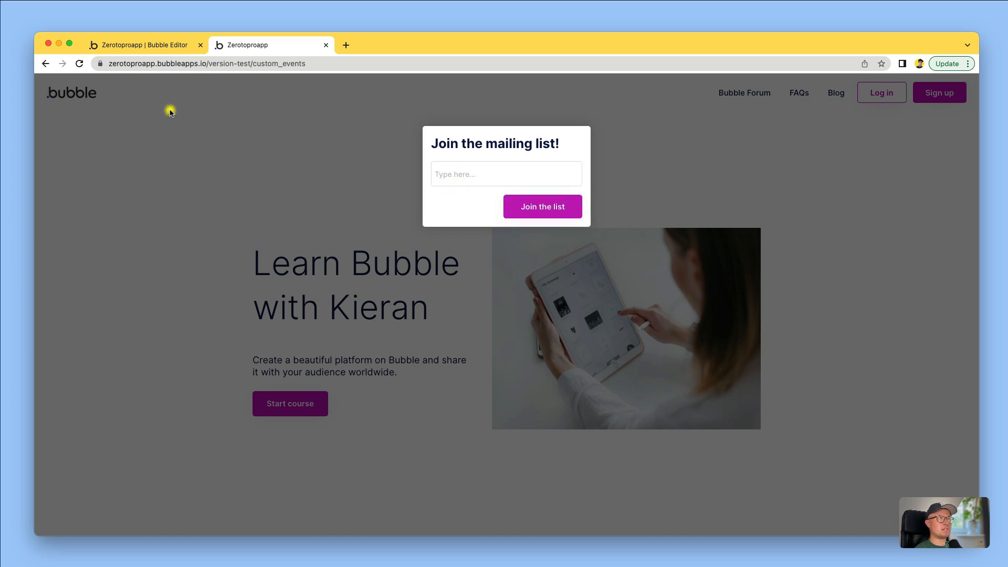
{"action": "left_click", "coordinate": [137, 46]}
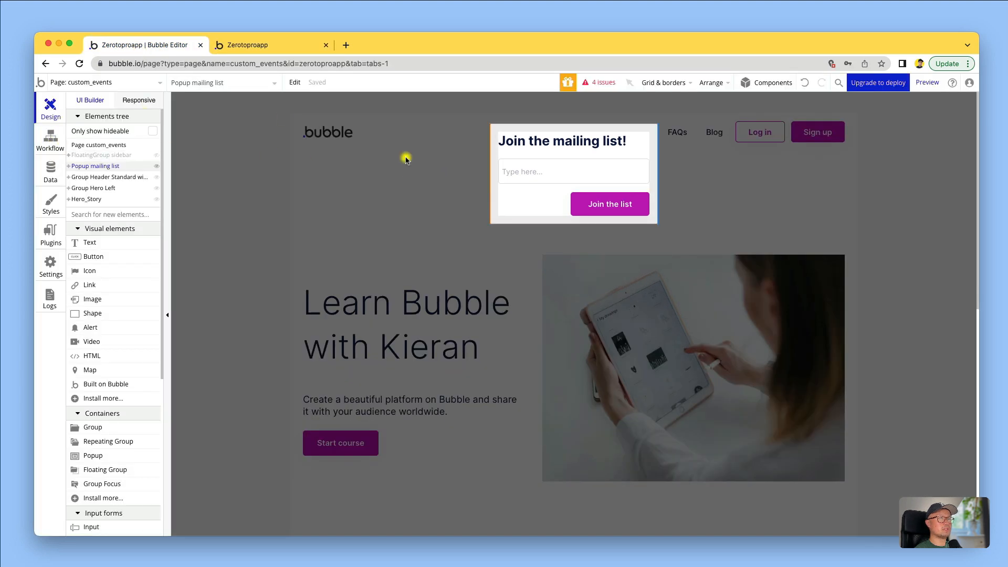
{"action": "double_click", "coordinate": [504, 203]}
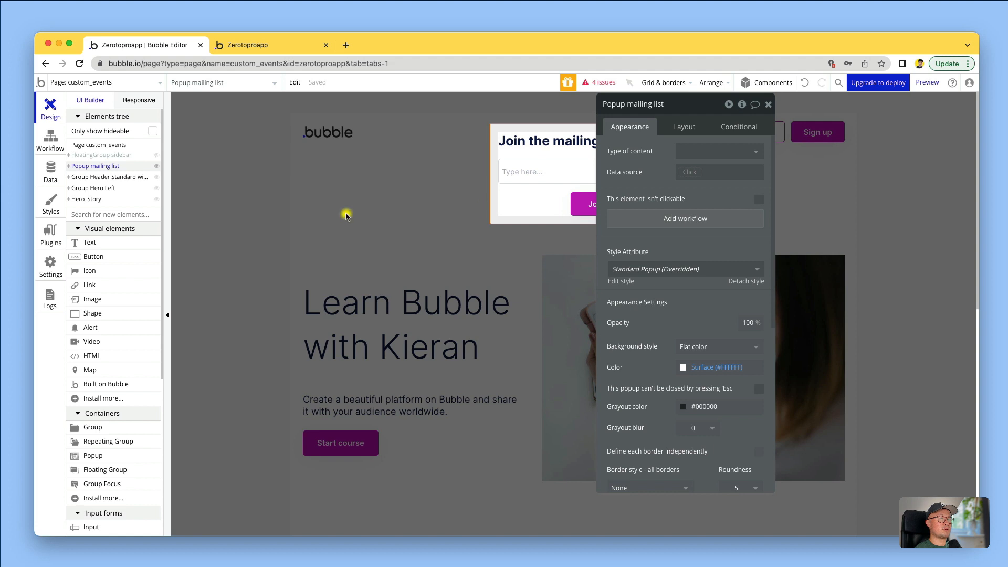
- Examine the settings of the pause and "Show Popup mailing list" actions in the "Page is loaded" workflow
{"action": "left_click", "coordinate": [51, 139]}
{"action": "left_click", "coordinate": [117, 145]}
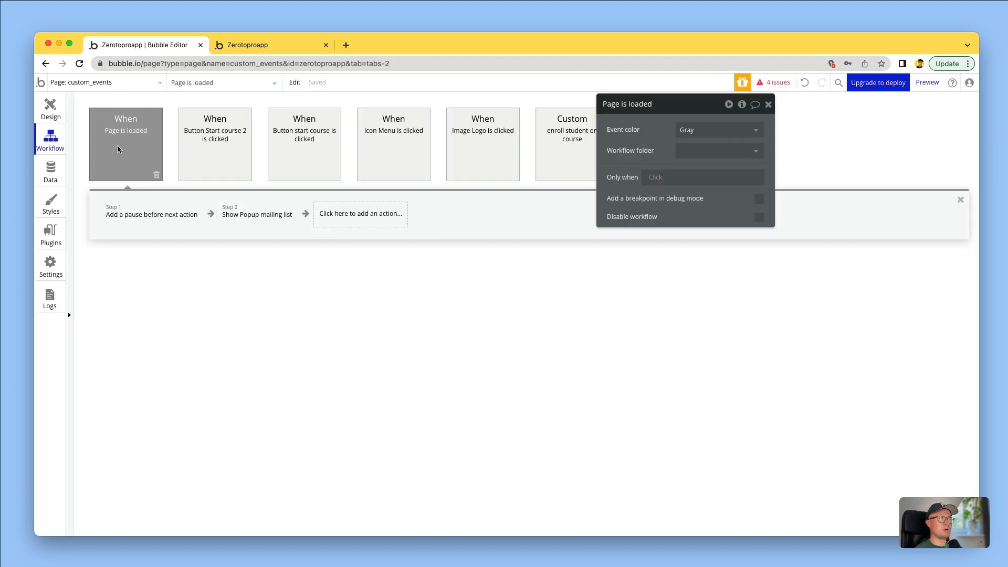
{"action": "left_click", "coordinate": [122, 221]}
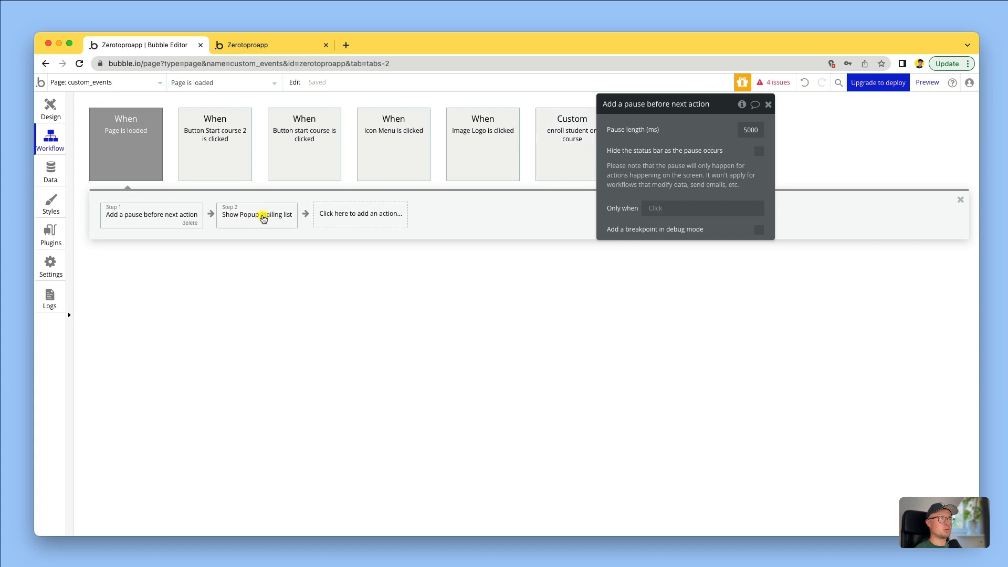
{"action": "left_click", "coordinate": [232, 218]}
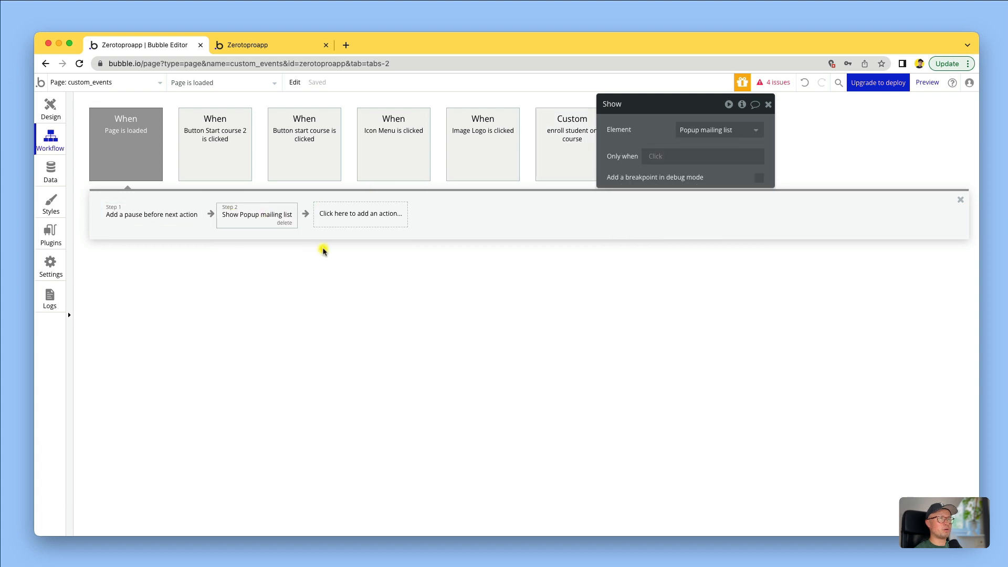
{"action": "left_click", "coordinate": [768, 104]}
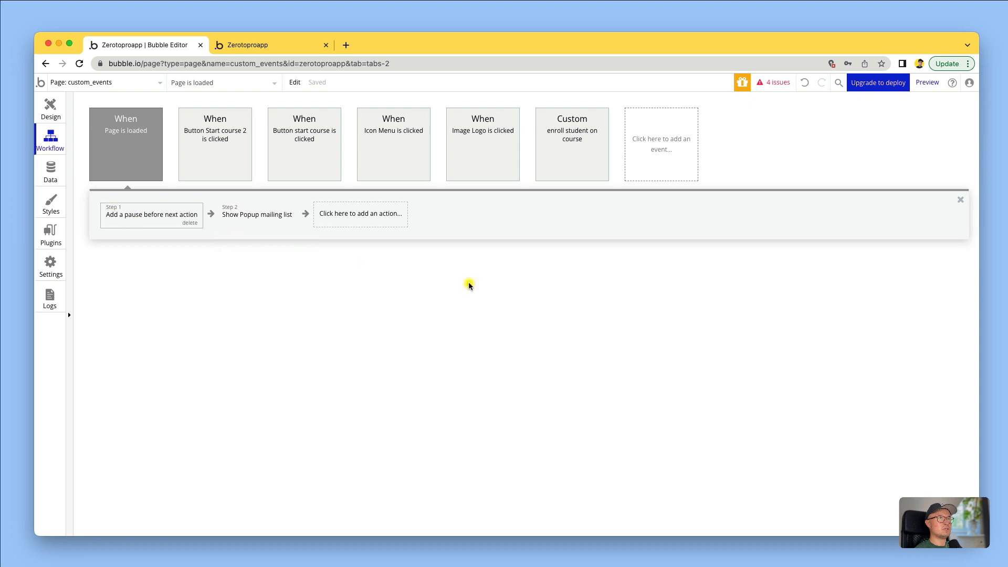
- Create a custom event named "show mailing list popup"
{"action": "left_click", "coordinate": [659, 156]}
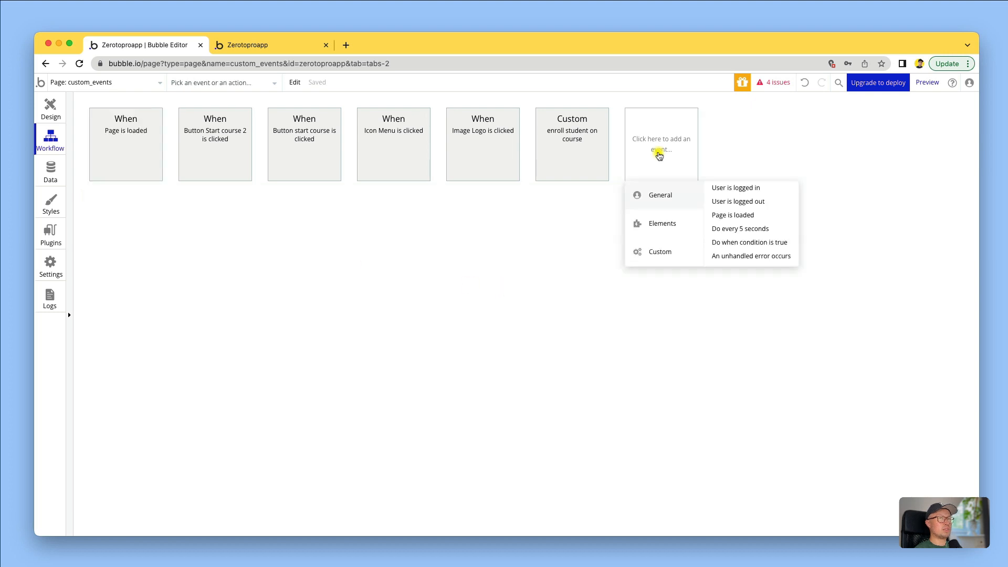
{"action": "mouse_move", "coordinate": [668, 248]}
{"action": "left_click", "coordinate": [771, 194]}
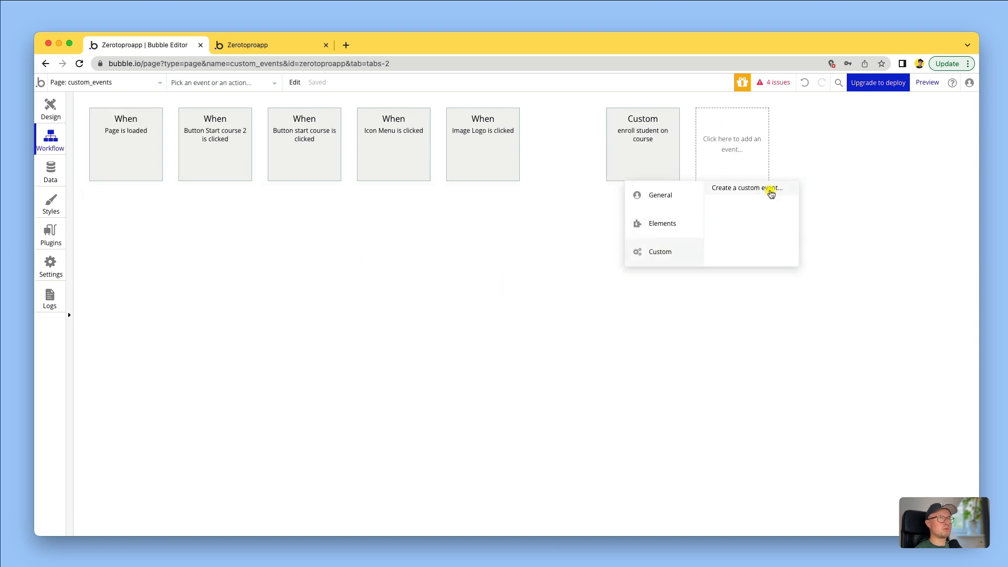
{"action": "type", "text": "show mailing list popup"}
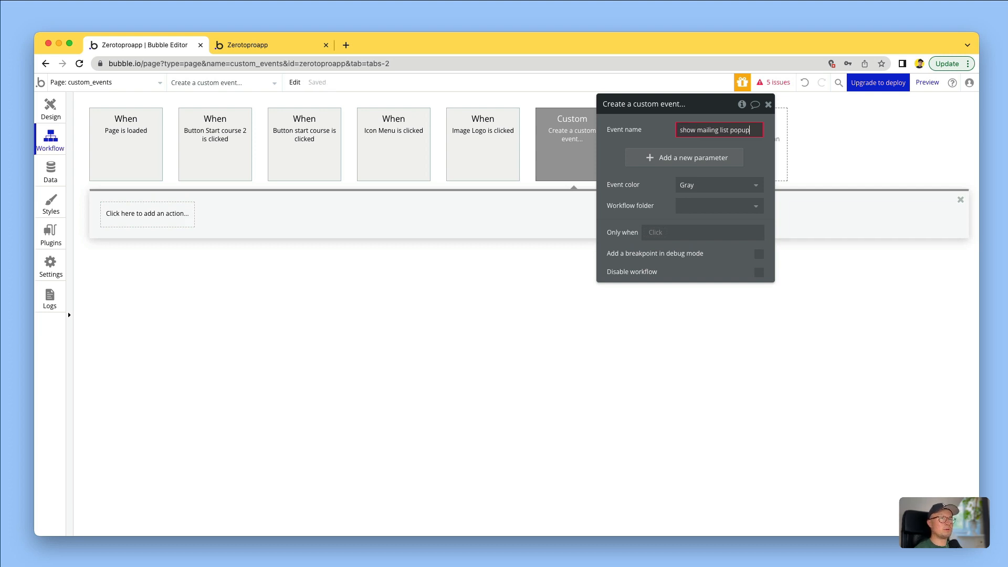
- Add a Show action to the "show mailing list popup" event with Popup mailing list as its element
{"action": "left_click", "coordinate": [147, 213]}
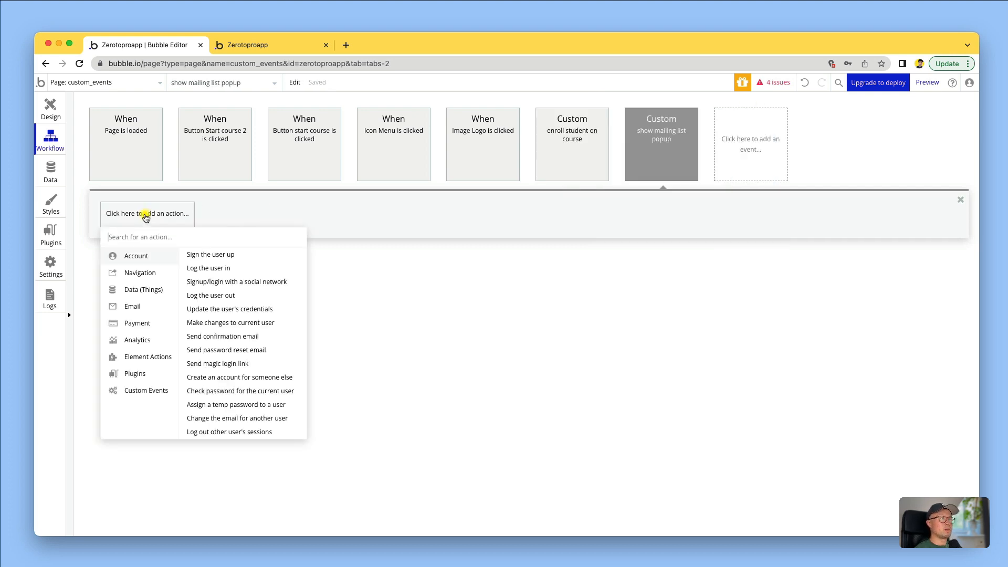
{"action": "type", "text": "show"}
{"action": "left_click", "coordinate": [131, 254]}
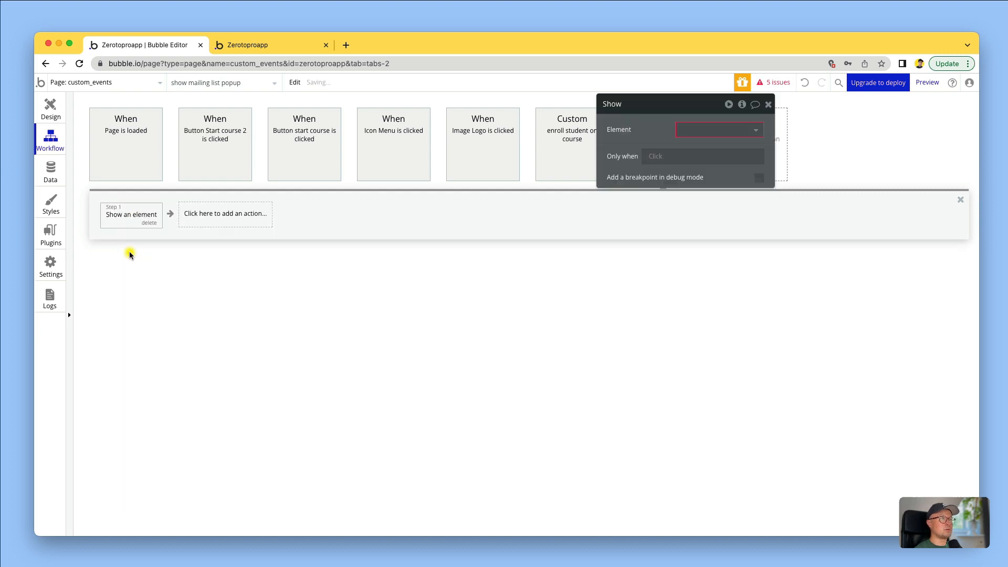
{"action": "left_click", "coordinate": [715, 130]}
{"action": "left_click", "coordinate": [716, 208]}
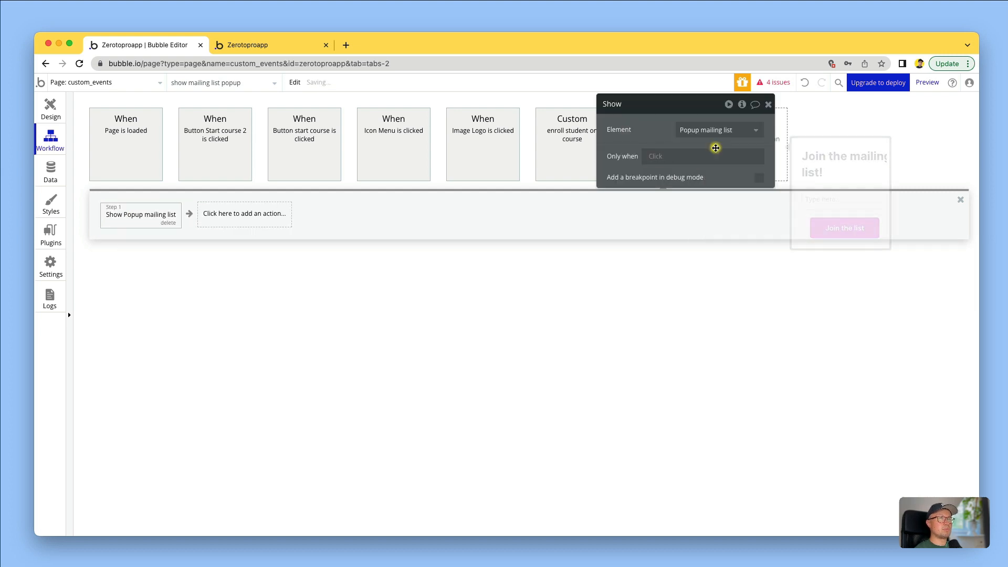
{"action": "left_click", "coordinate": [767, 104]}
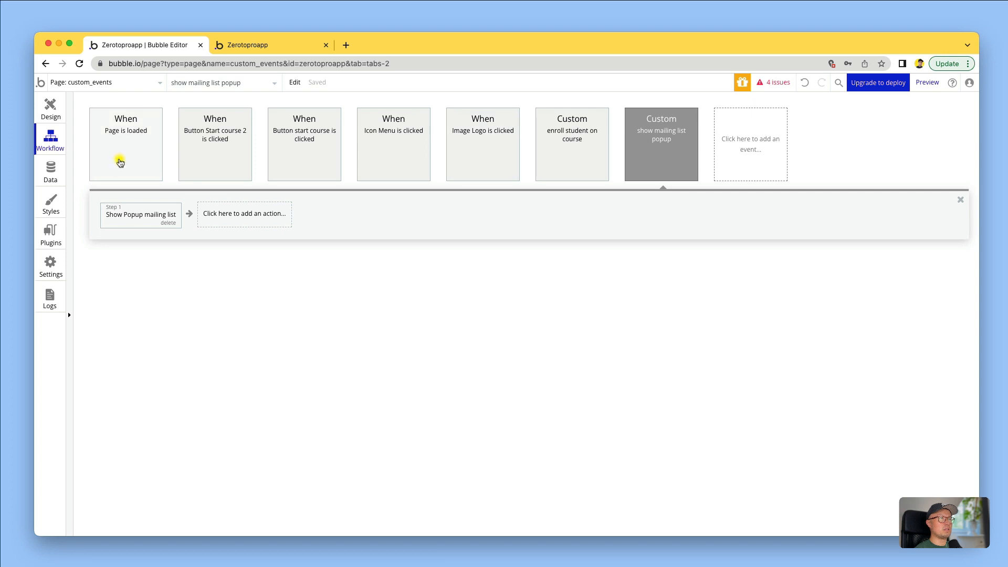
- Delete the pause and "Show Popup mailing list" actions from the "Page is loaded" workflow
{"action": "left_click", "coordinate": [133, 168]}
{"action": "left_click", "coordinate": [159, 223]}
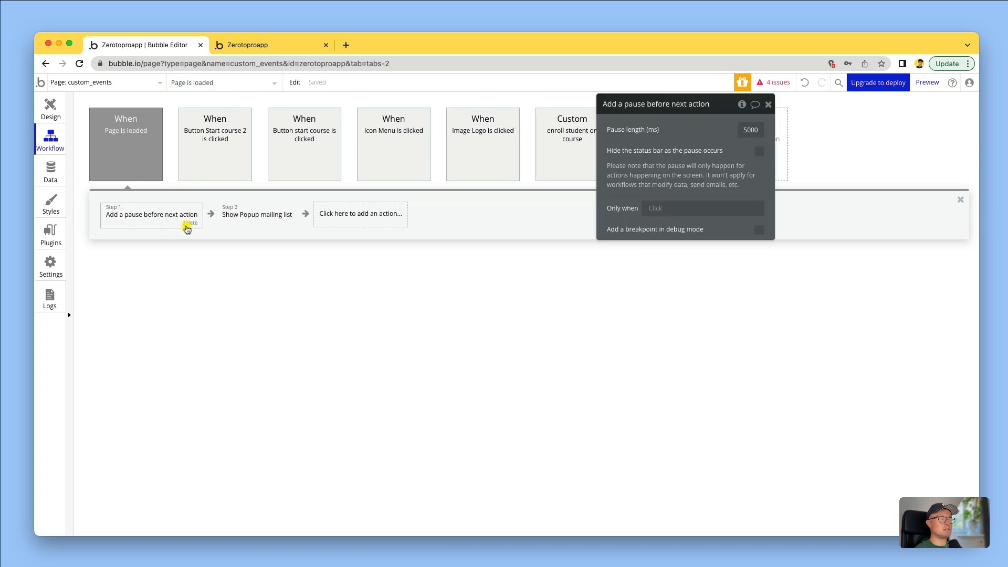
{"action": "left_click", "coordinate": [189, 223]}
{"action": "left_click", "coordinate": [150, 220]}
{"action": "left_click", "coordinate": [165, 224]}
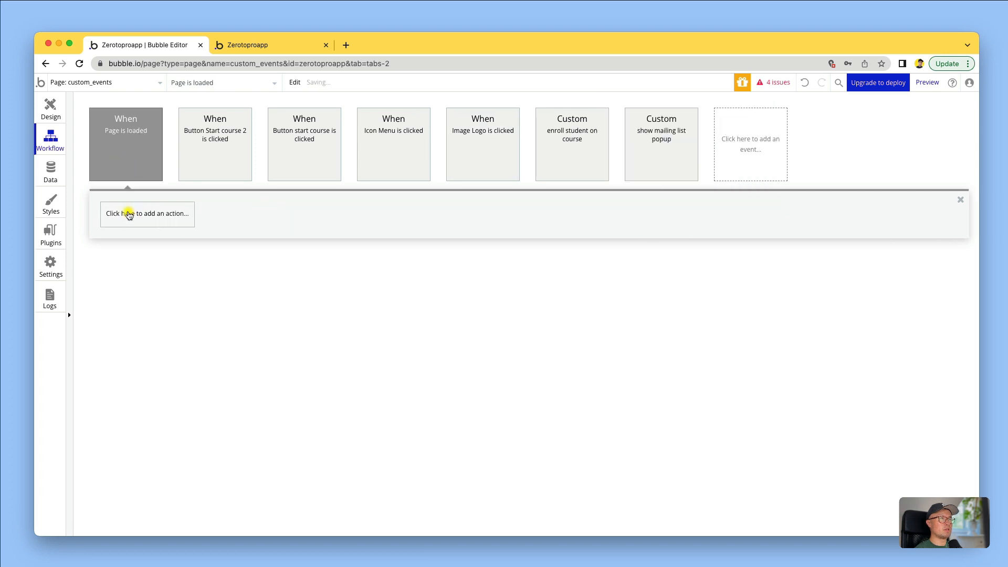
- Add a "Schedule a custom event" action to the "Page is loaded" workflow for "show mailing list popup" with a 5-second delay
{"action": "left_click", "coordinate": [128, 214]}
{"action": "mouse_move", "coordinate": [146, 391]}
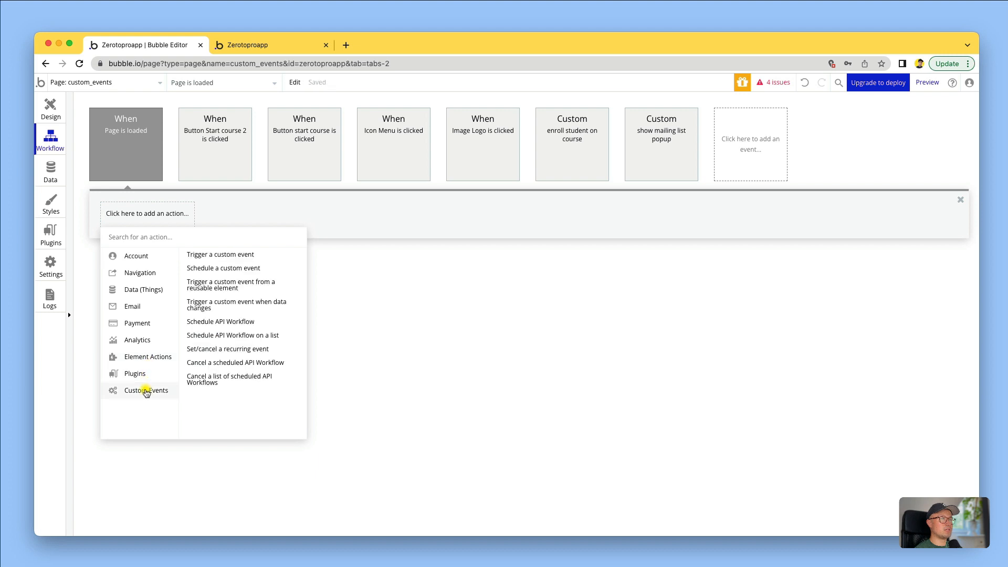
{"action": "left_click", "coordinate": [210, 269]}
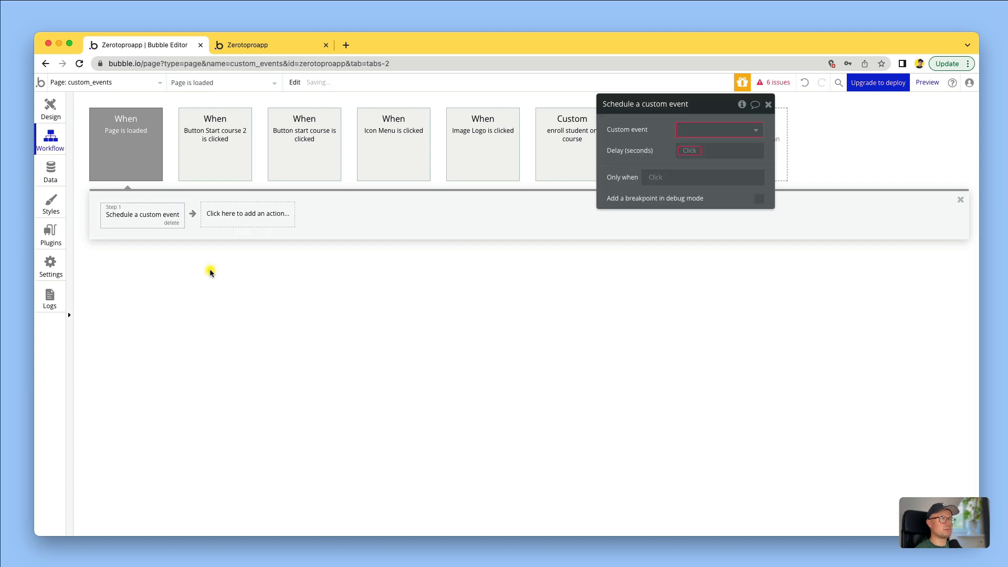
{"action": "left_click", "coordinate": [728, 130]}
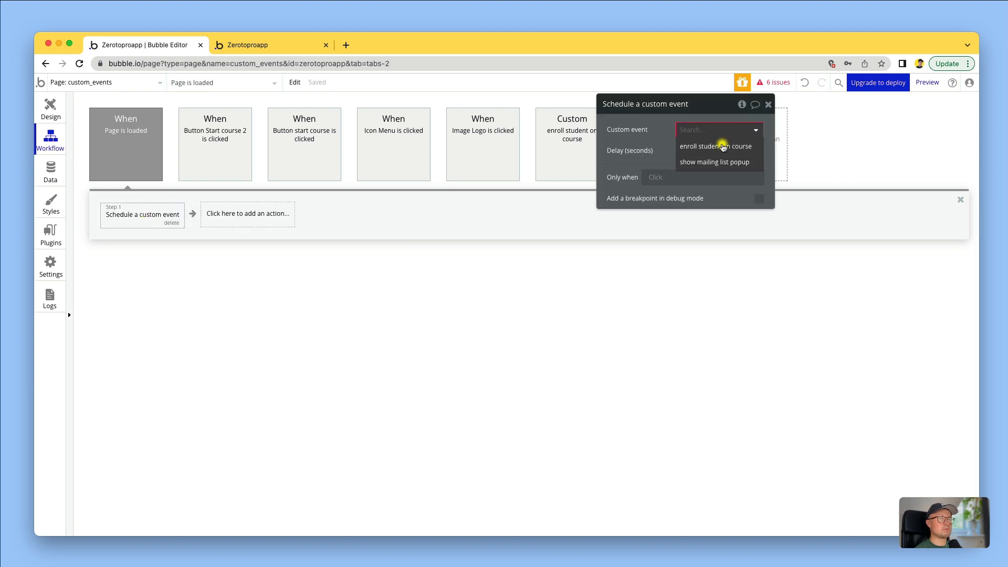
{"action": "left_click", "coordinate": [716, 163]}
{"action": "left_click", "coordinate": [681, 152]}
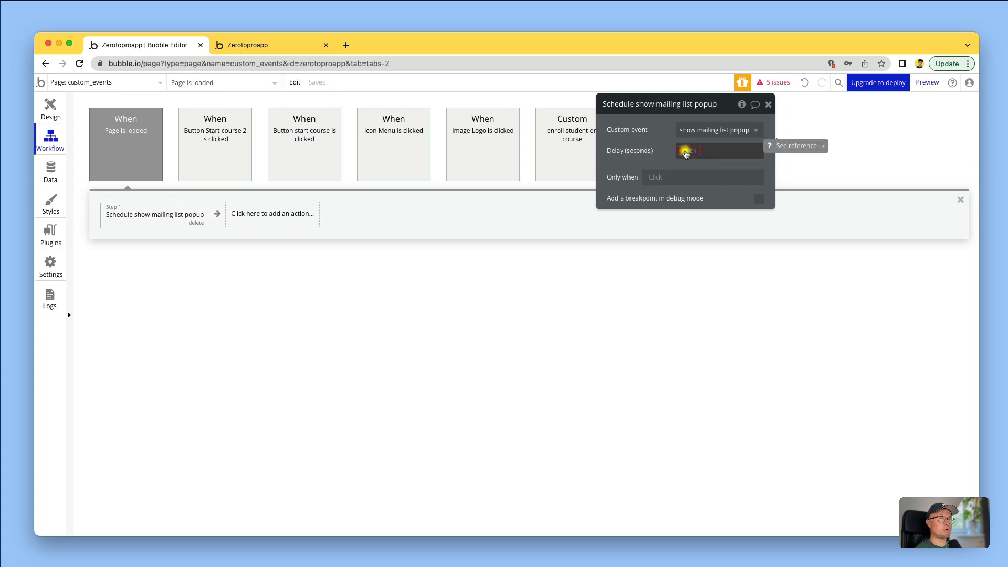
{"action": "type", "text": "5"}
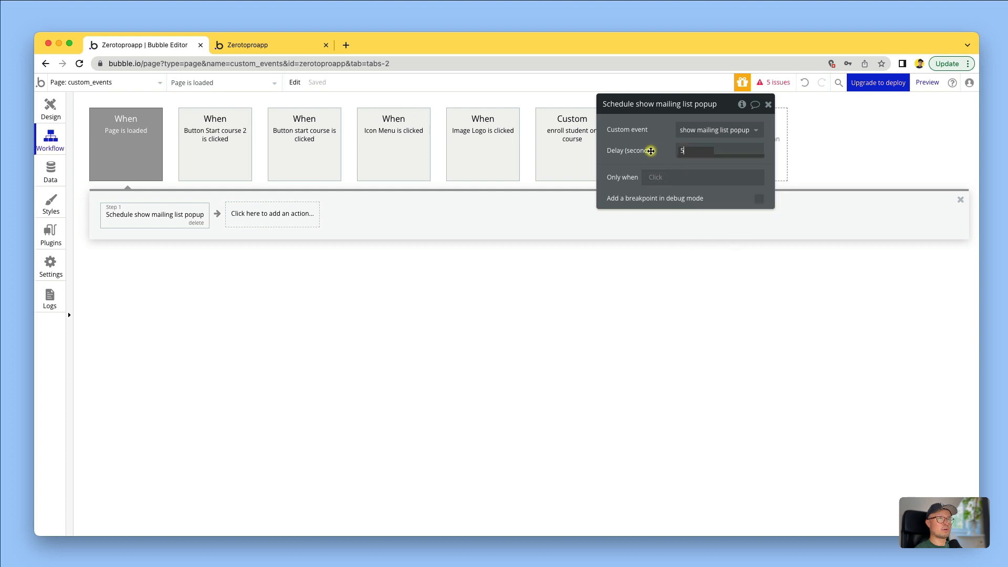
{"action": "left_click", "coordinate": [651, 151]}
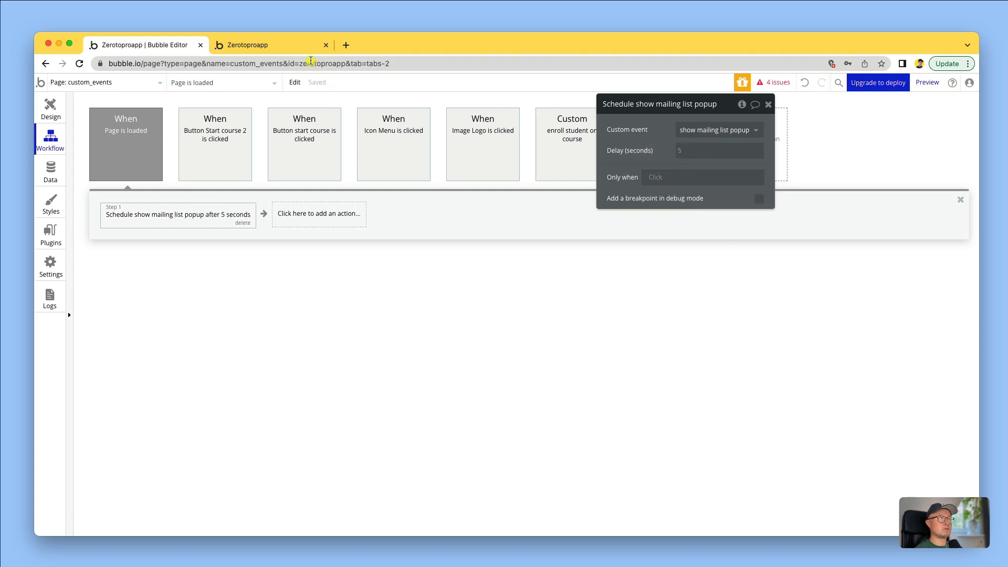
- Check in the page preview that the mailing list popup appears on its schedule, and close the scheduled action's settings in the editor
{"action": "left_click", "coordinate": [282, 46]}
{"action": "left_click", "coordinate": [306, 84]}
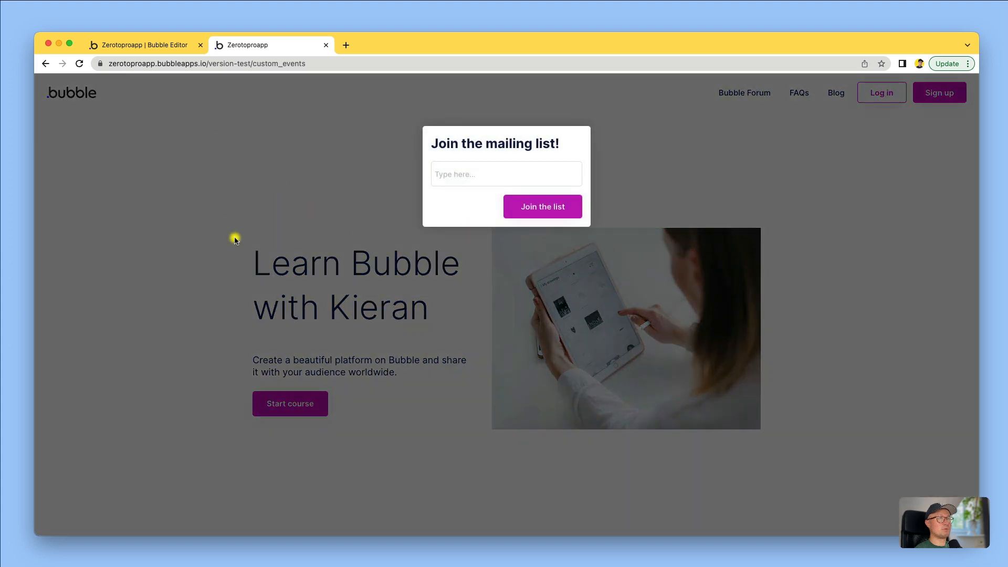
{"action": "left_click", "coordinate": [138, 46]}
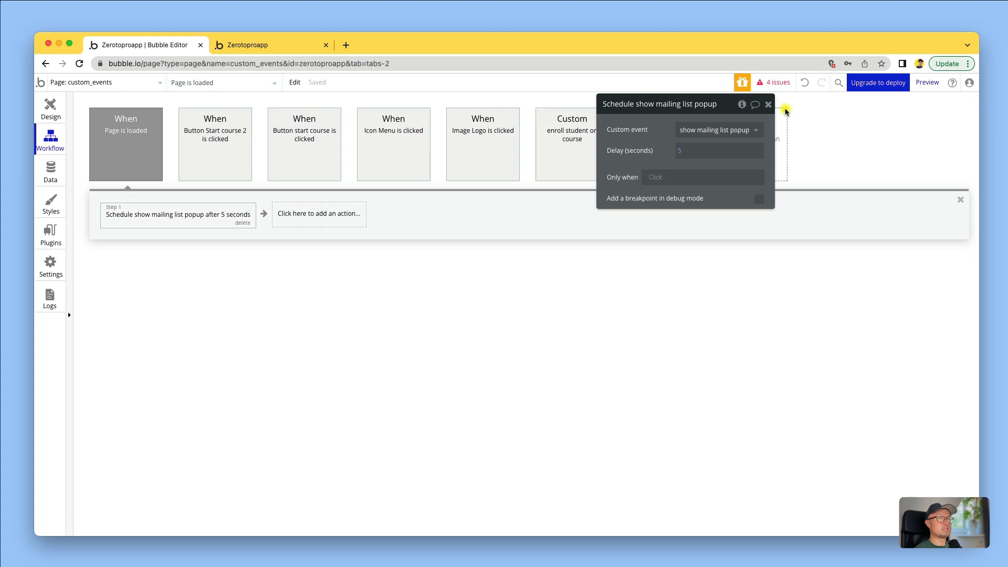
{"action": "left_click", "coordinate": [768, 105]}
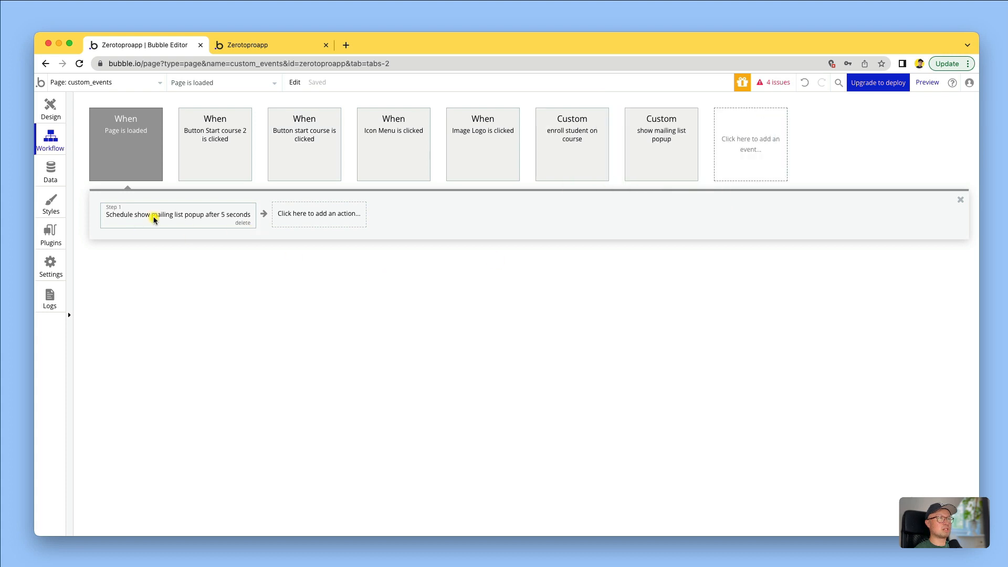
{"action": "left_click", "coordinate": [307, 218]}
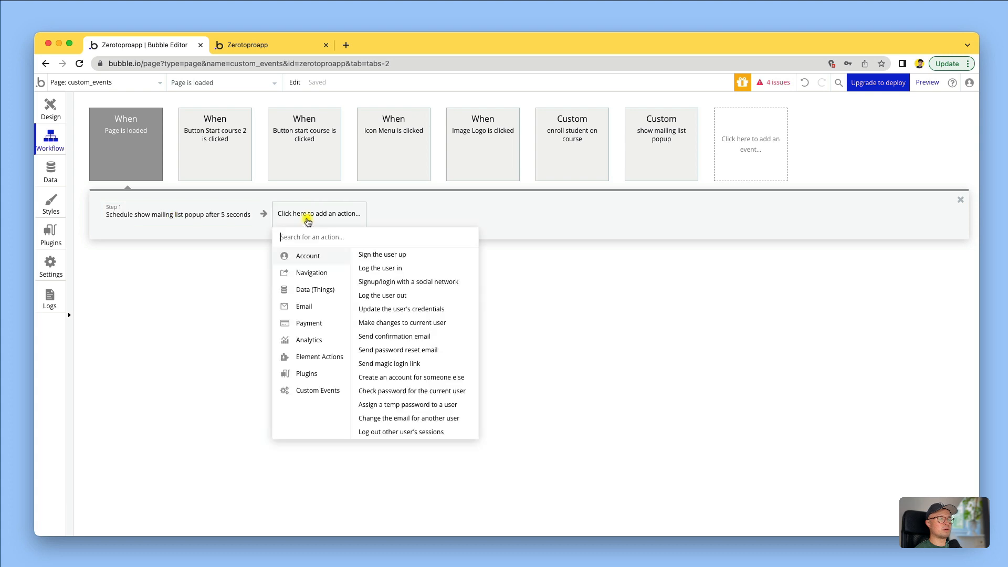
{"action": "mouse_move", "coordinate": [321, 391]}
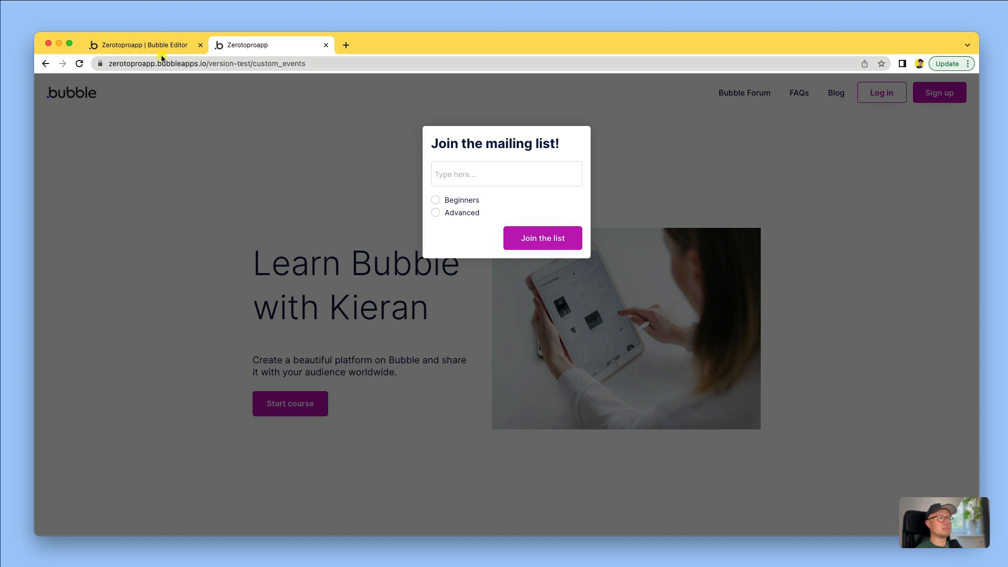
- Review the workflows for the Join the list button, both Start course buttons and the menu icon on the custom_events page
{"action": "left_click", "coordinate": [147, 46]}
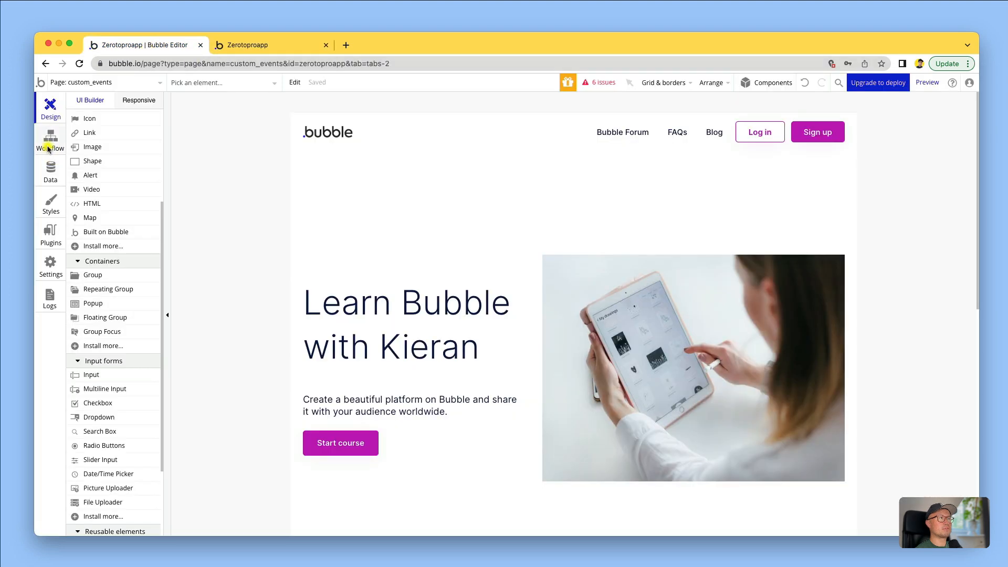
{"action": "left_click", "coordinate": [48, 150]}
{"action": "left_click", "coordinate": [190, 138]}
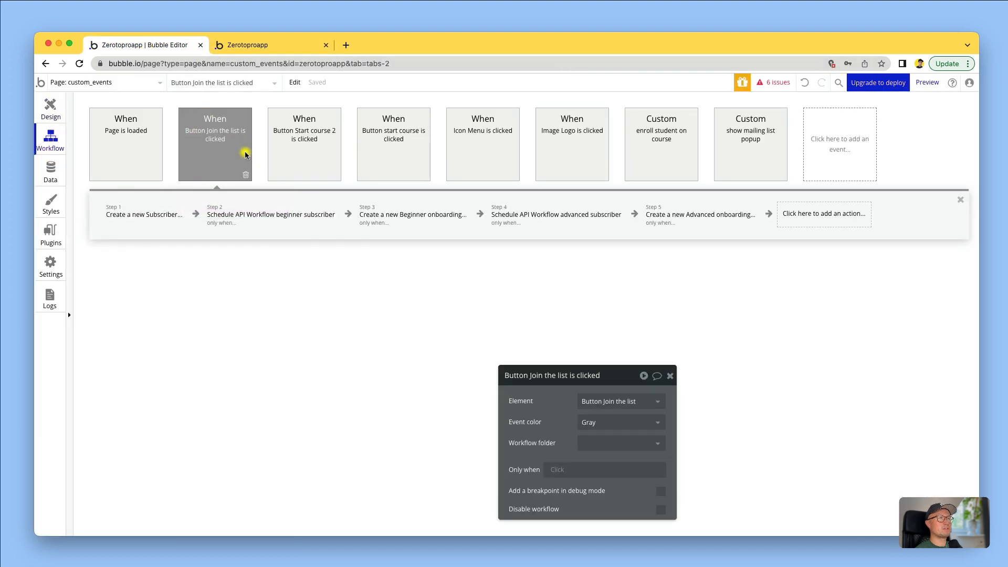
{"action": "left_click", "coordinate": [298, 158]}
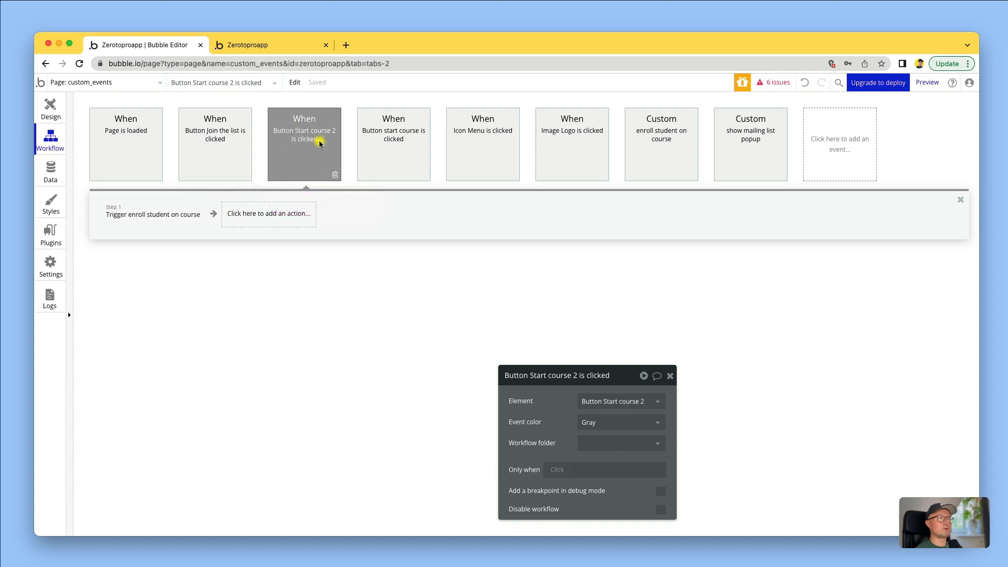
{"action": "left_click", "coordinate": [411, 146]}
{"action": "left_click", "coordinate": [472, 139]}
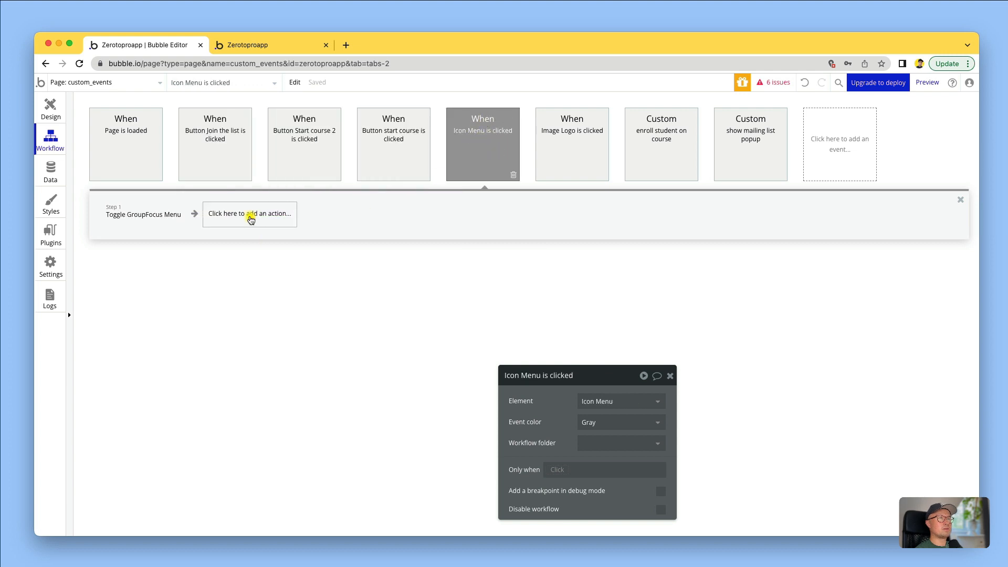
{"action": "left_click", "coordinate": [389, 125]}
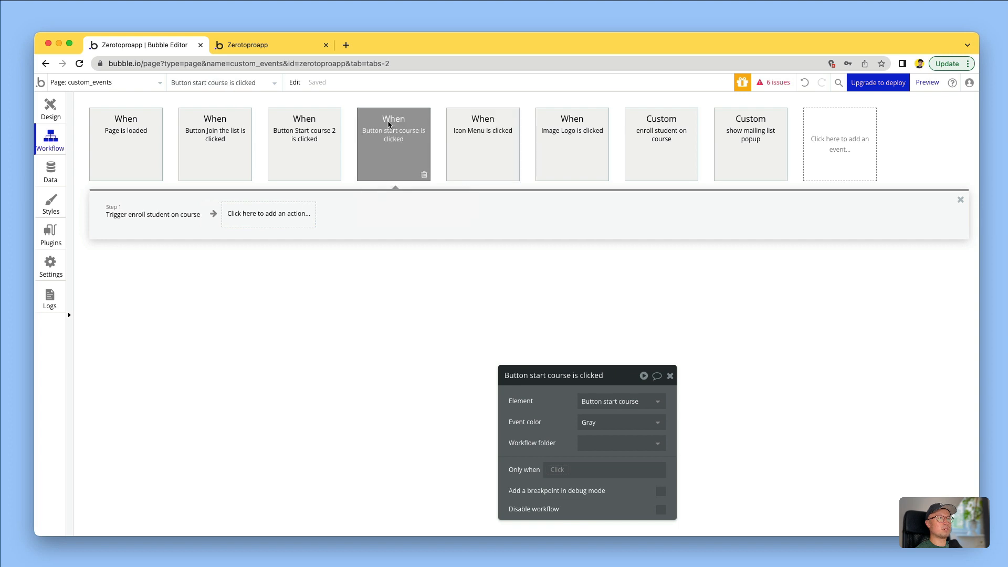
{"action": "left_click", "coordinate": [472, 167]}
{"action": "left_click", "coordinate": [402, 165]}
{"action": "left_click", "coordinate": [486, 149]}
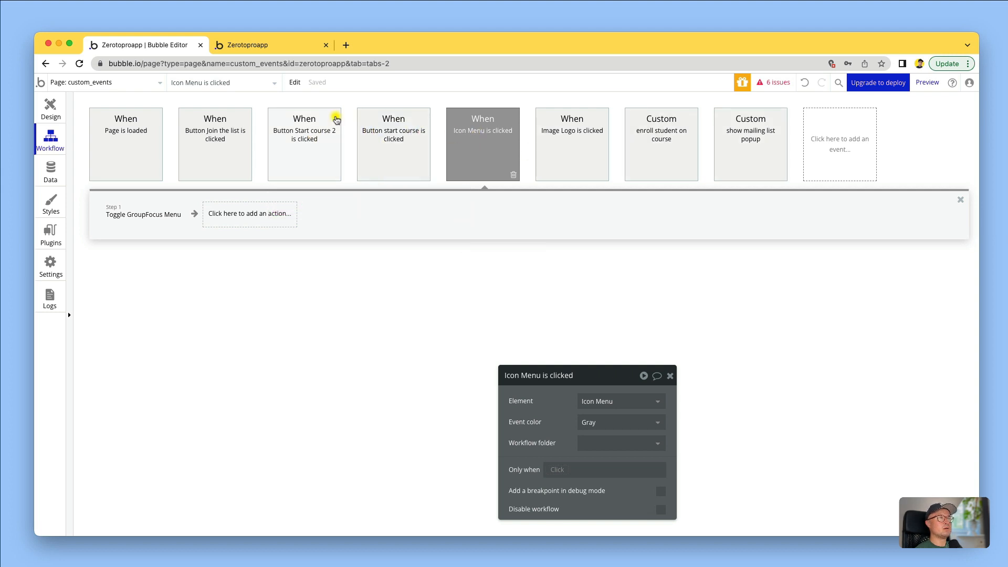
- Try the email field and the Beginners and Advanced choices in the previewed mailing list popup
{"action": "left_click", "coordinate": [260, 46]}
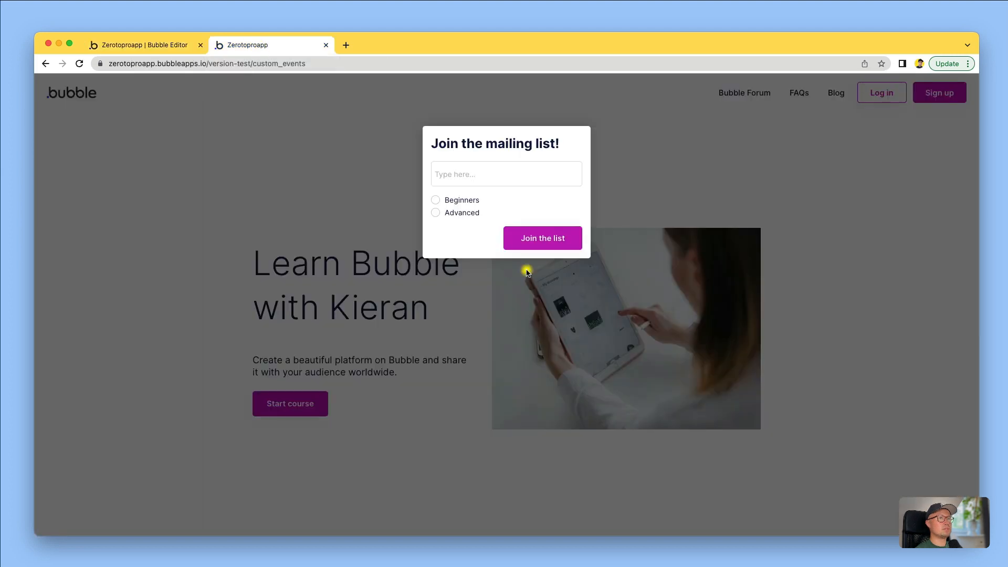
{"action": "left_click", "coordinate": [473, 181]}
{"action": "left_click", "coordinate": [435, 202]}
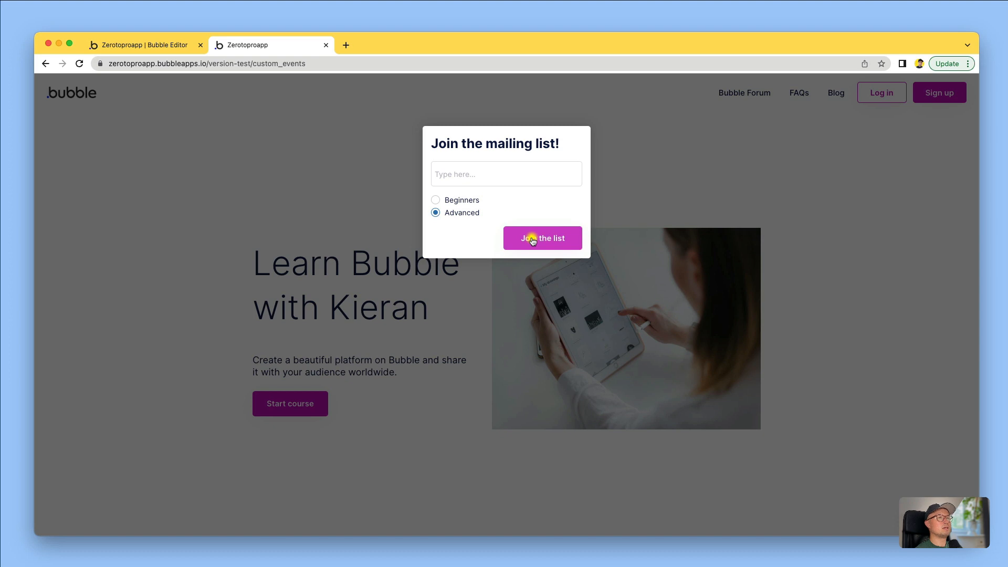
- Examine the settings and "Only when" conditions of the five actions in the "Button Join the list is clicked" workflow
{"action": "left_click", "coordinate": [128, 46]}
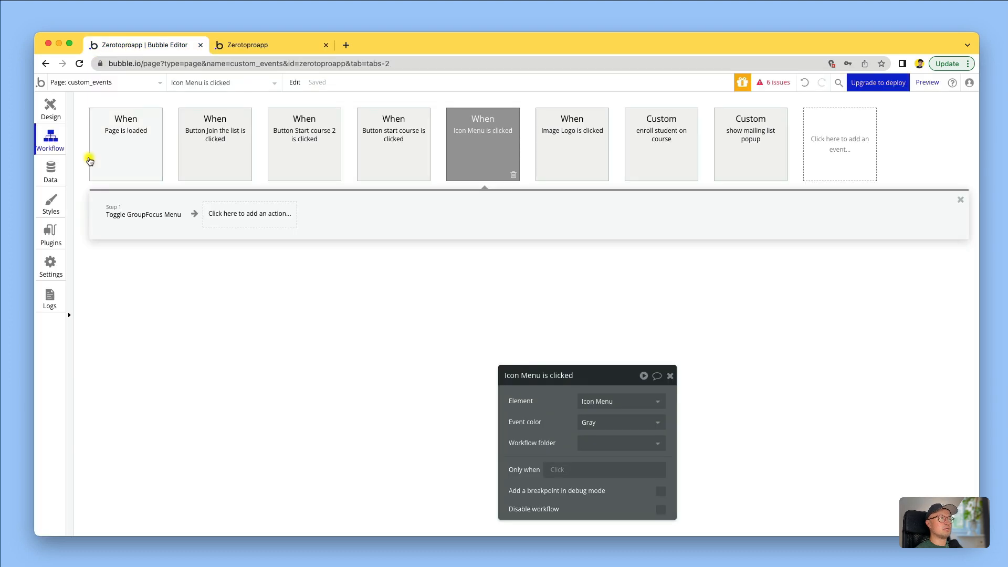
{"action": "left_click", "coordinate": [199, 148]}
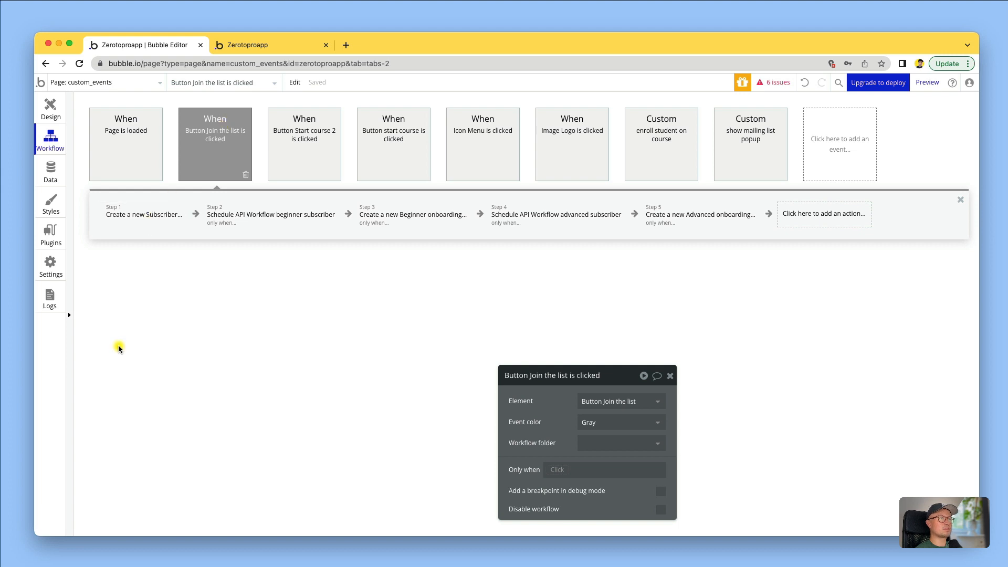
{"action": "left_click", "coordinate": [126, 216]}
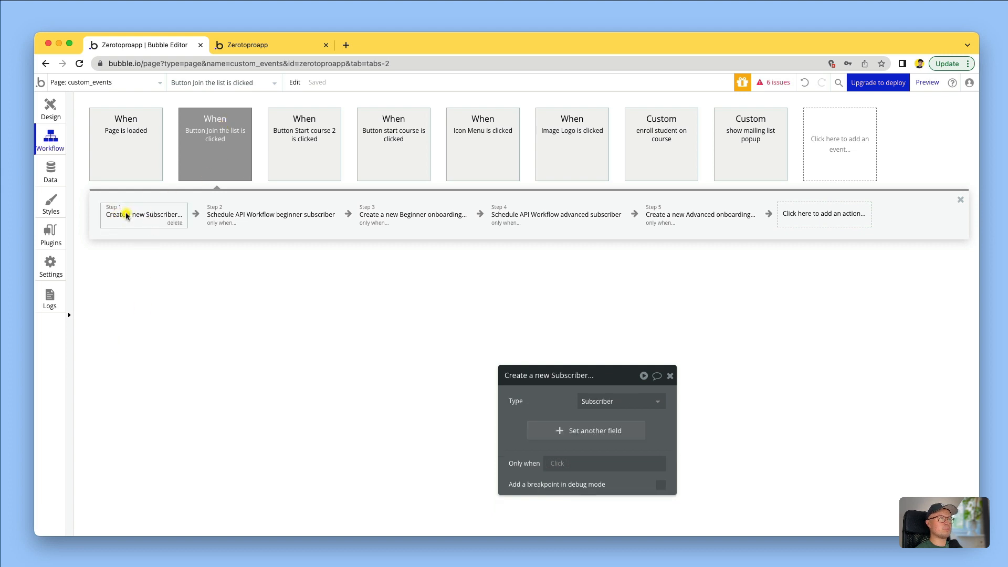
{"action": "left_click", "coordinate": [267, 215]}
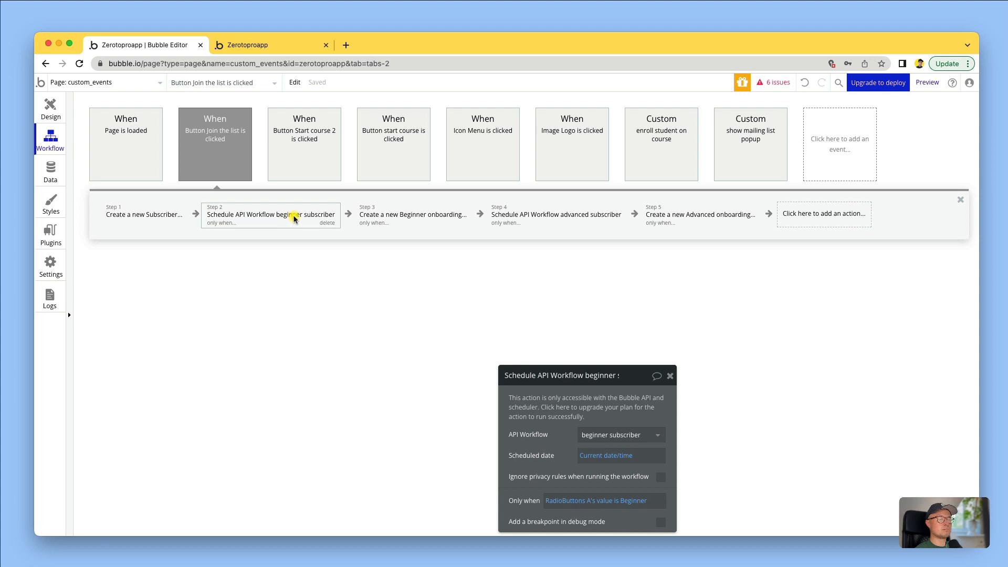
{"action": "left_click", "coordinate": [399, 219]}
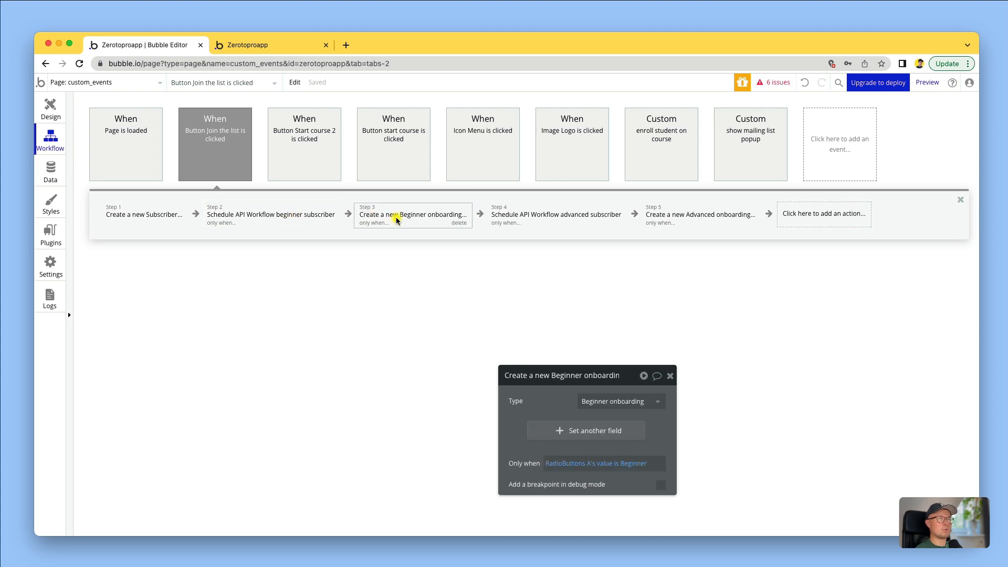
{"action": "left_click", "coordinate": [247, 218]}
{"action": "left_click", "coordinate": [549, 501]}
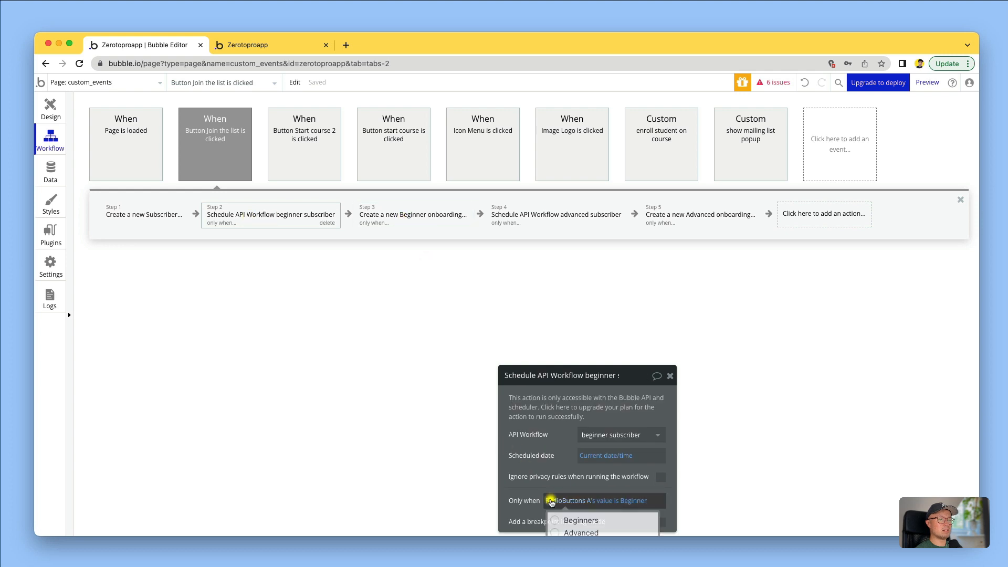
{"action": "left_click", "coordinate": [605, 504]}
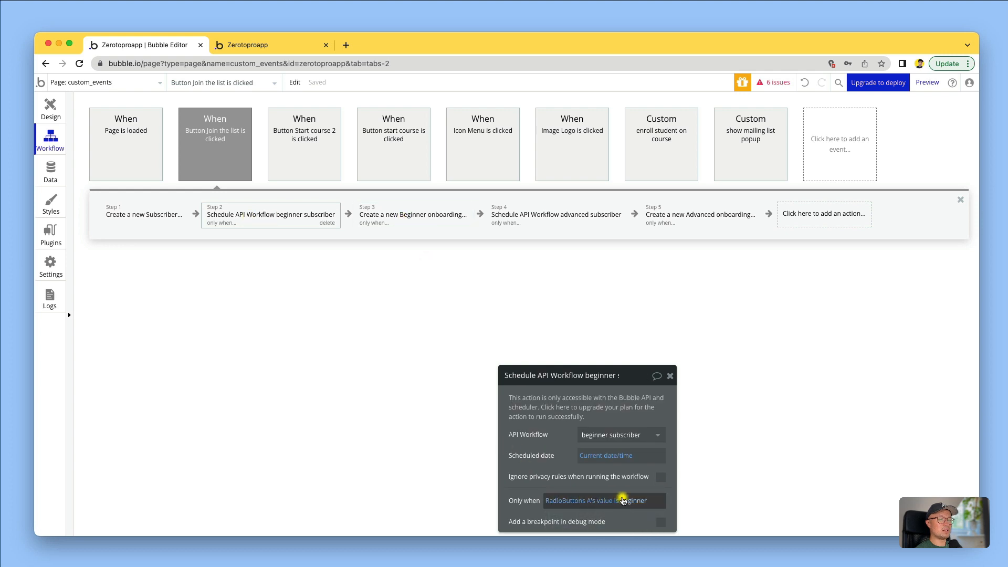
{"action": "left_click", "coordinate": [413, 213]}
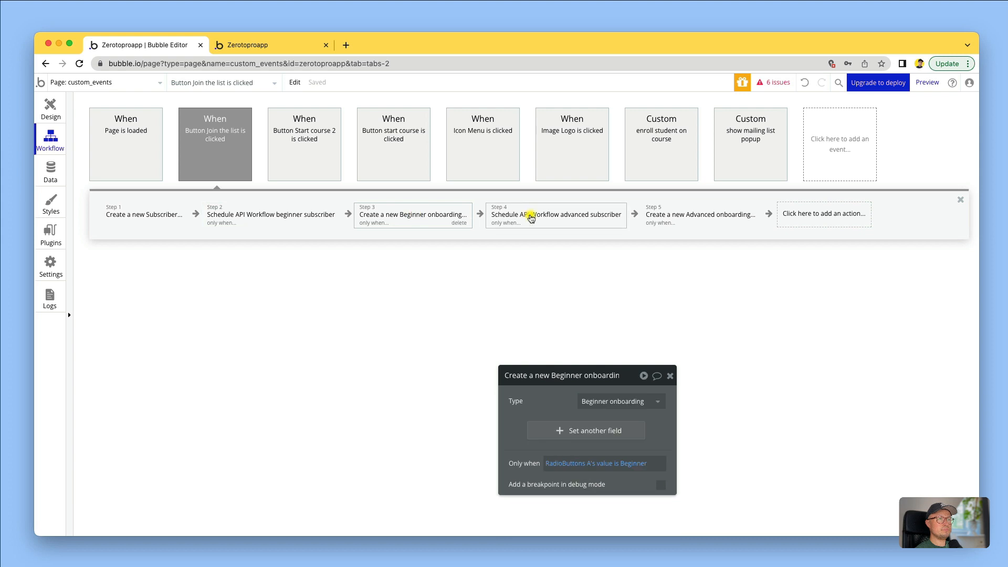
{"action": "left_click", "coordinate": [532, 216]}
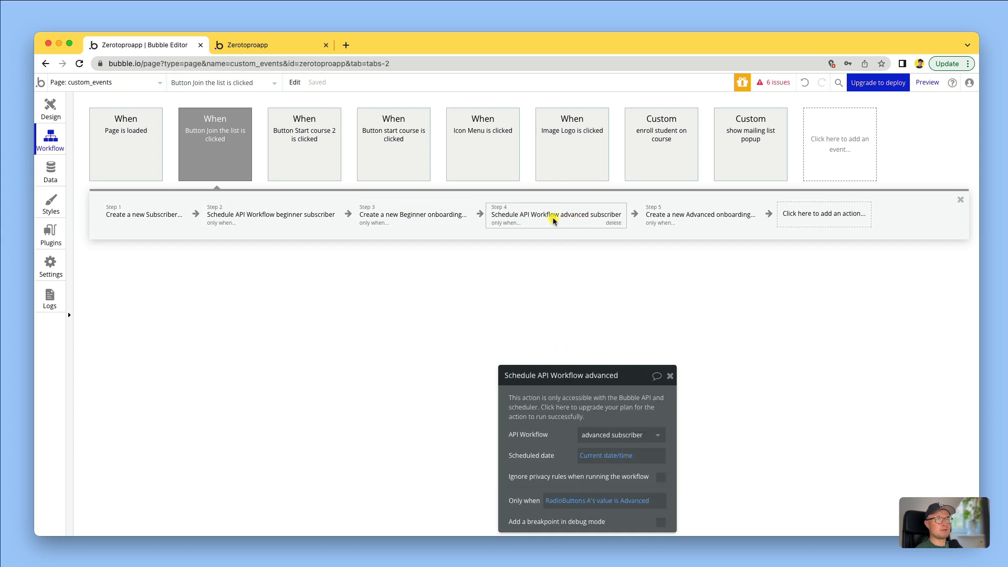
{"action": "left_click", "coordinate": [681, 212]}
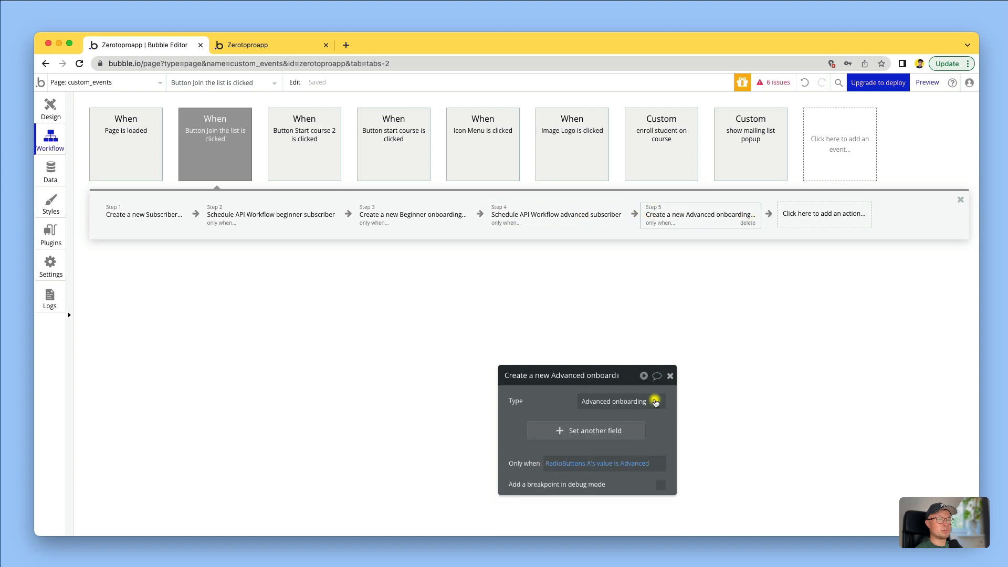
{"action": "left_click", "coordinate": [608, 464]}
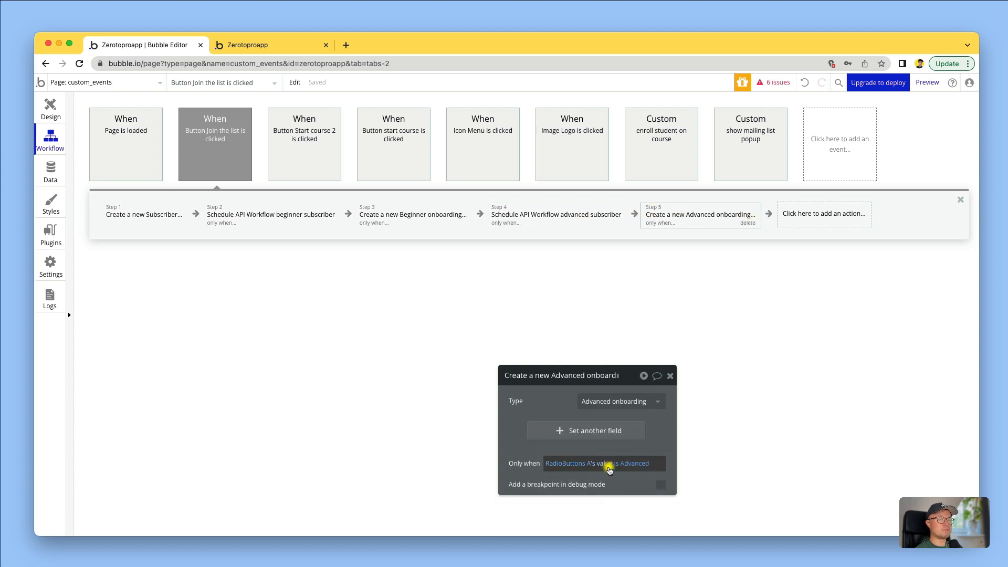
{"action": "left_click", "coordinate": [668, 376]}
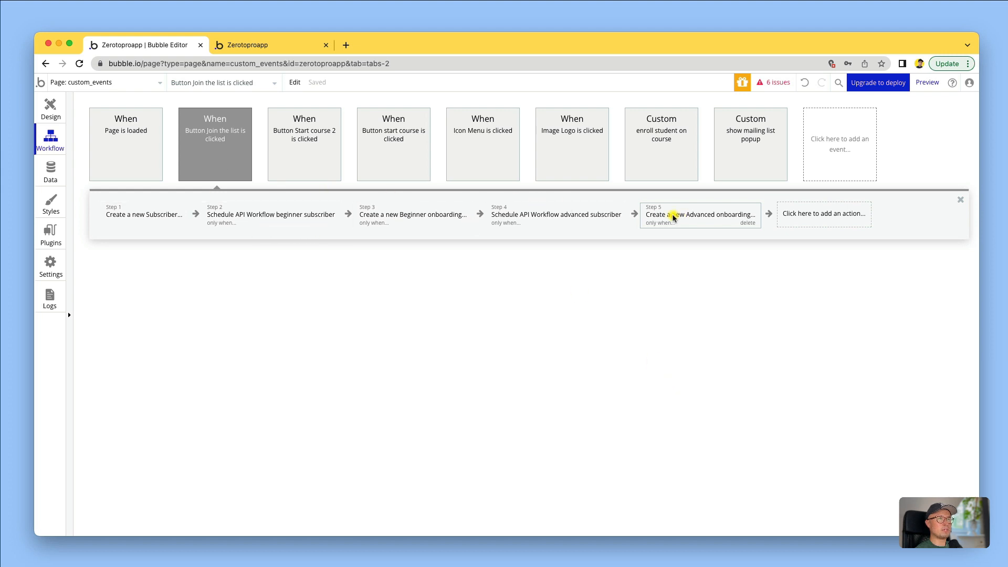
- Compare the beginner and advanced pairs of actions in the Join the list workflow to identify the repeated conditions
{"action": "left_click", "coordinate": [266, 216]}
{"action": "left_click", "coordinate": [392, 218]}
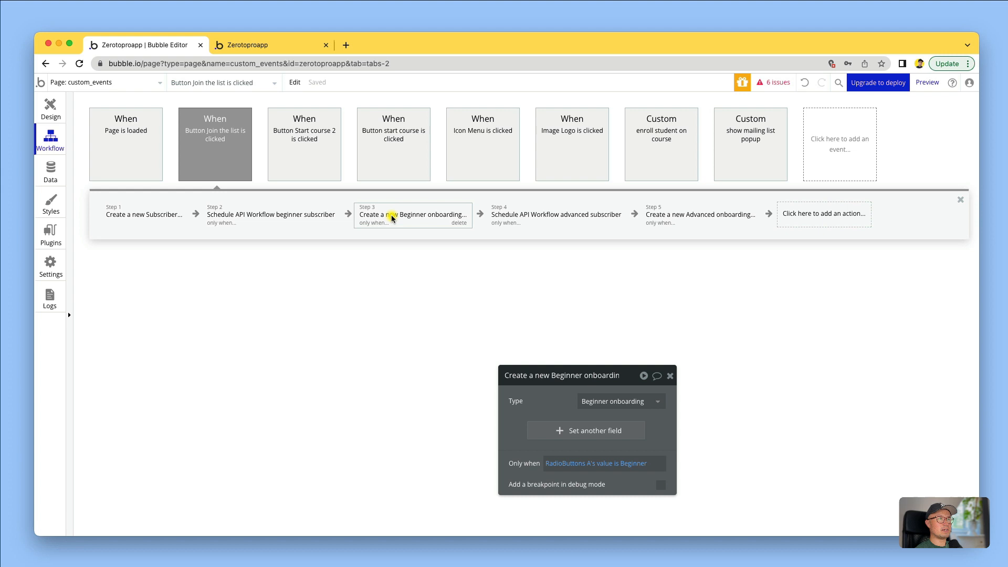
{"action": "left_click", "coordinate": [551, 225]}
{"action": "left_click", "coordinate": [696, 222]}
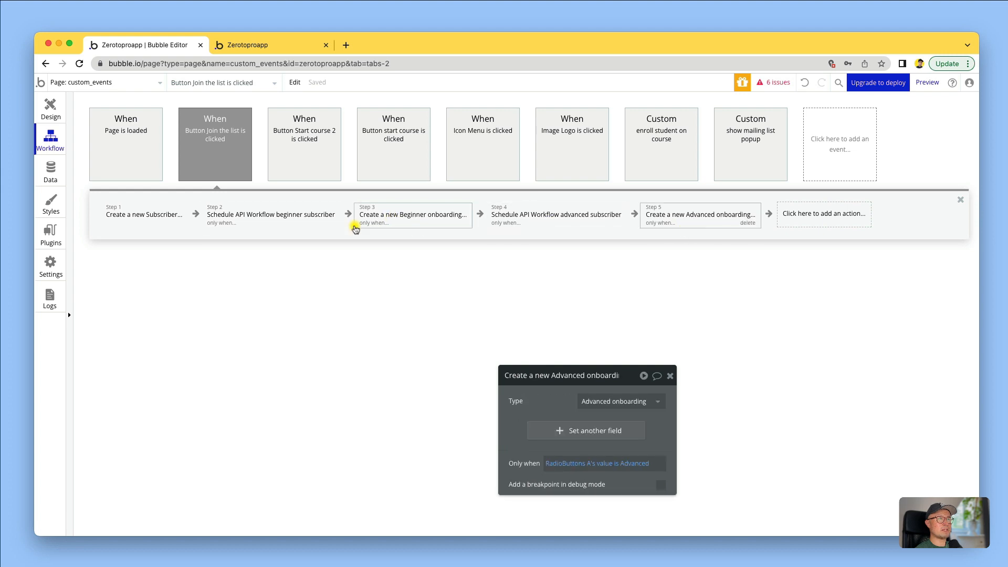
{"action": "left_click", "coordinate": [276, 226]}
{"action": "left_click", "coordinate": [396, 218]}
{"action": "left_click", "coordinate": [555, 223]}
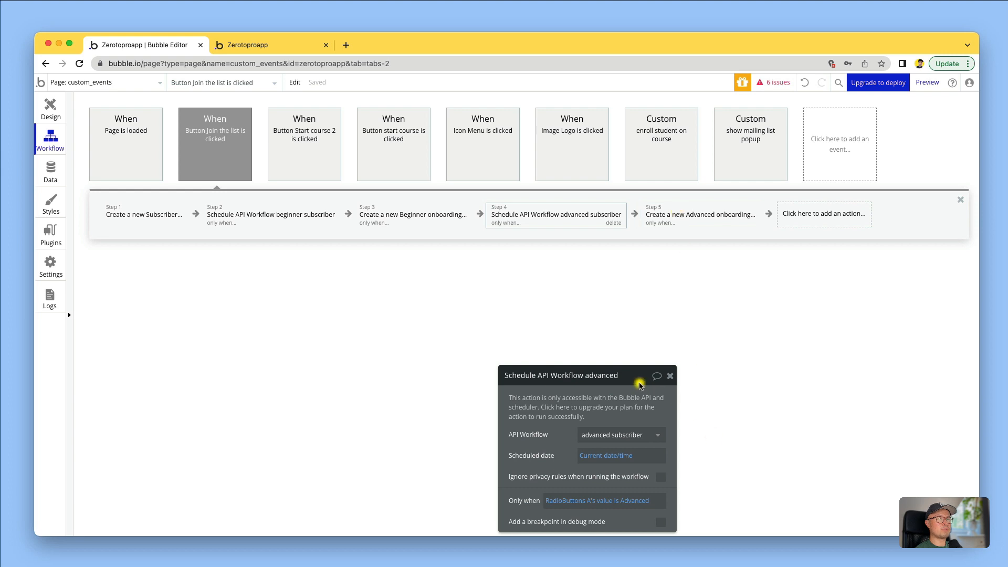
{"action": "left_click_drag", "start_coordinate": [639, 380], "coordinate": [534, 320]}
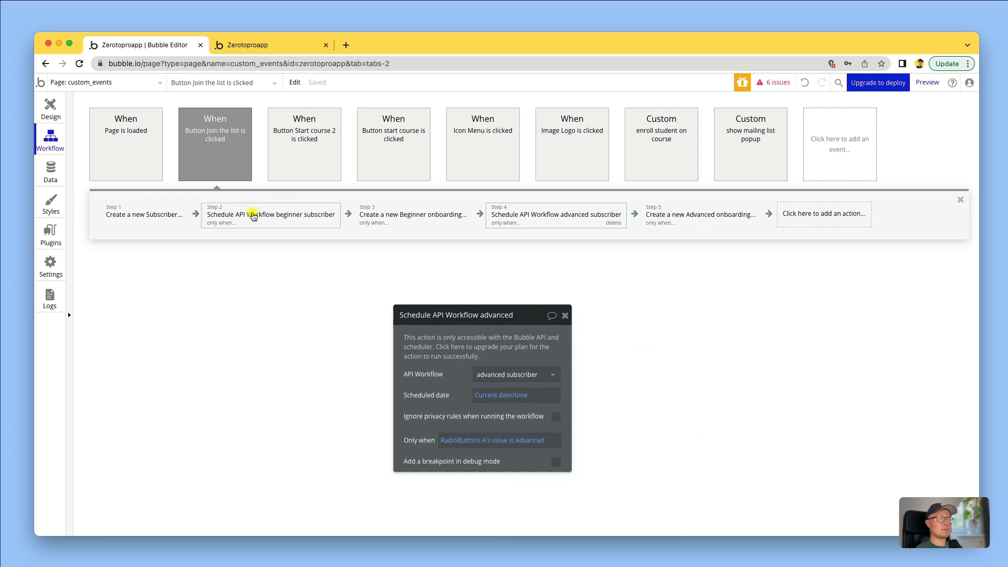
- Create a custom event named "Beginner mailing list"
{"action": "left_click", "coordinate": [841, 144]}
{"action": "mouse_move", "coordinate": [825, 251]}
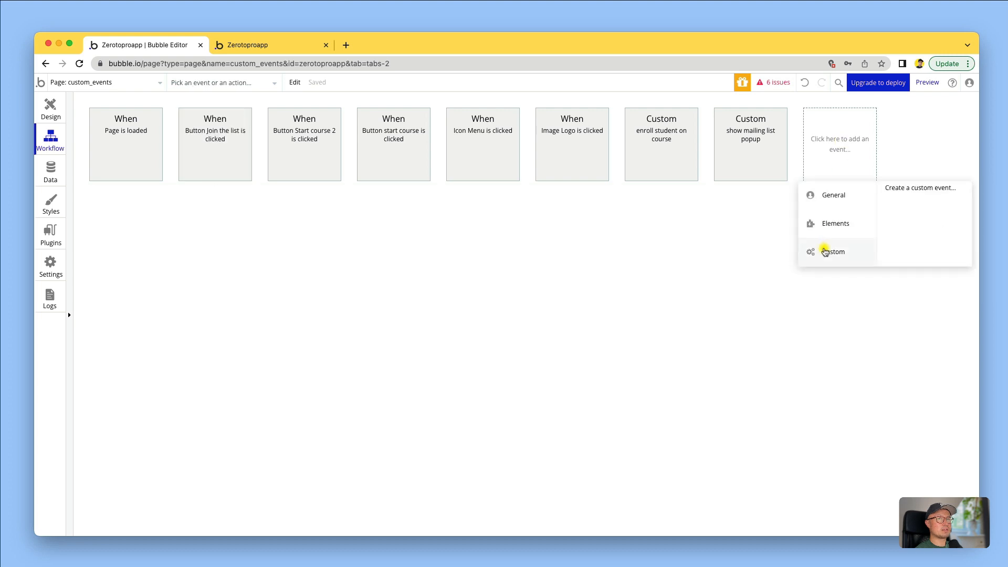
{"action": "left_click", "coordinate": [908, 194]}
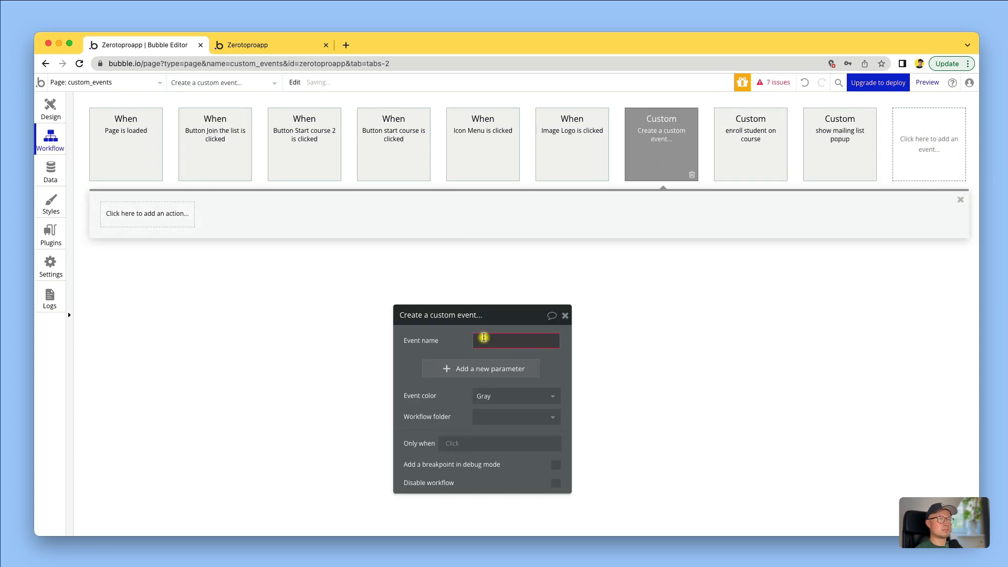
{"action": "type", "text": "E"}
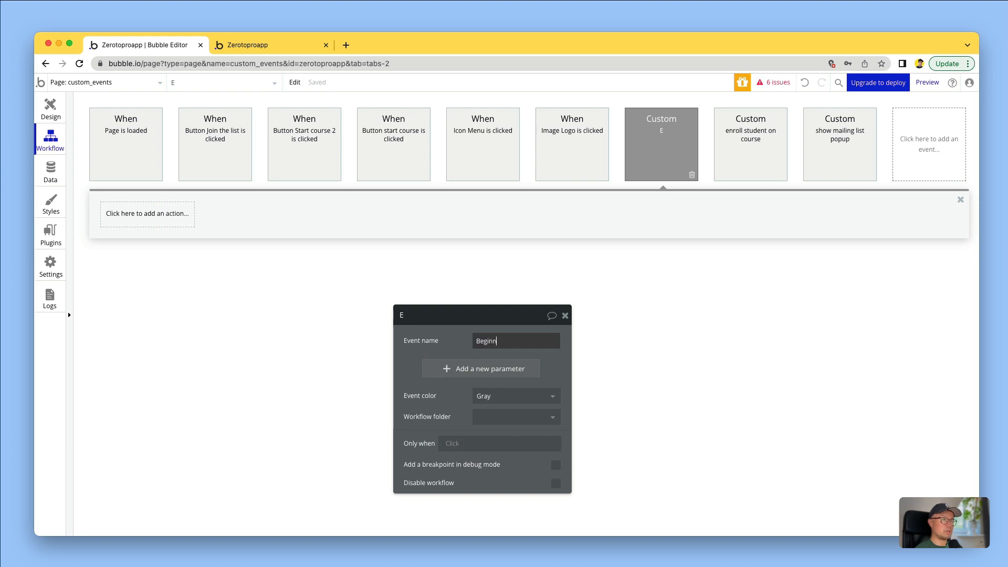
{"action": "left_click", "coordinate": [411, 334]}
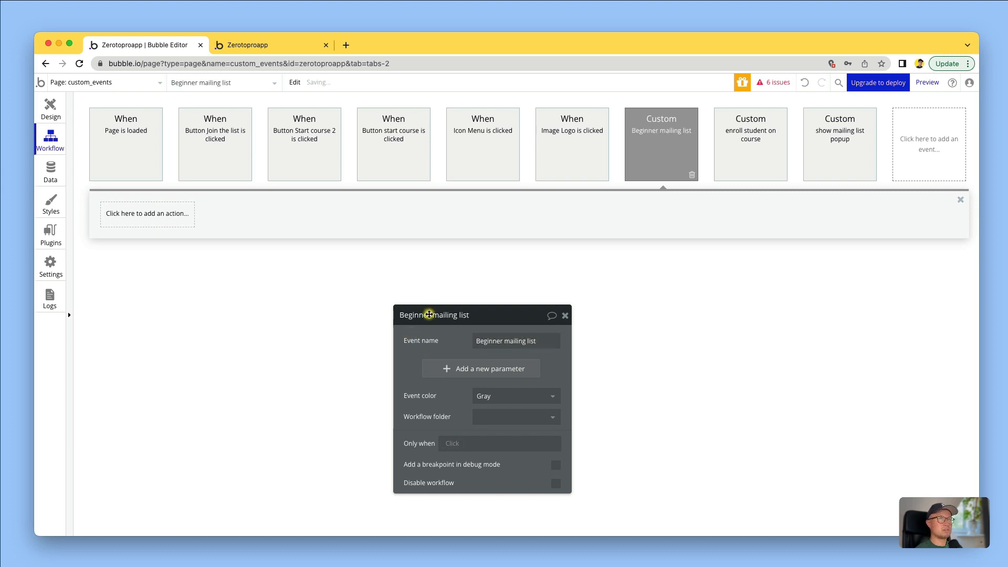
- Cut the "Schedule API Workflow beginner subscriber" action from the "Button Join the list is clicked" workflow
{"action": "left_click", "coordinate": [205, 126]}
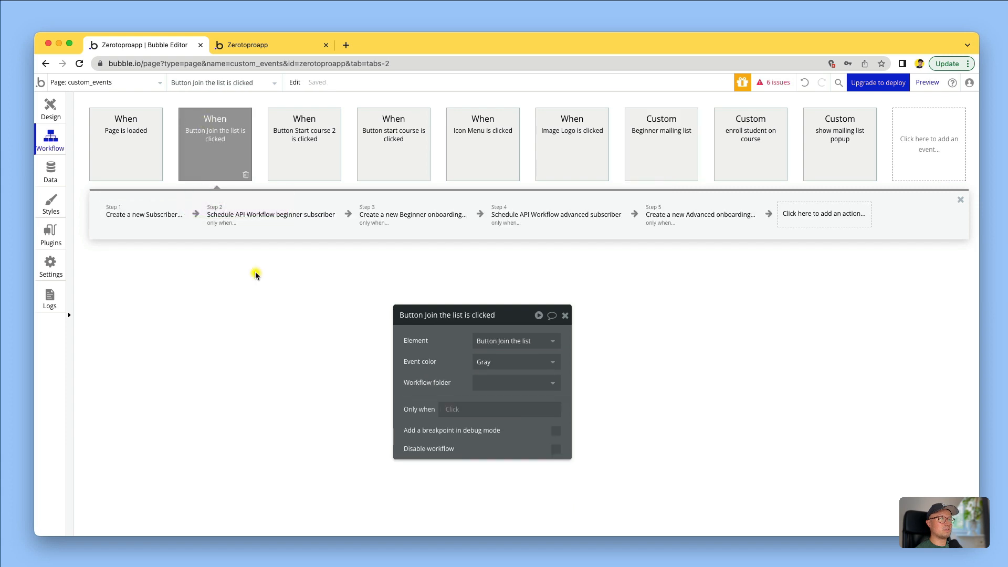
{"action": "right_click", "coordinate": [291, 215]}
{"action": "left_click", "coordinate": [315, 265]}
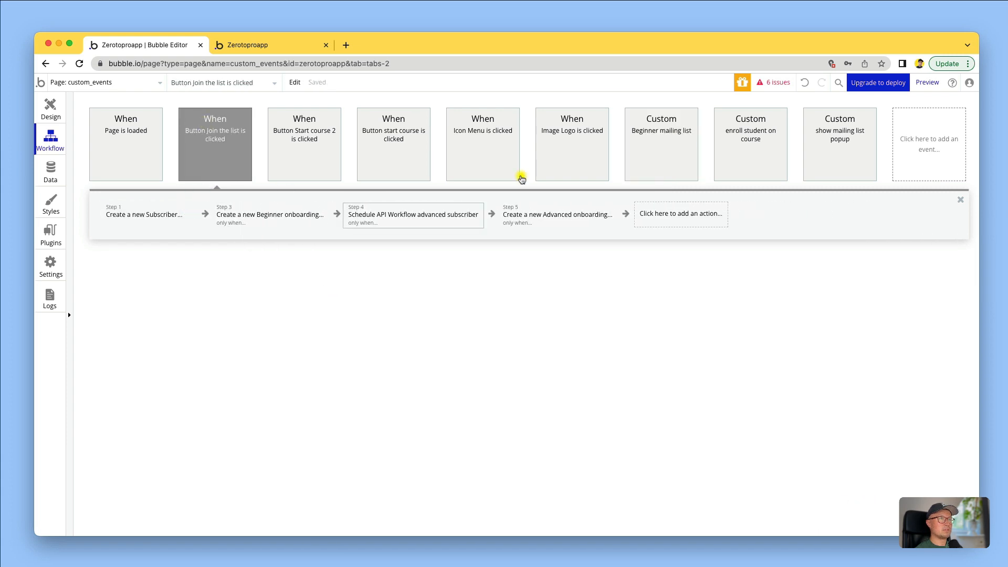
- Paste the cut "Schedule API Workflow beginner subscriber" action into the "Beginner mailing list" custom event
{"action": "left_click", "coordinate": [663, 140]}
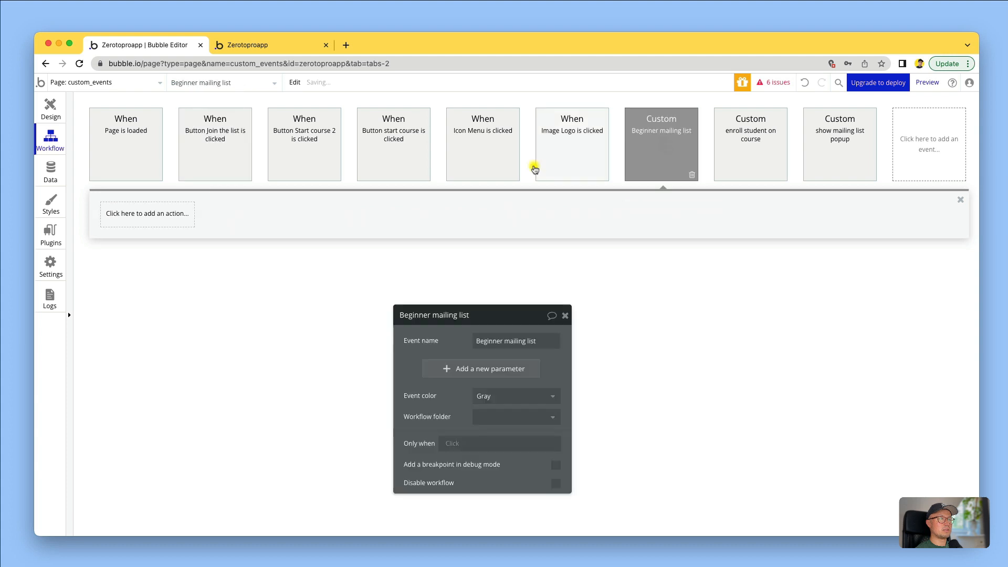
{"action": "right_click", "coordinate": [149, 217]}
{"action": "left_click", "coordinate": [193, 220]}
- Move the "Create a new Beginner onboarding" action from the "Button Join the list is clicked" workflow to the end of the "Beginner mailing list" event
{"action": "left_click", "coordinate": [226, 163]}
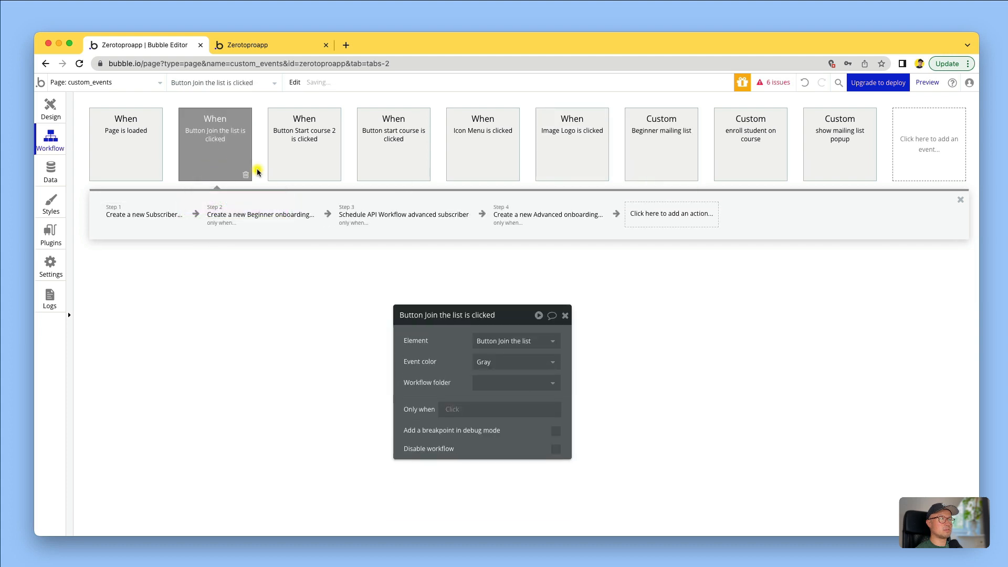
{"action": "right_click", "coordinate": [255, 215]}
{"action": "left_click", "coordinate": [307, 270]}
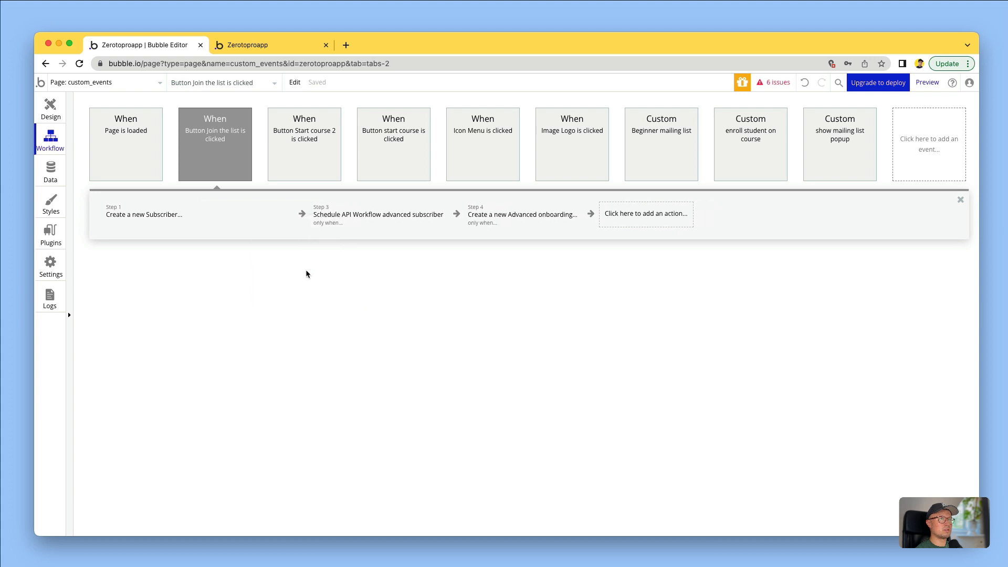
{"action": "left_click", "coordinate": [633, 143]}
{"action": "right_click", "coordinate": [282, 219]}
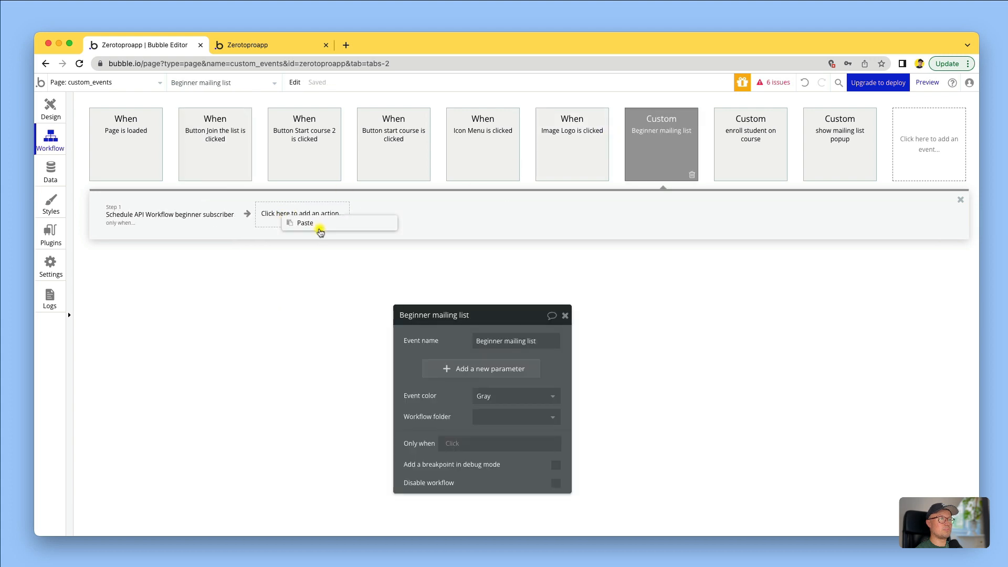
{"action": "left_click", "coordinate": [305, 223]}
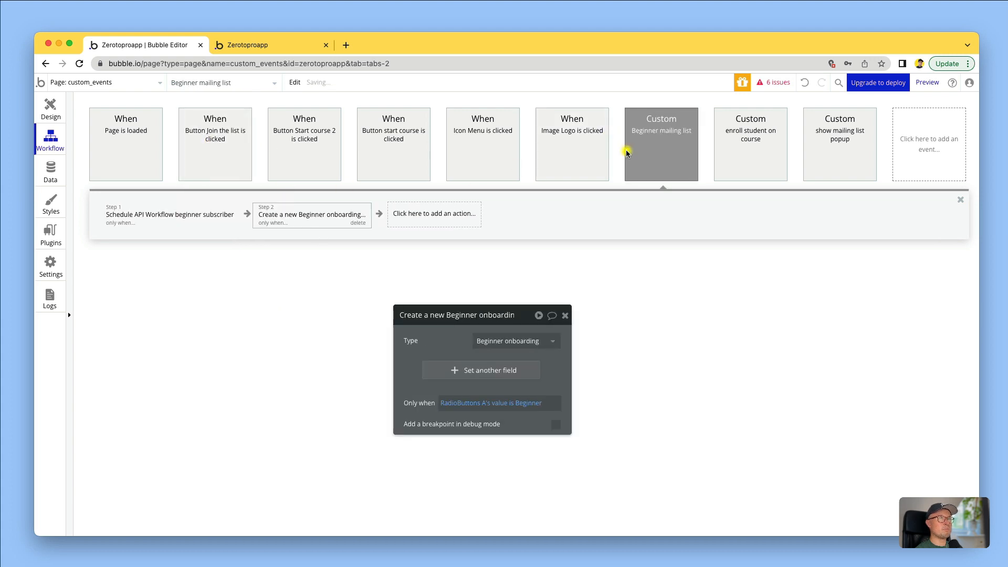
- Create a custom event named "Advanced mailing list"
{"action": "left_click", "coordinate": [926, 146]}
{"action": "left_click", "coordinate": [926, 146]}
{"action": "mouse_move", "coordinate": [824, 256]}
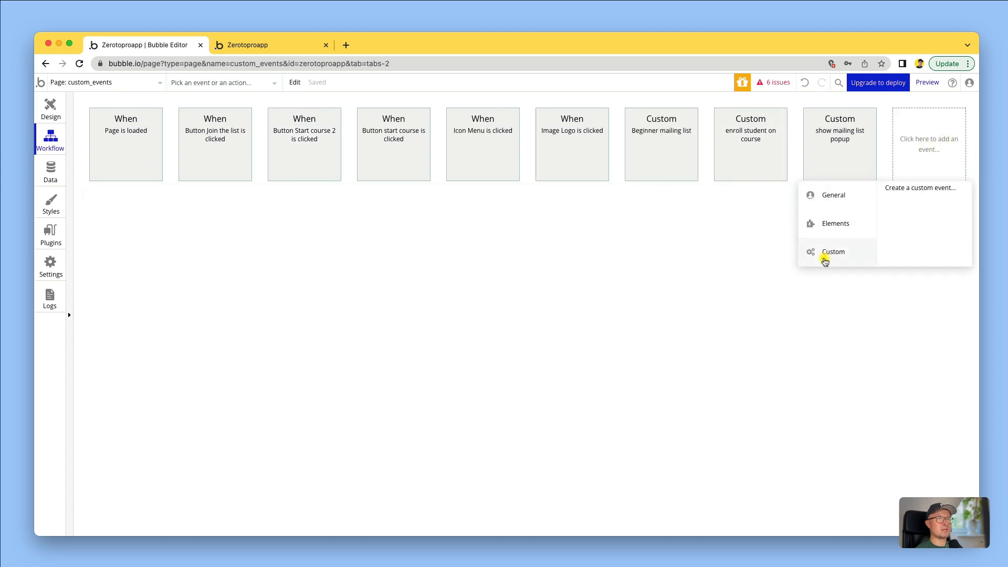
{"action": "left_click", "coordinate": [924, 194]}
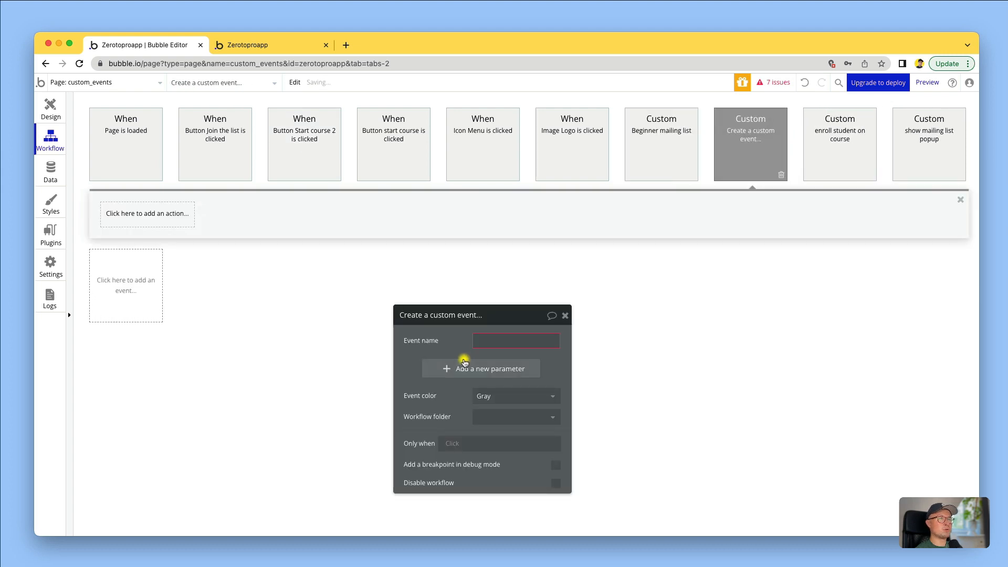
{"action": "left_click", "coordinate": [491, 336]}
{"action": "type", "text": "Advanced mailing list"}
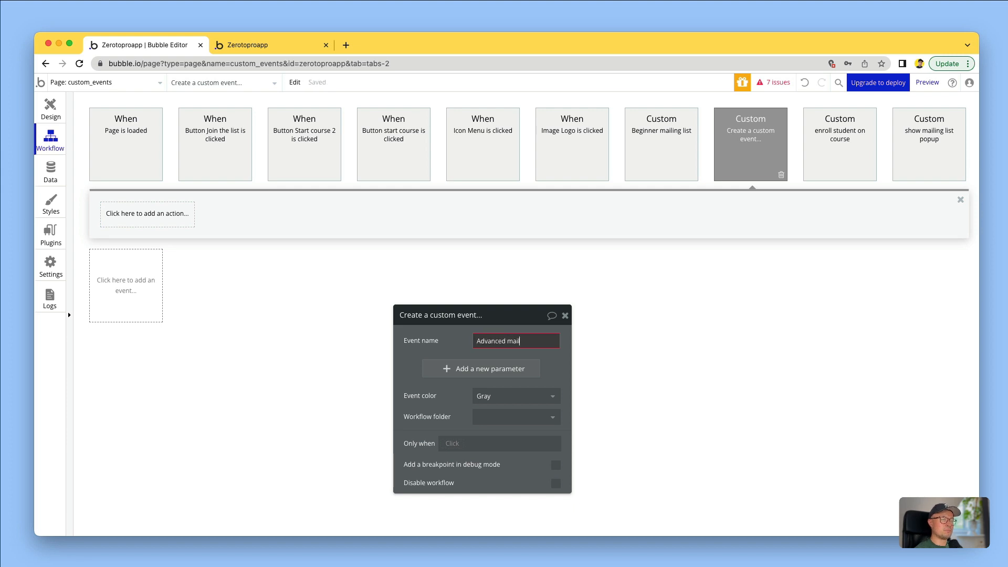
- Move the "Schedule API Workflow advanced subscriber" action from the "Button Join the list is clicked" workflow into the "Advanced mailing list" event
{"action": "left_click", "coordinate": [201, 153]}
{"action": "right_click", "coordinate": [288, 221]}
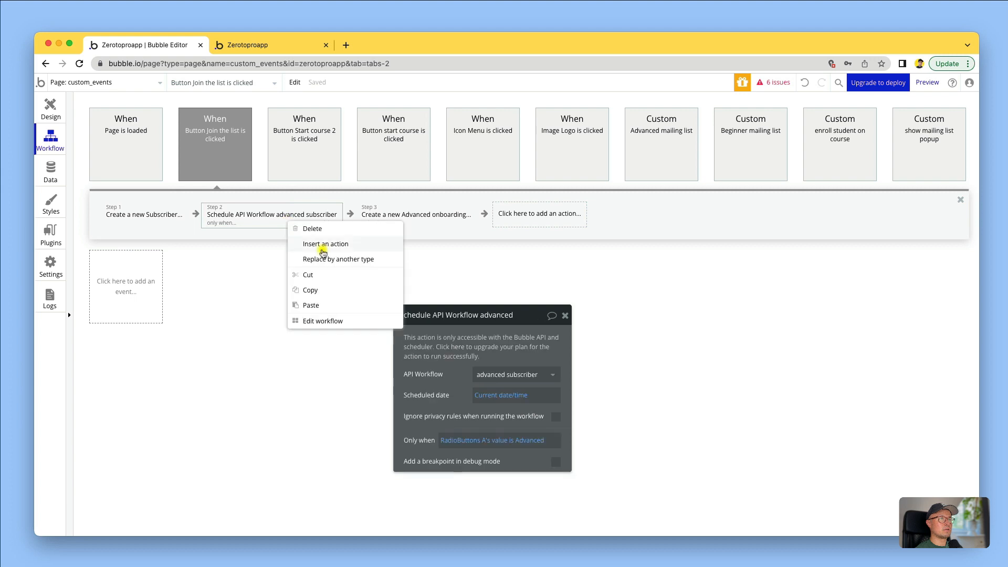
{"action": "left_click", "coordinate": [320, 276]}
{"action": "left_click", "coordinate": [625, 165]}
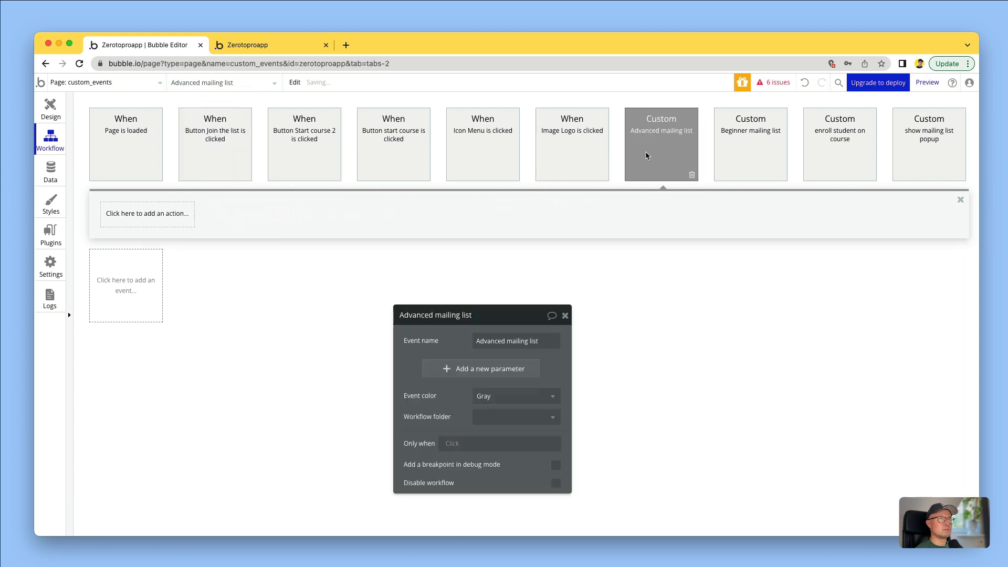
{"action": "right_click", "coordinate": [135, 215]}
{"action": "left_click", "coordinate": [157, 219]}
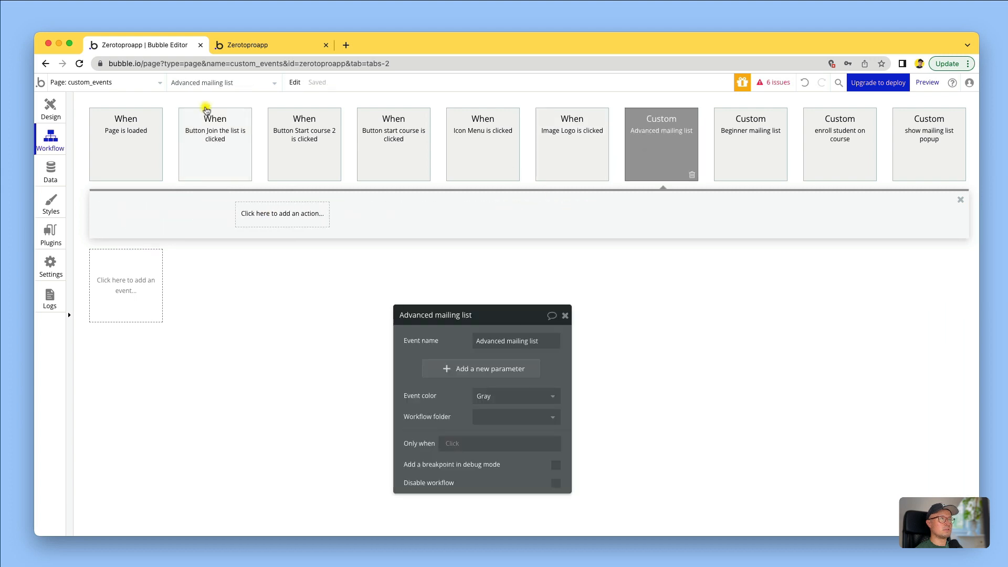
- Move the "Create a new Advanced onboarding" action from the "Button Join the list is clicked" workflow to the end of the "Advanced mailing list" event
{"action": "left_click", "coordinate": [213, 131]}
{"action": "right_click", "coordinate": [269, 220]}
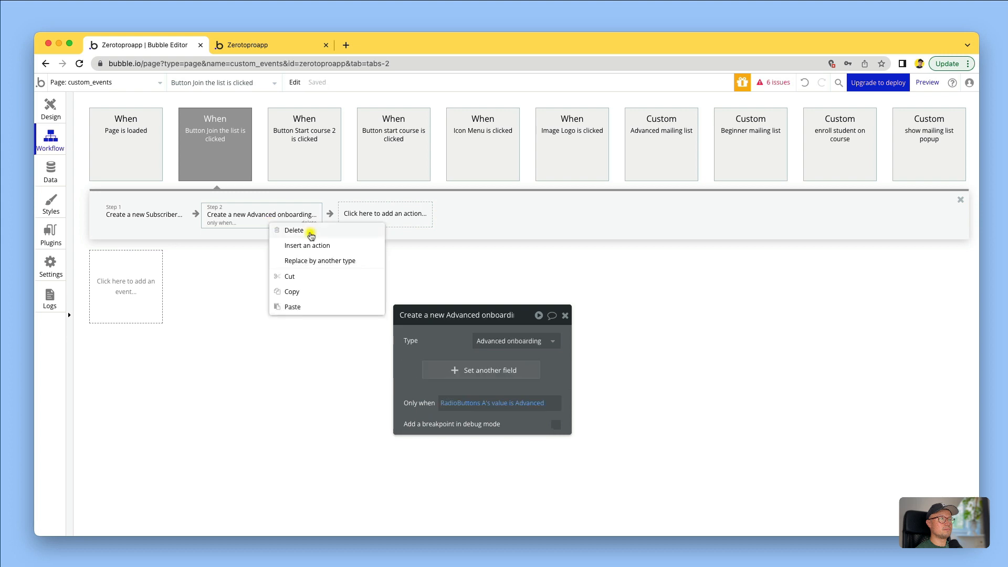
{"action": "left_click", "coordinate": [296, 276]}
{"action": "left_click", "coordinate": [626, 164]}
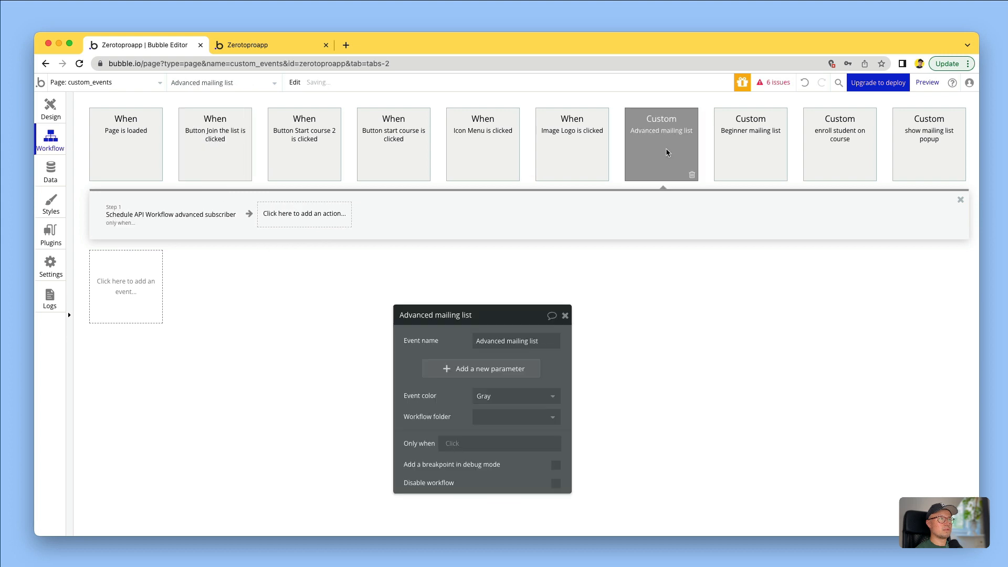
{"action": "right_click", "coordinate": [298, 213]}
{"action": "left_click", "coordinate": [302, 216]}
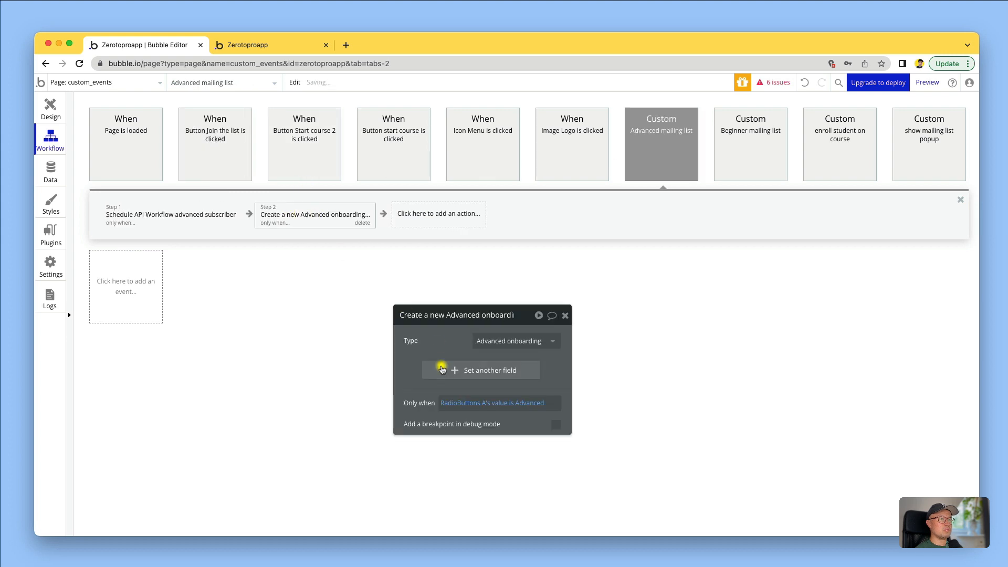
- Clear the "Only when" conditions from both actions in the "Advanced mailing list" event
{"action": "right_click", "coordinate": [474, 402]}
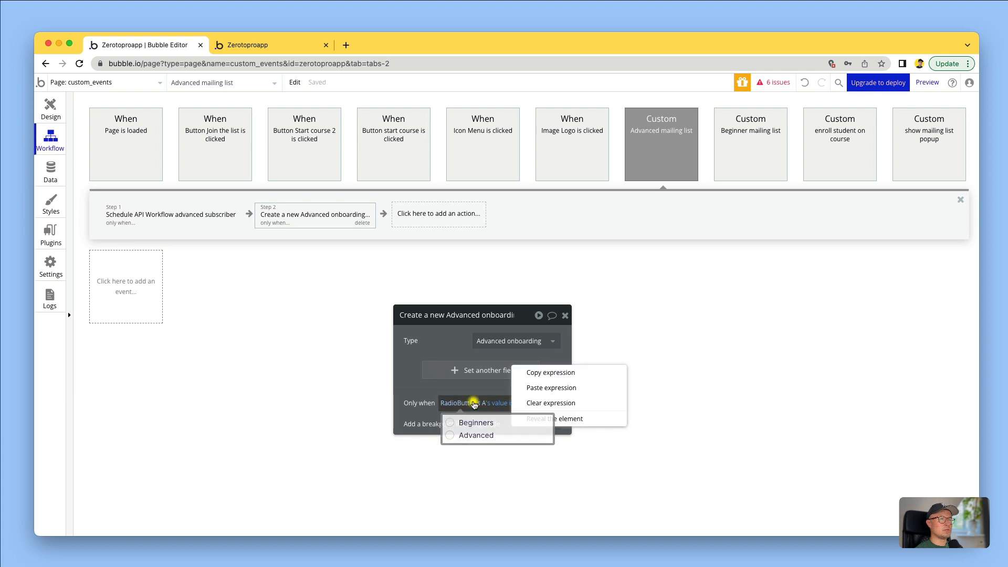
{"action": "left_click", "coordinate": [547, 403]}
{"action": "left_click", "coordinate": [142, 214]}
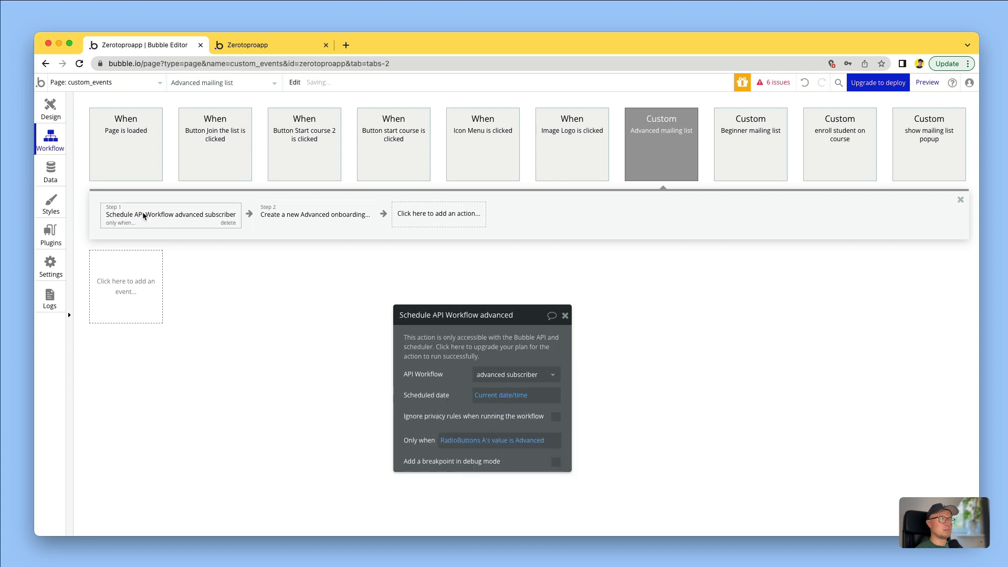
{"action": "left_click", "coordinate": [468, 437]}
{"action": "right_click", "coordinate": [472, 440]}
{"action": "left_click", "coordinate": [530, 436]}
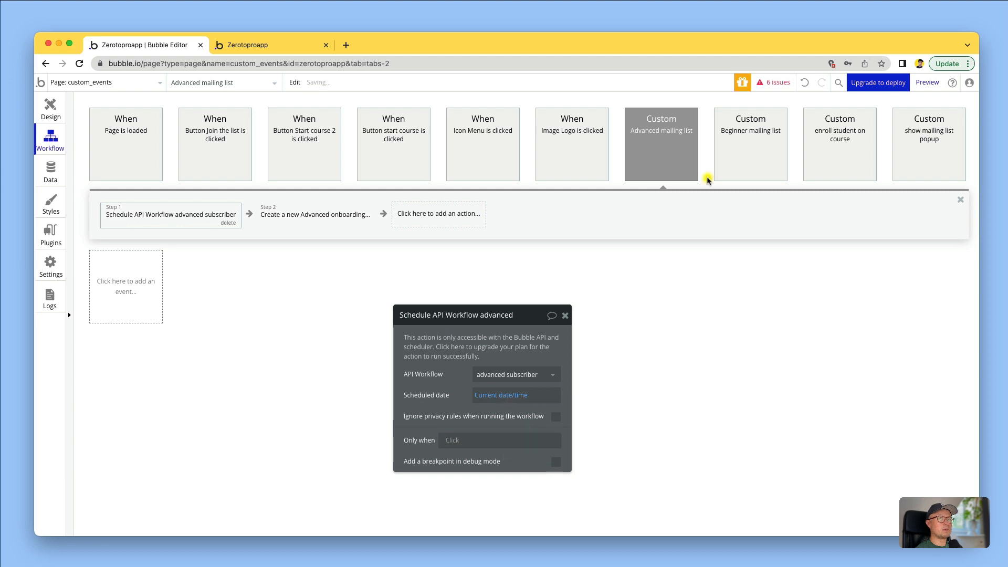
- Clear the "Only when" conditions from both actions in the "Beginner mailing list" event
{"action": "left_click", "coordinate": [735, 157]}
{"action": "left_click", "coordinate": [291, 215]}
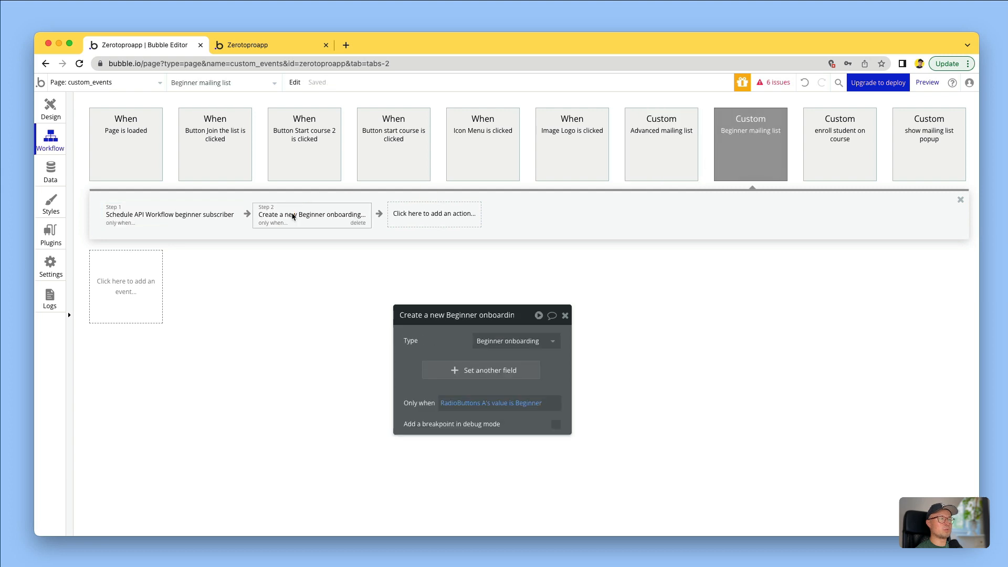
{"action": "left_click", "coordinate": [459, 404]}
{"action": "right_click", "coordinate": [507, 405]}
{"action": "left_click", "coordinate": [518, 413]}
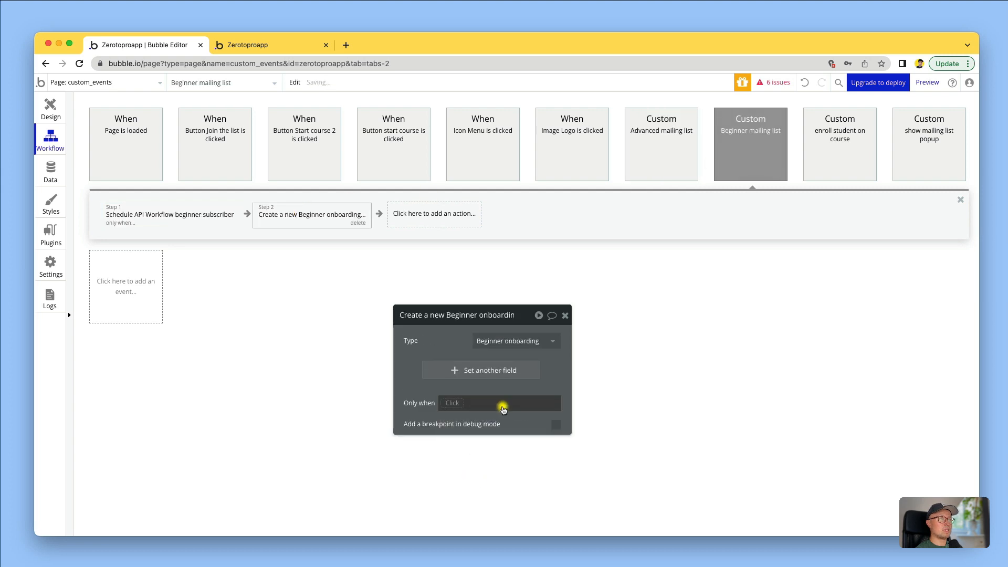
{"action": "left_click", "coordinate": [180, 220]}
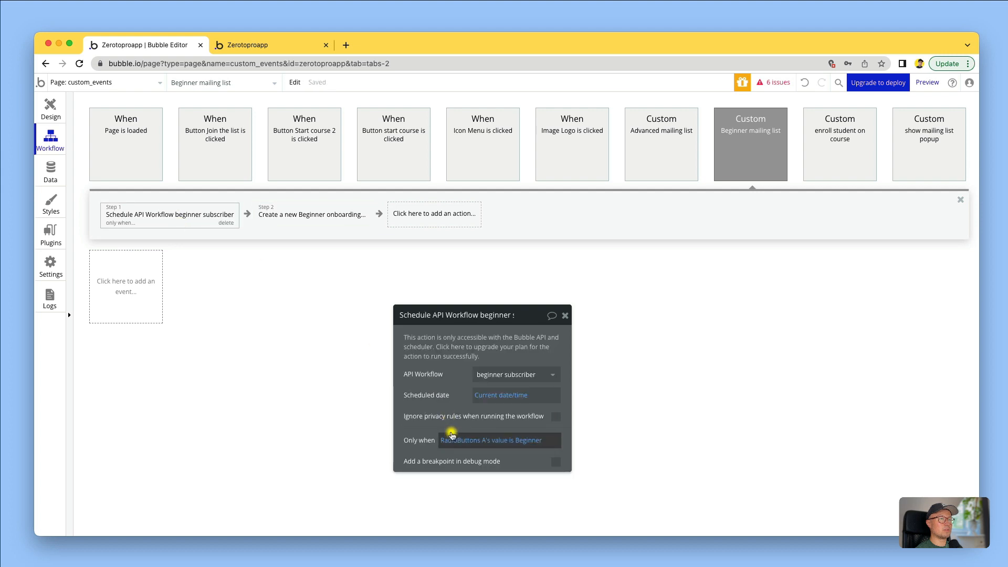
{"action": "left_click", "coordinate": [451, 435]}
{"action": "right_click", "coordinate": [460, 440]}
{"action": "left_click", "coordinate": [519, 440]}
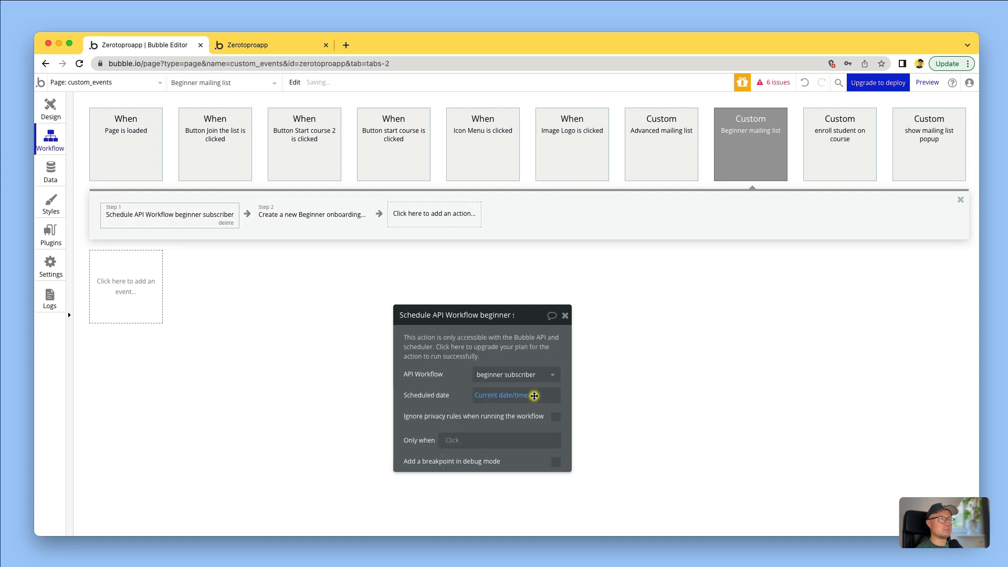
{"action": "left_click", "coordinate": [565, 315]}
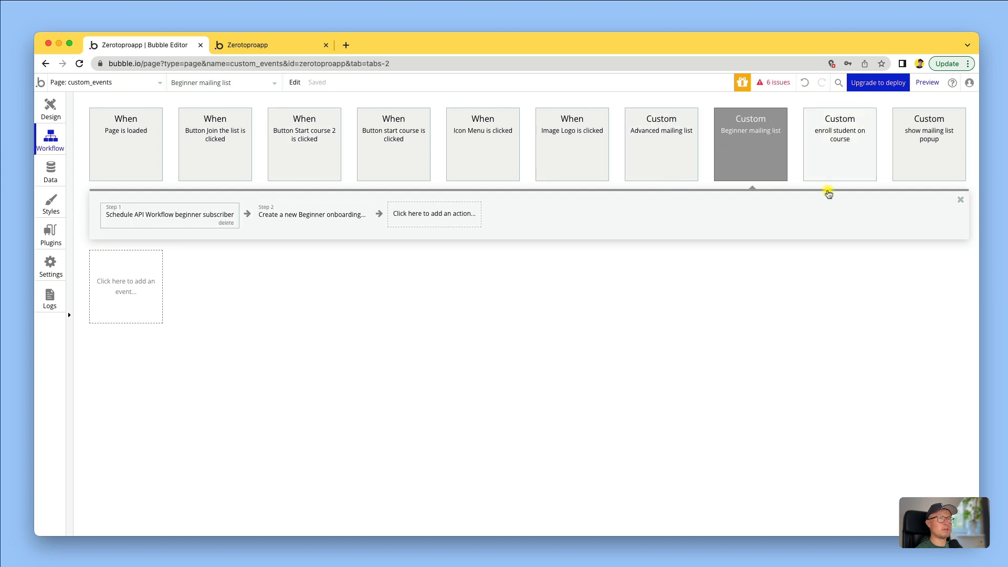
- Add a "Trigger a custom event" action for "Advanced mailing list" after the new Subscriber action in the "Button Join the list is clicked" workflow
{"action": "left_click", "coordinate": [212, 161]}
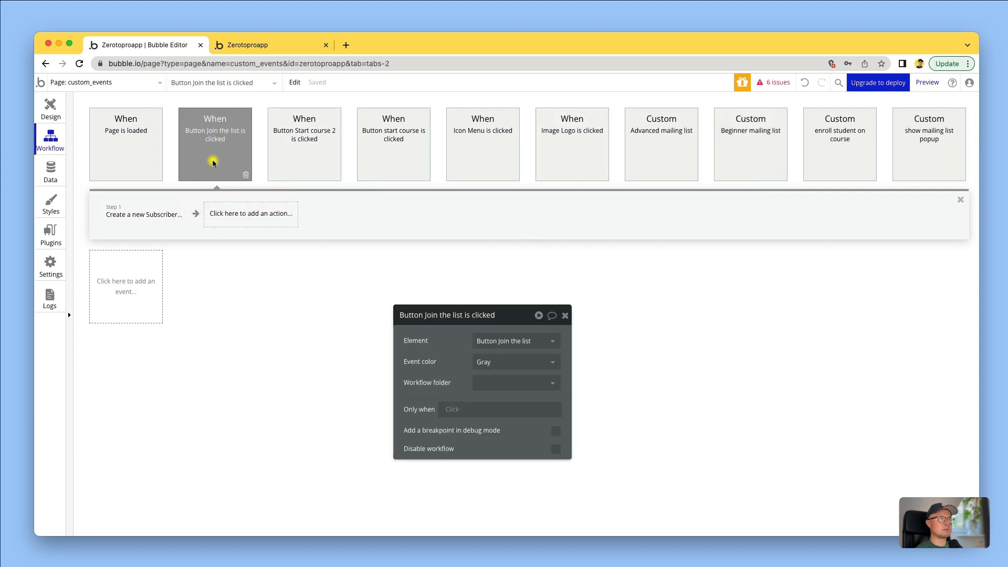
{"action": "left_click", "coordinate": [131, 214]}
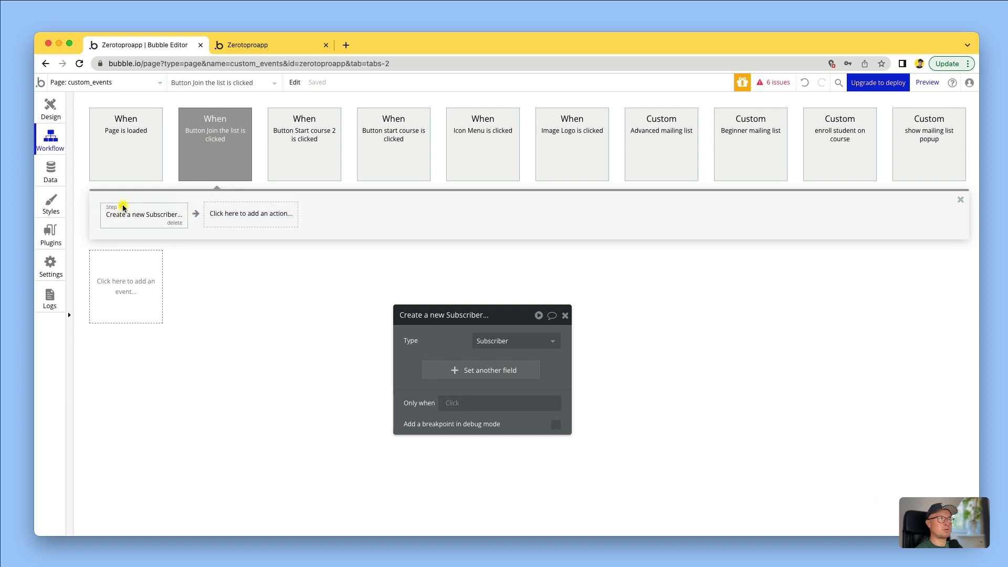
{"action": "left_click", "coordinate": [251, 216]}
{"action": "type", "text": "cust"}
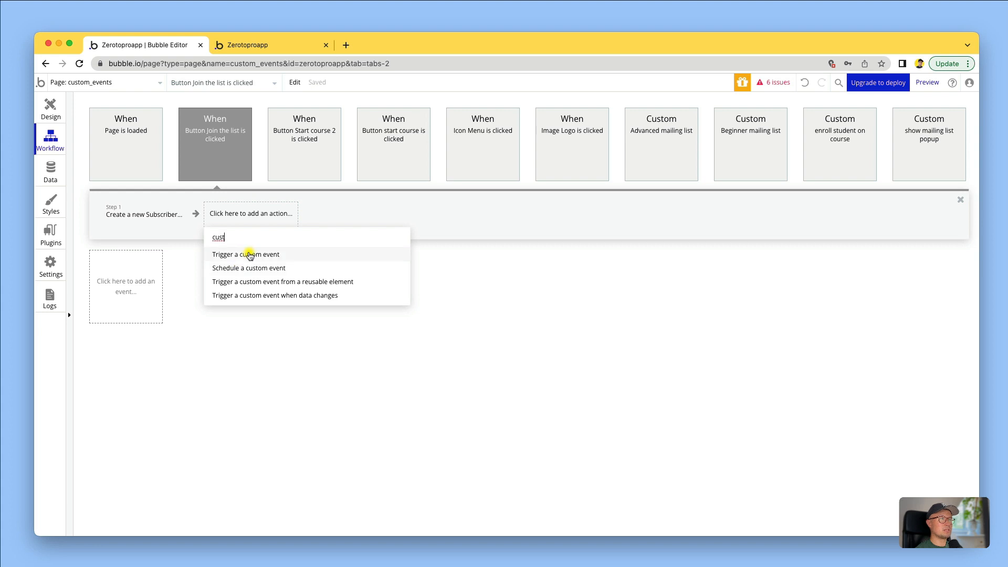
{"action": "left_click", "coordinate": [246, 254]}
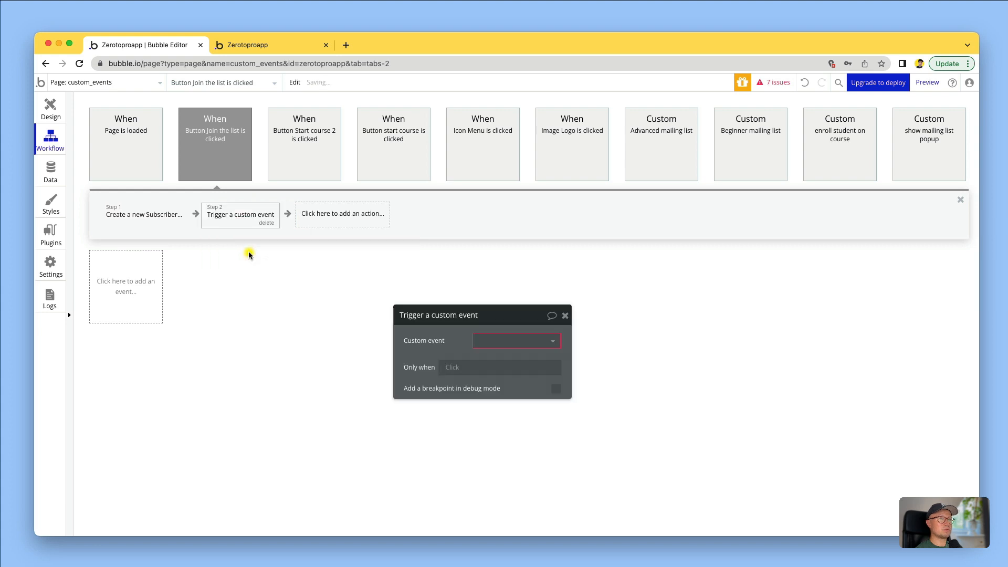
{"action": "left_click", "coordinate": [495, 341]}
{"action": "left_click", "coordinate": [505, 358]}
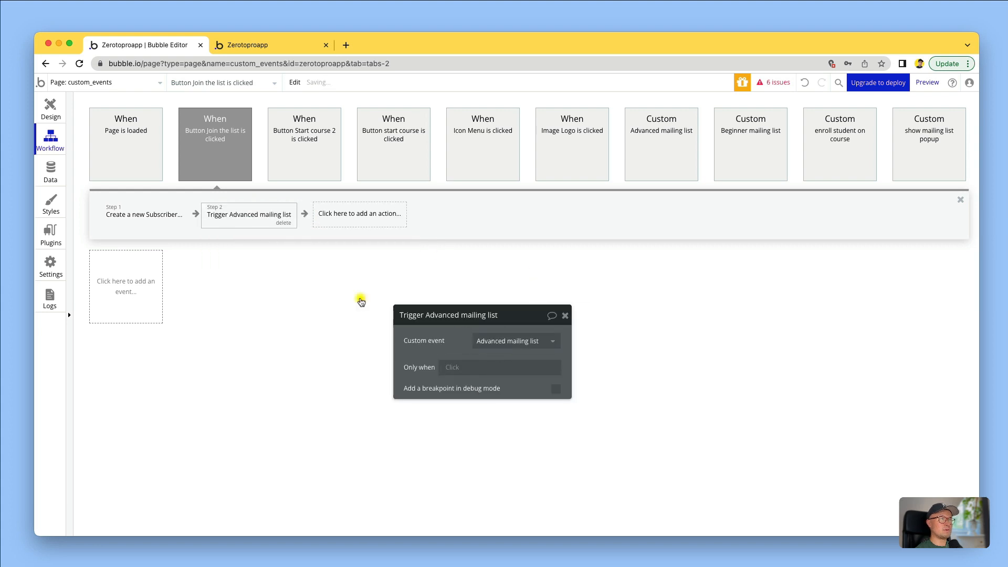
- Set the "Trigger Advanced mailing list" action to run only when RadioButtons A's value is Advanced
{"action": "left_click", "coordinate": [451, 367]}
{"action": "type", "text": "rad"}
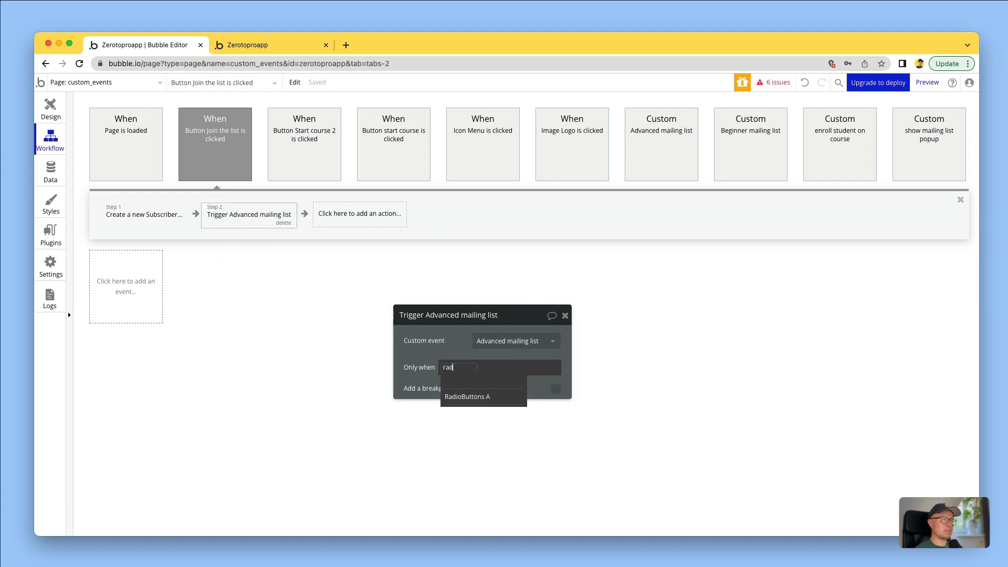
{"action": "left_click", "coordinate": [451, 396]}
{"action": "left_click", "coordinate": [514, 386]}
{"action": "left_click", "coordinate": [526, 386]}
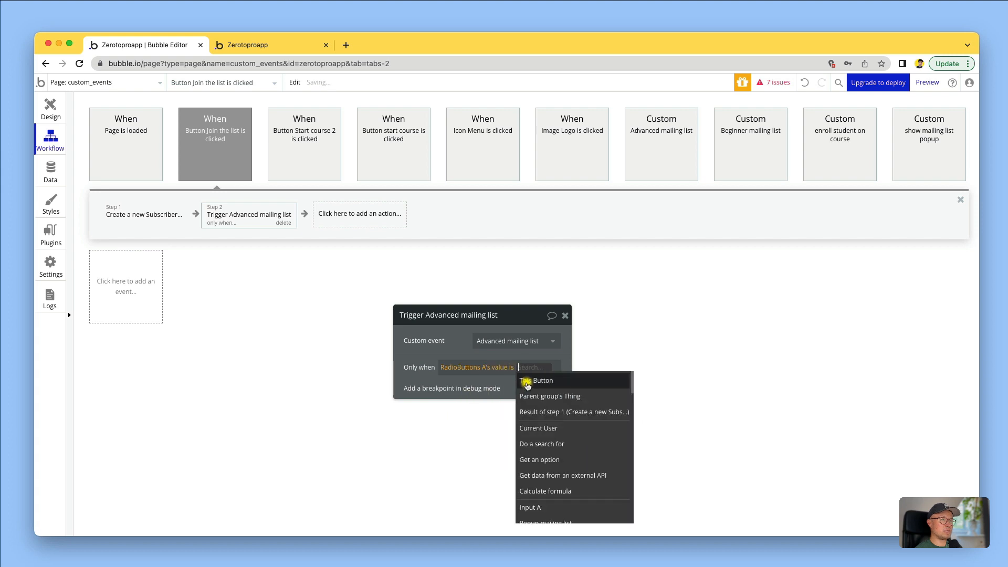
{"action": "type", "text": "Advanced"}
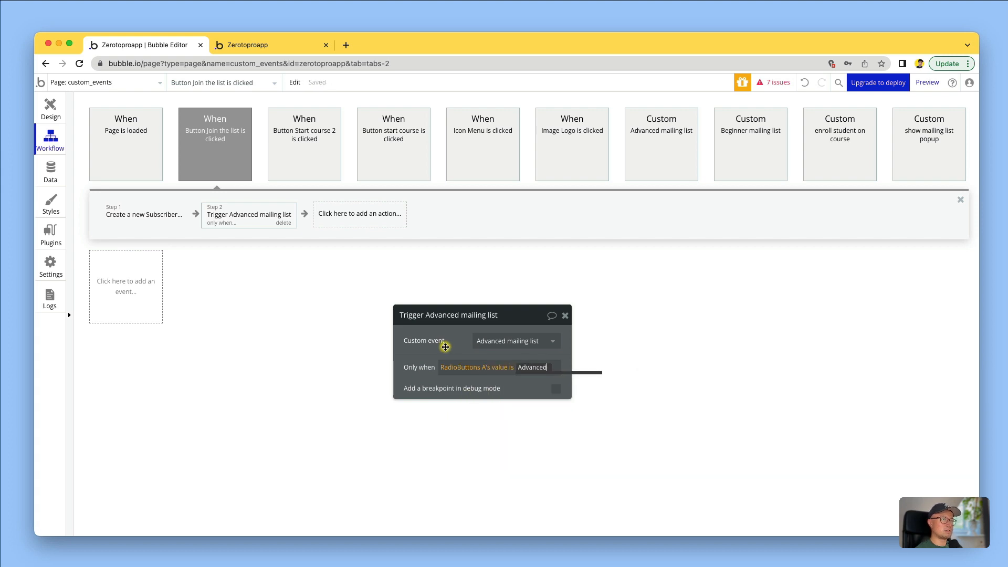
{"action": "left_click", "coordinate": [444, 344]}
- Duplicate the "Trigger Advanced mailing list" action at the end of the "Button Join the list is clicked" workflow
{"action": "right_click", "coordinate": [238, 221]}
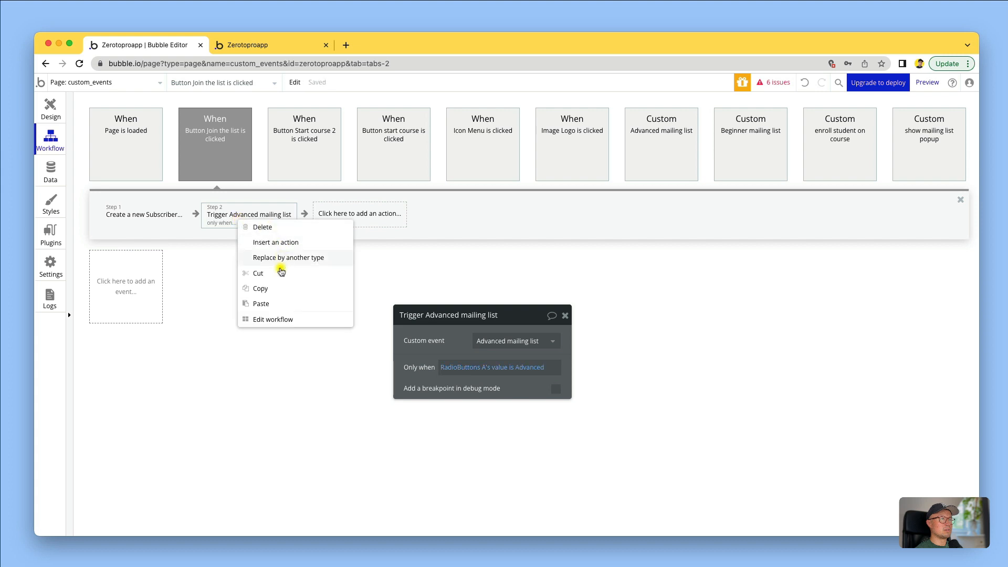
{"action": "left_click", "coordinate": [277, 289]}
{"action": "right_click", "coordinate": [346, 221]}
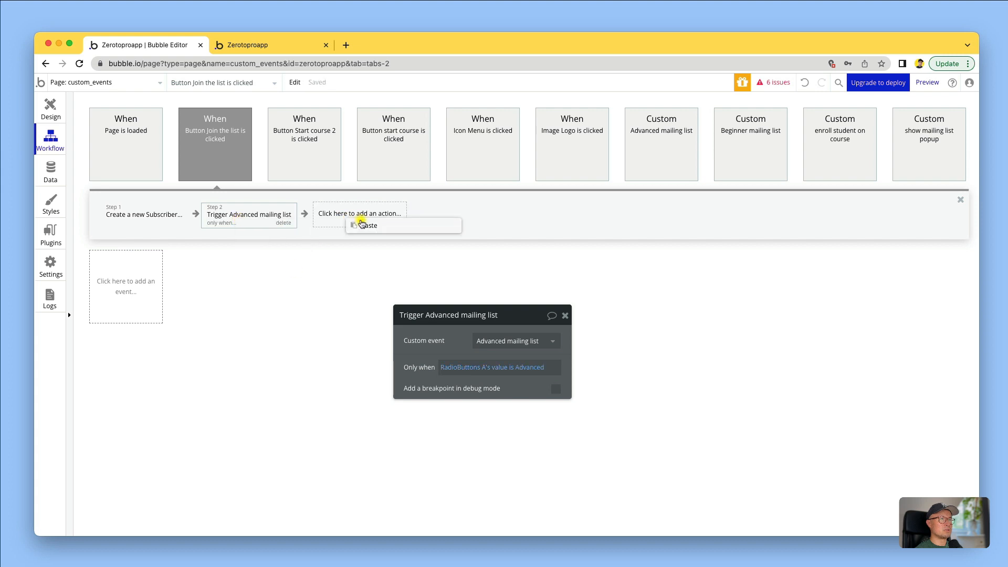
{"action": "left_click", "coordinate": [361, 230]}
- Set the duplicated action to trigger "Beginner mailing list" only when RadioButtons A's value is Beginner
{"action": "left_click", "coordinate": [491, 342]}
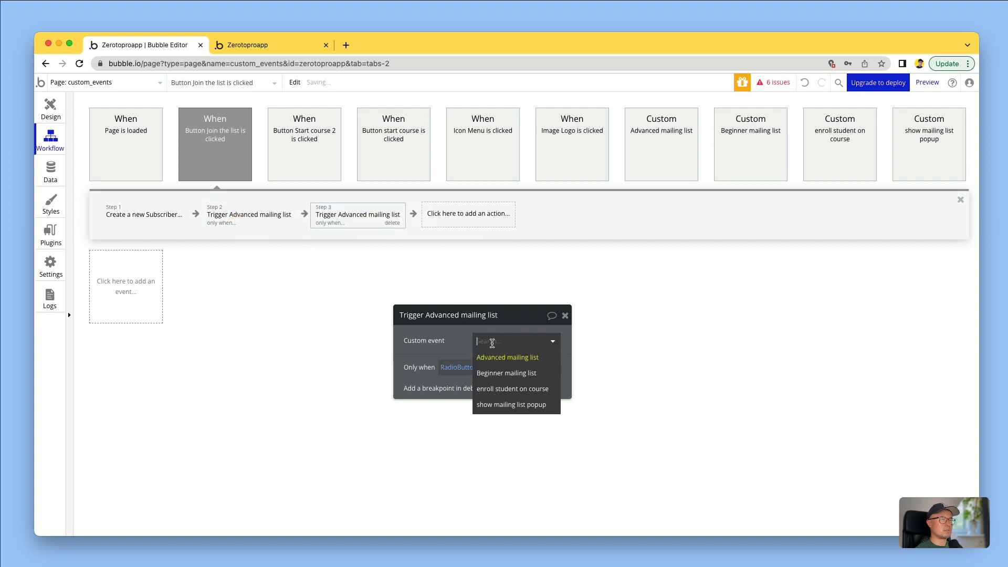
{"action": "left_click", "coordinate": [505, 372]}
{"action": "left_click", "coordinate": [531, 367]}
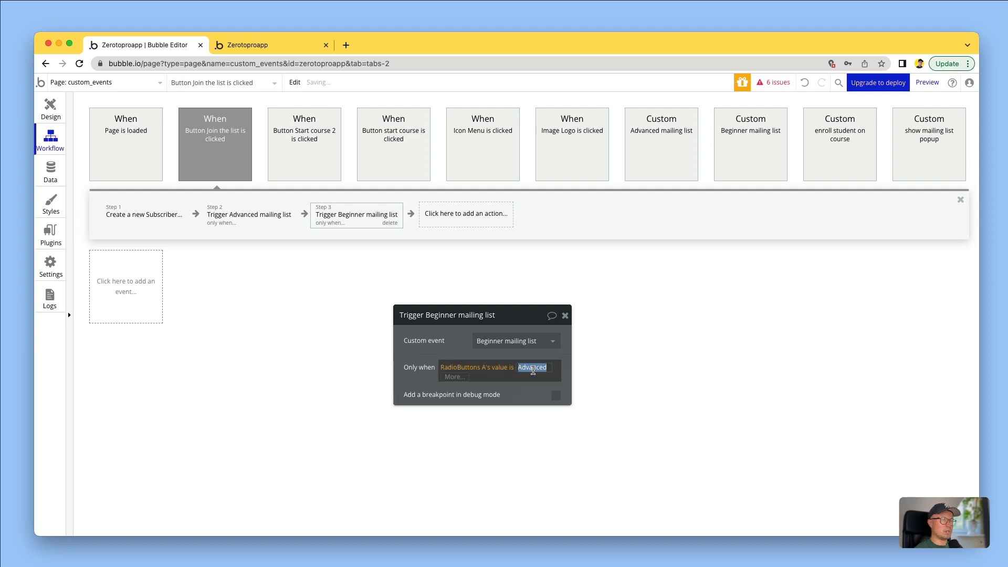
{"action": "type", "text": "Beginner"}
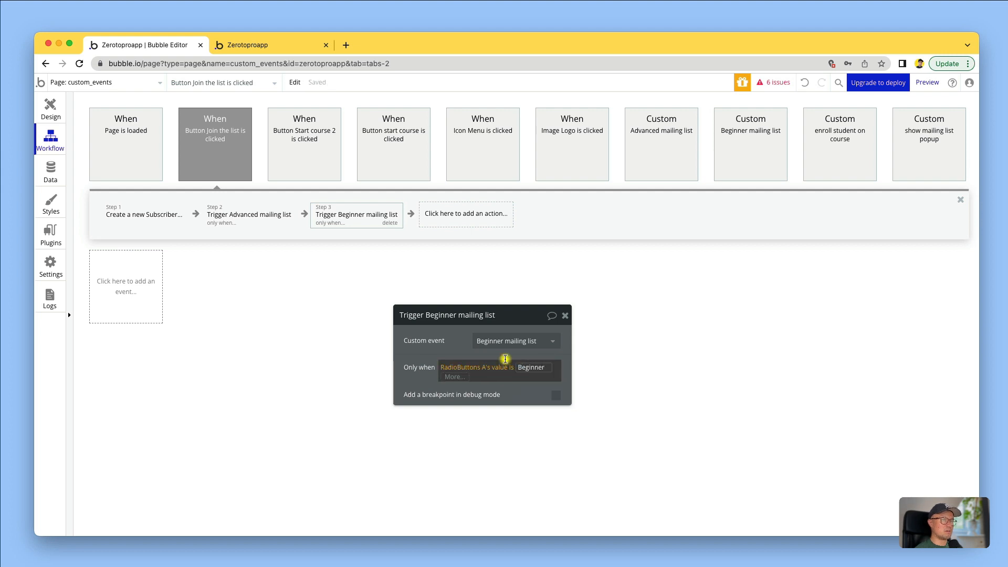
- Review both conditional triggers in the "Button Join the list is clicked" workflow and the actions inside the Advanced and Beginner mailing list custom events
{"action": "left_click", "coordinate": [458, 344]}
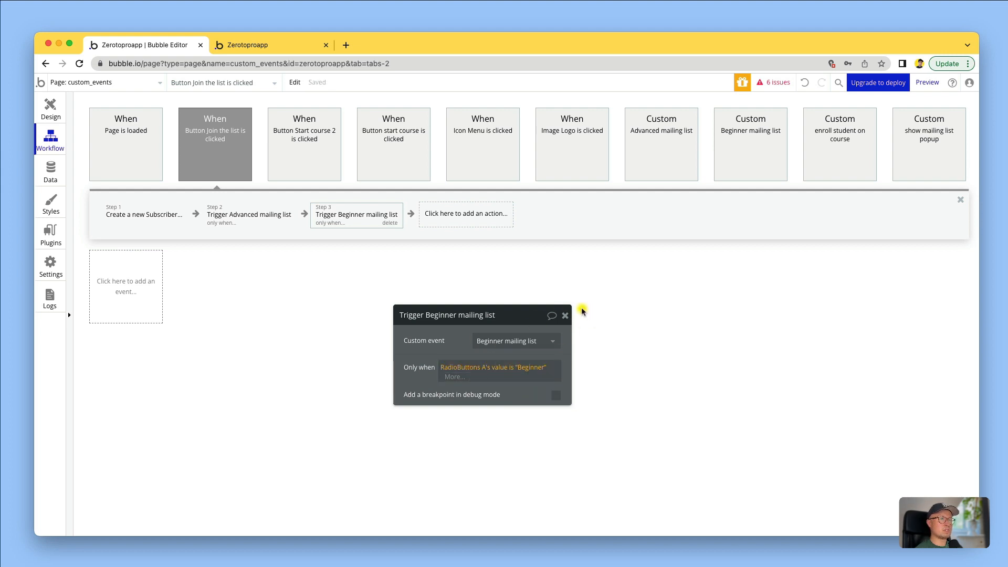
{"action": "left_click", "coordinate": [566, 315]}
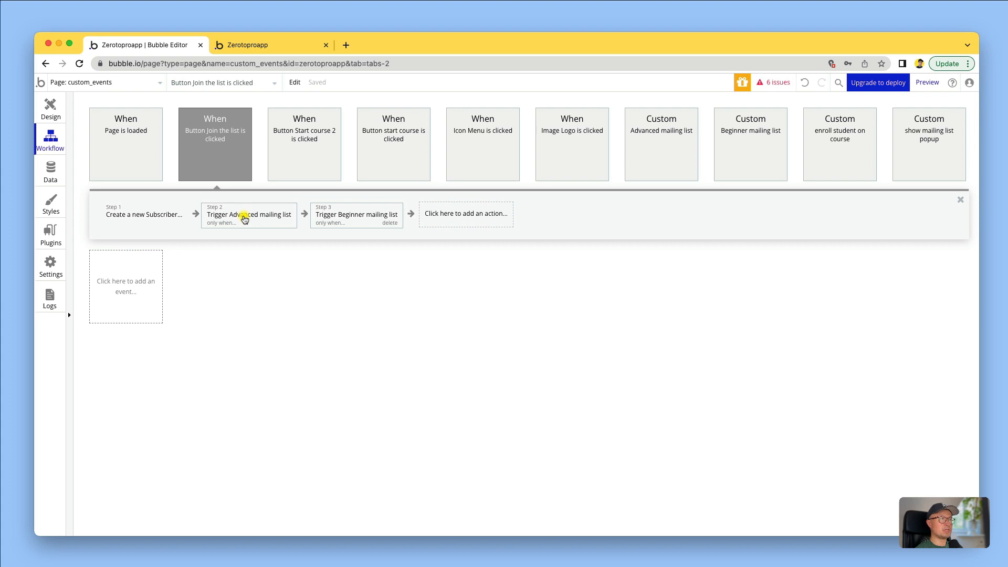
{"action": "left_click", "coordinate": [244, 218]}
{"action": "left_click", "coordinate": [353, 213]}
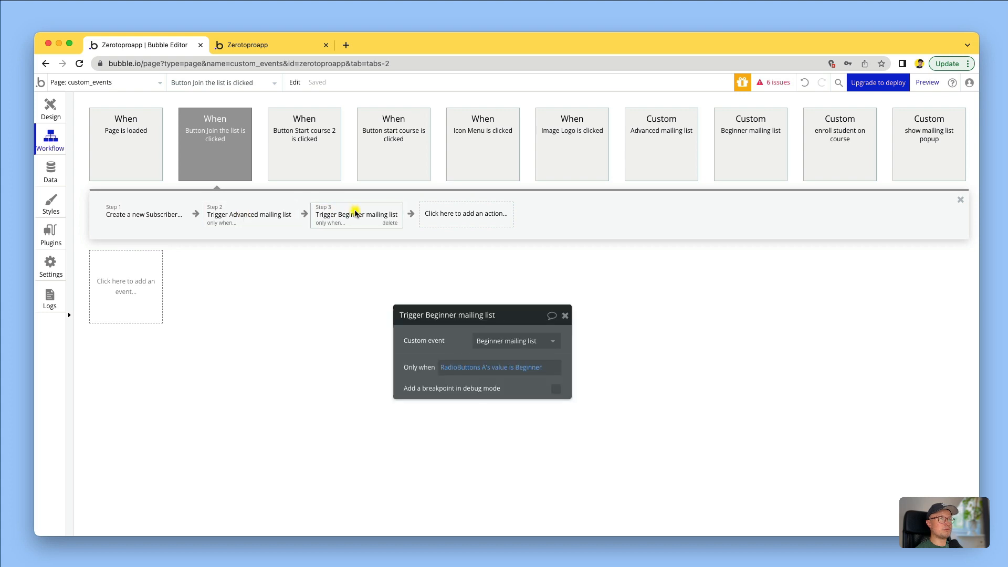
{"action": "left_click", "coordinate": [677, 147]}
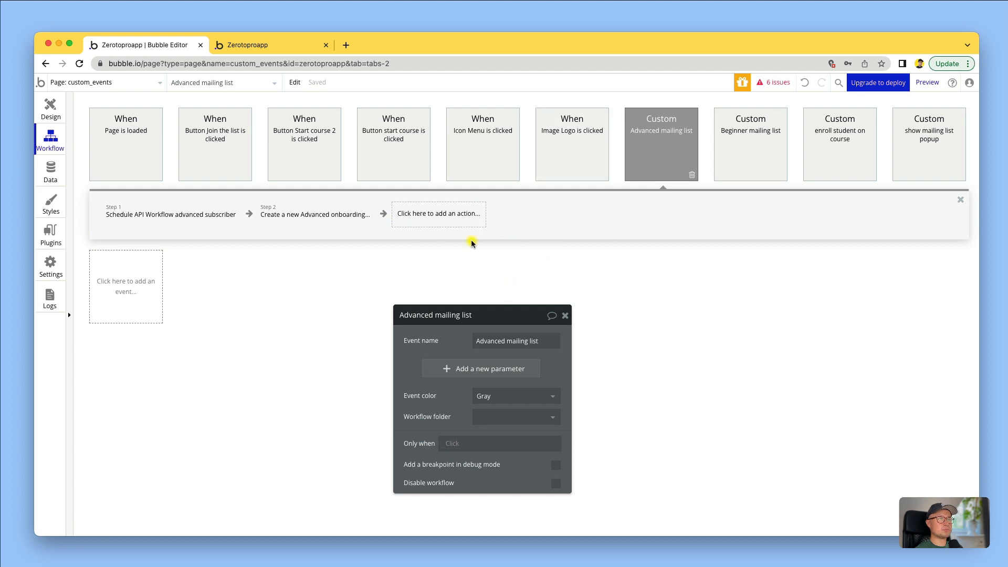
{"action": "left_click", "coordinate": [735, 145]}
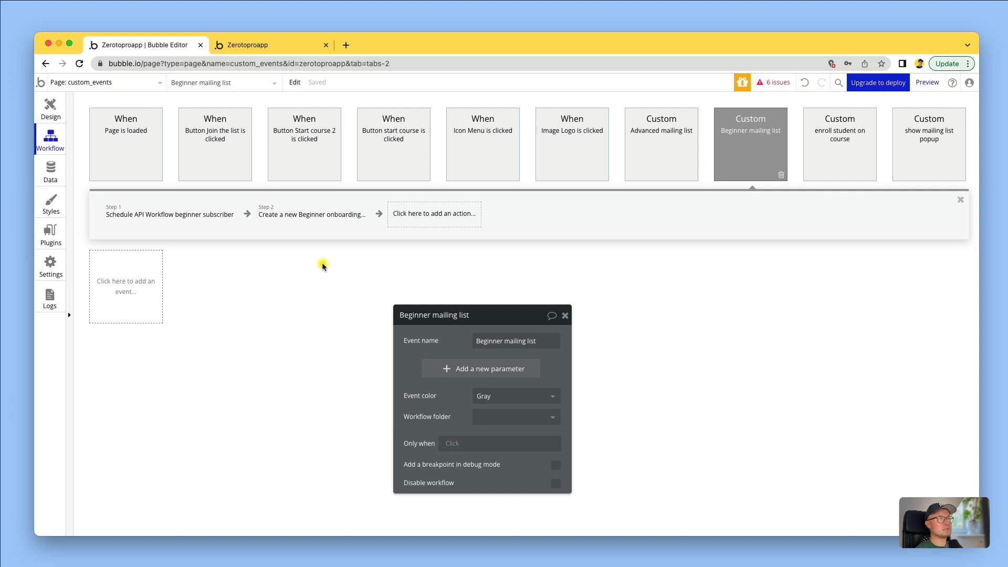
- Open the header reusable element from the custom_events page and inspect the Show action in its Sign up button's workflow
{"action": "left_click", "coordinate": [286, 45]}
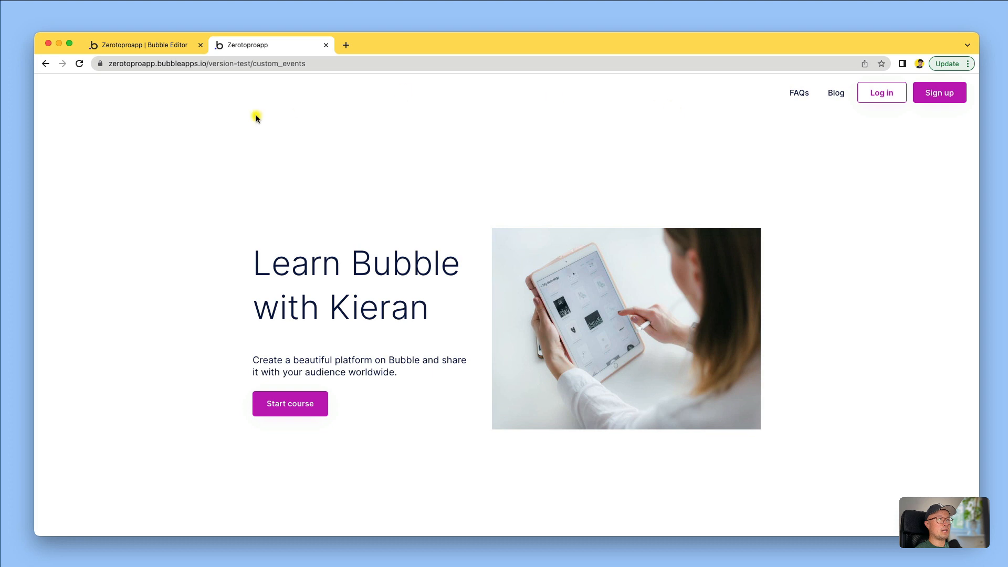
{"action": "left_click", "coordinate": [111, 45]}
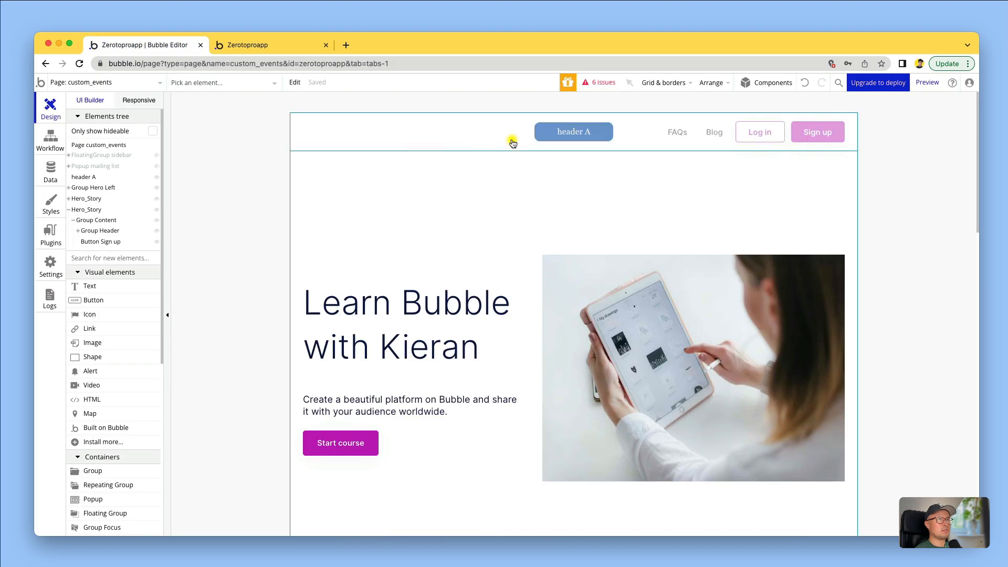
{"action": "left_click", "coordinate": [514, 139]}
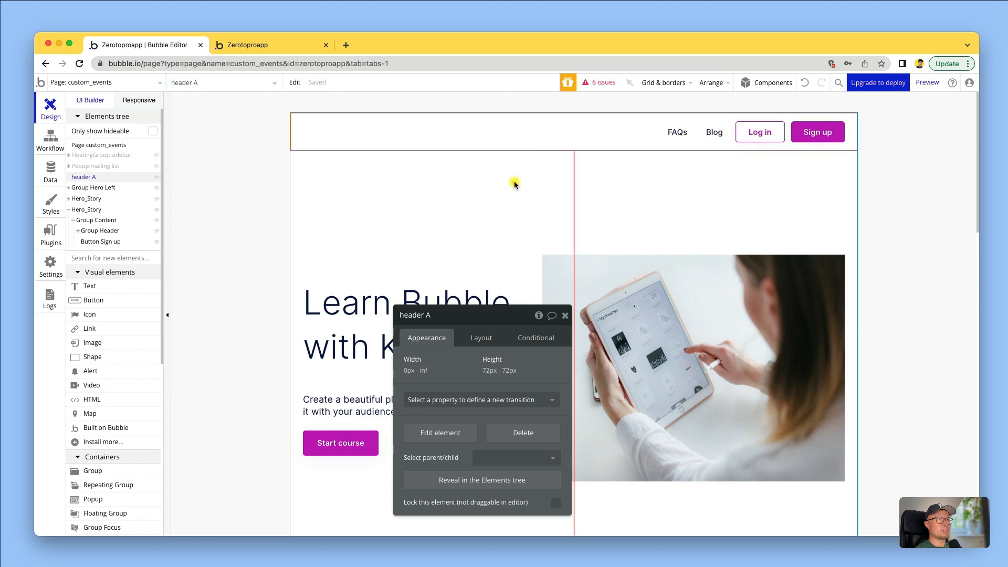
{"action": "left_click", "coordinate": [436, 435]}
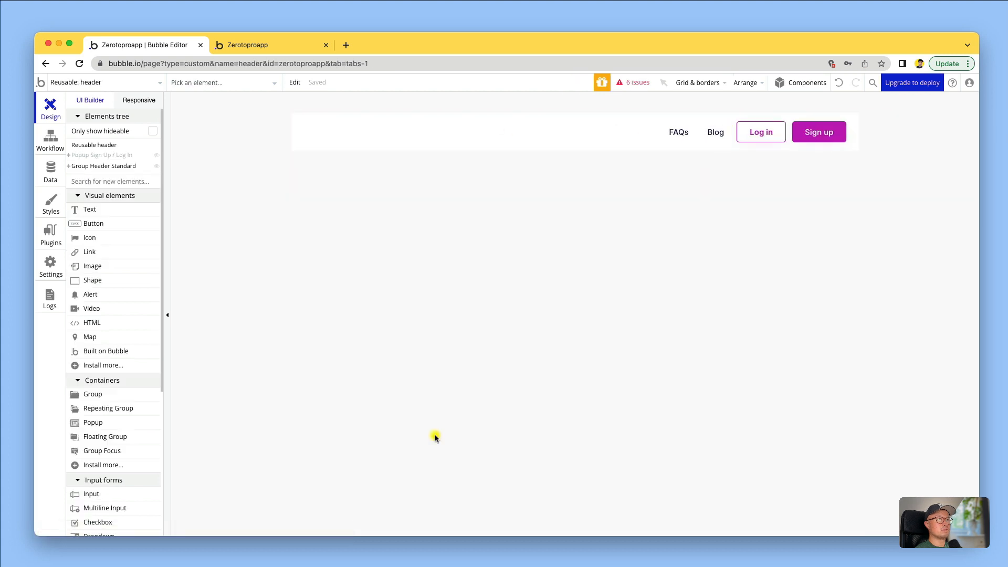
{"action": "left_click", "coordinate": [270, 426]}
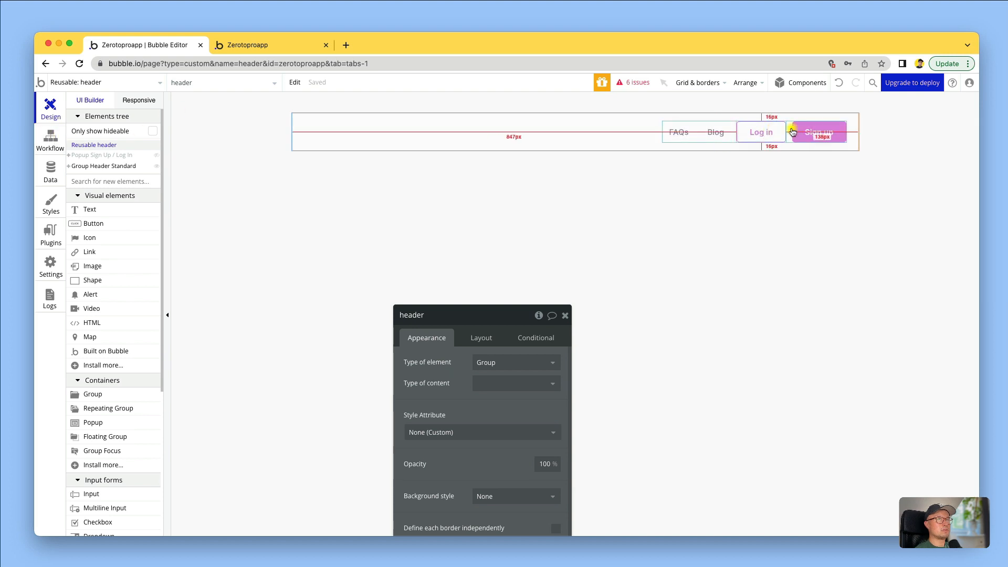
{"action": "left_click", "coordinate": [817, 132]}
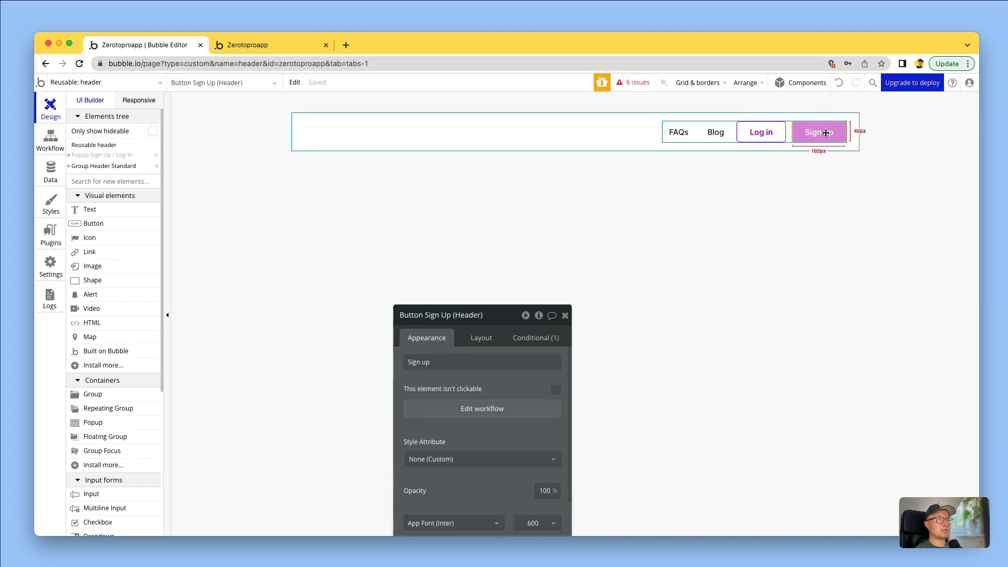
{"action": "left_click", "coordinate": [474, 409]}
{"action": "left_click", "coordinate": [127, 223]}
{"action": "mouse_move", "coordinate": [127, 222]}
{"action": "left_mouse_down"}
{"action": "mouse_move", "coordinate": [166, 212]}
{"action": "mouse_move", "coordinate": [154, 215]}
{"action": "left_mouse_up"}
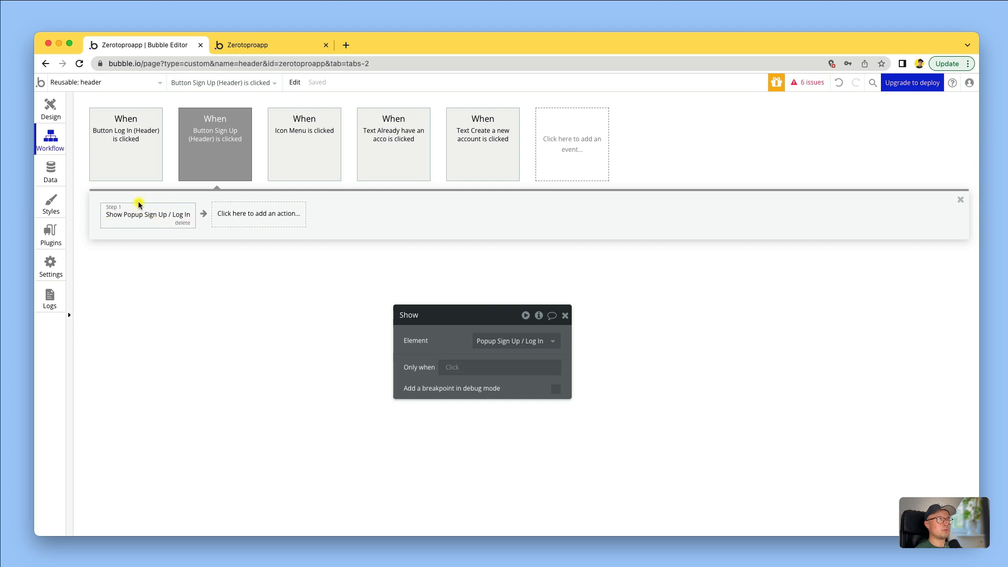
- In the app preview, test the header's Sign up popup, dismiss it, and examine the "No account? Join us!" section
{"action": "left_click", "coordinate": [241, 50]}
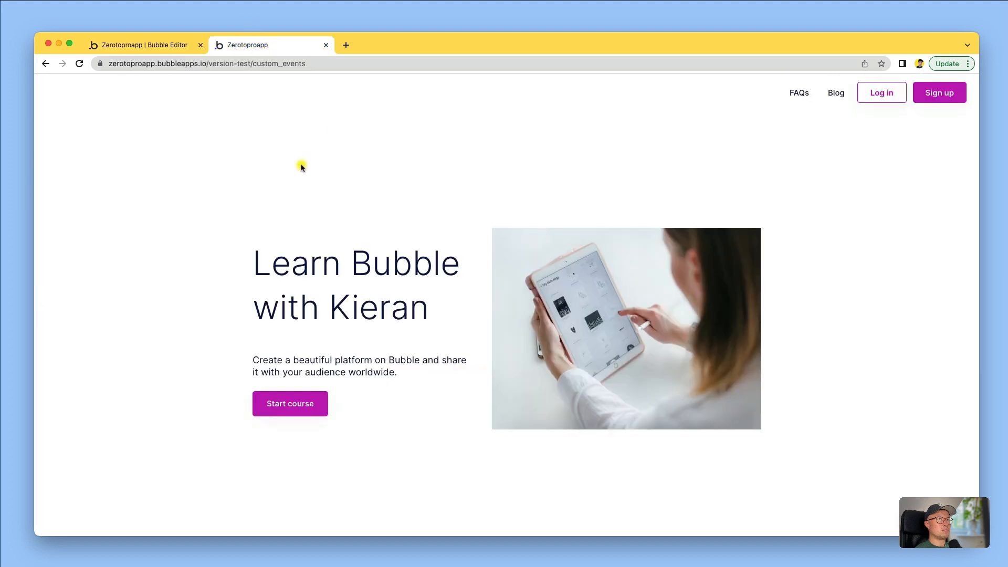
{"action": "left_click", "coordinate": [923, 95]}
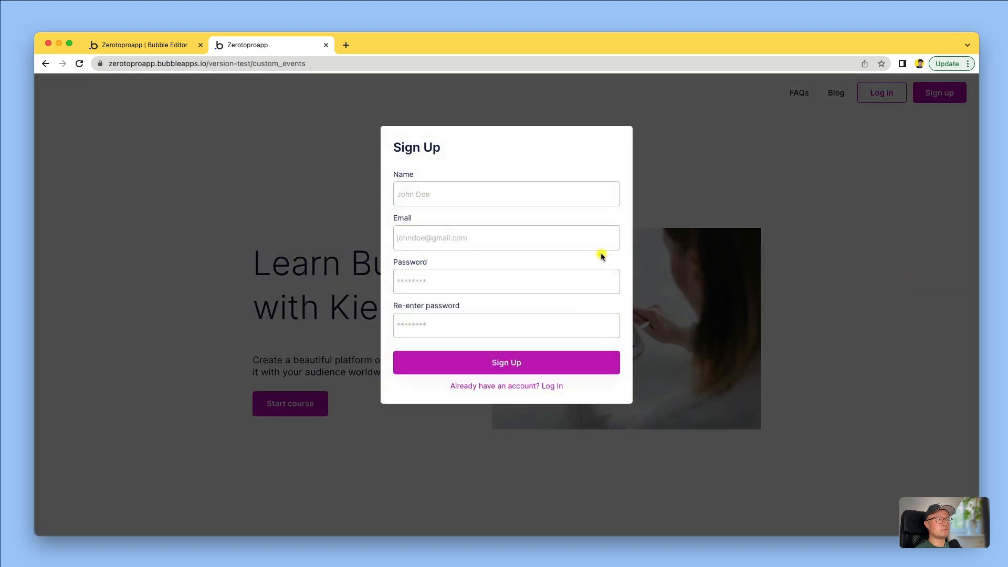
{"action": "left_click", "coordinate": [819, 192]}
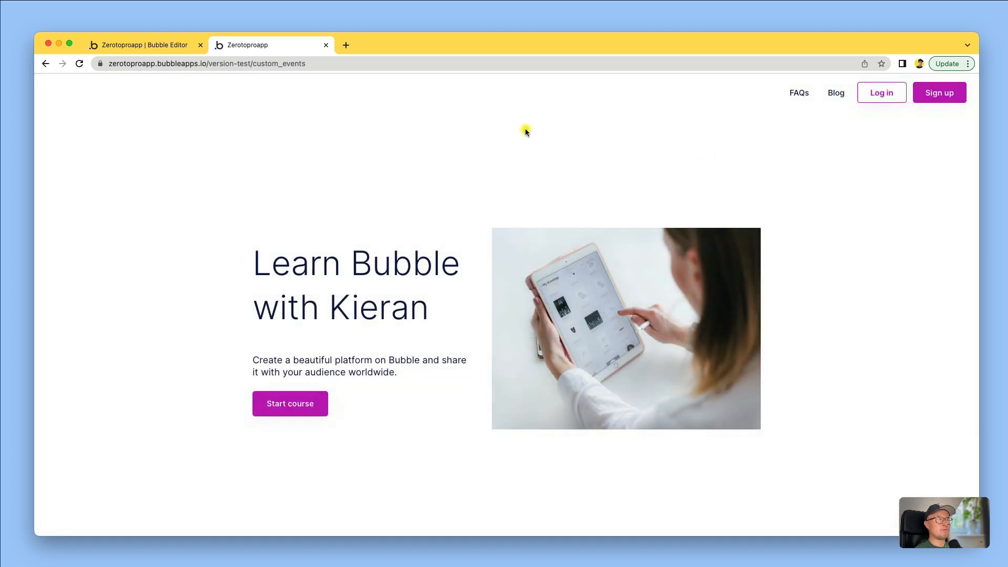
{"action": "scroll", "coordinate": [415, 168], "scroll_direction": "down", "scroll_amount": 15}
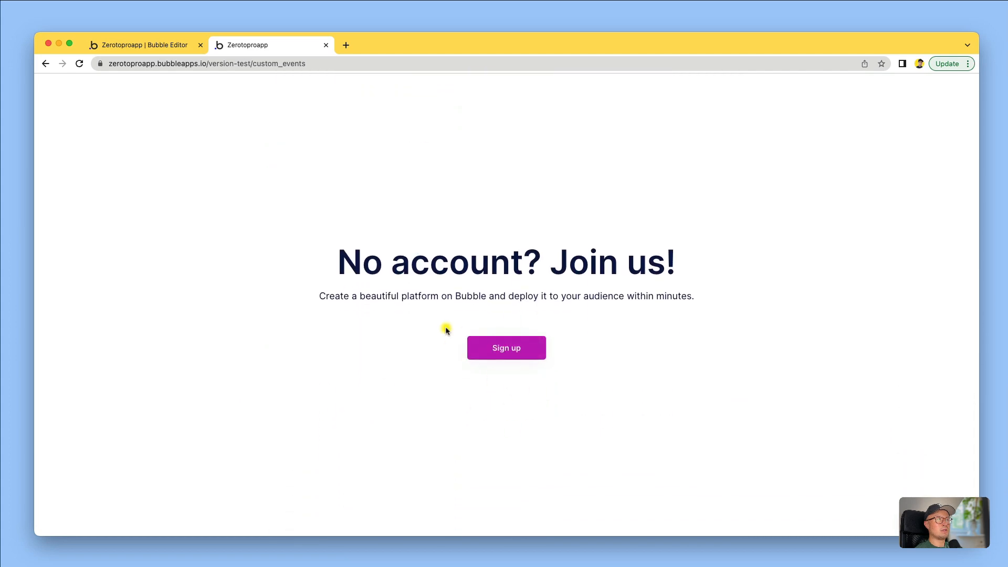
{"action": "scroll", "coordinate": [379, 179], "scroll_direction": "up", "scroll_amount": 15}
{"action": "left_click", "coordinate": [151, 43]}
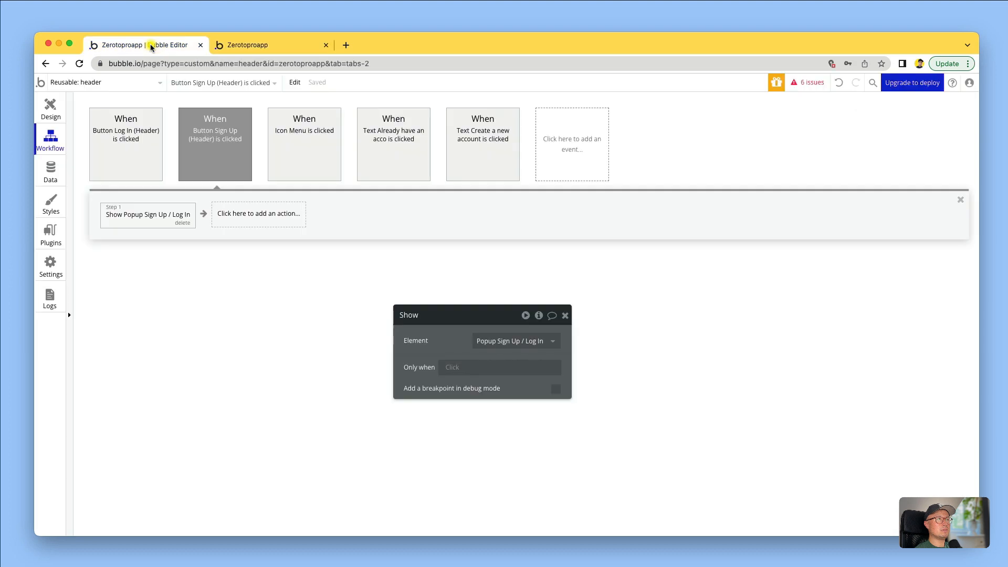
- Return to the custom_events page's design and look over its sections
{"action": "mouse_move", "coordinate": [238, 146]}
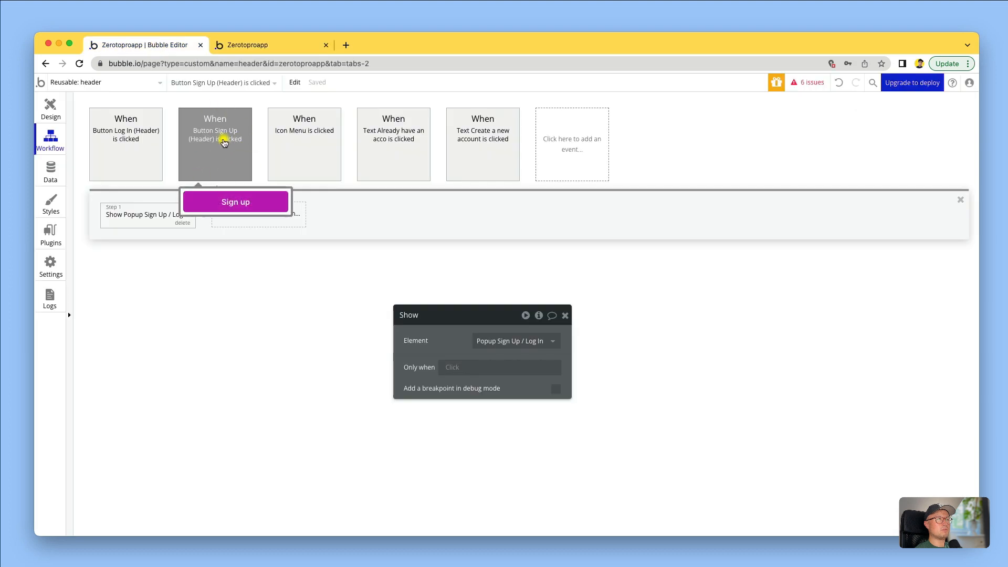
{"action": "left_click", "coordinate": [140, 84]}
{"action": "left_click", "coordinate": [139, 87]}
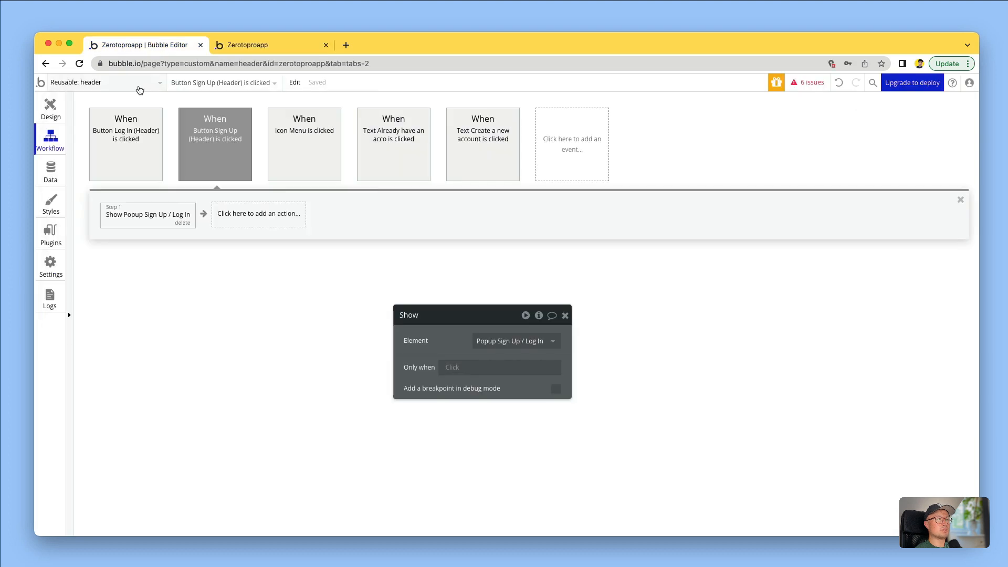
{"action": "mouse_move", "coordinate": [208, 123]}
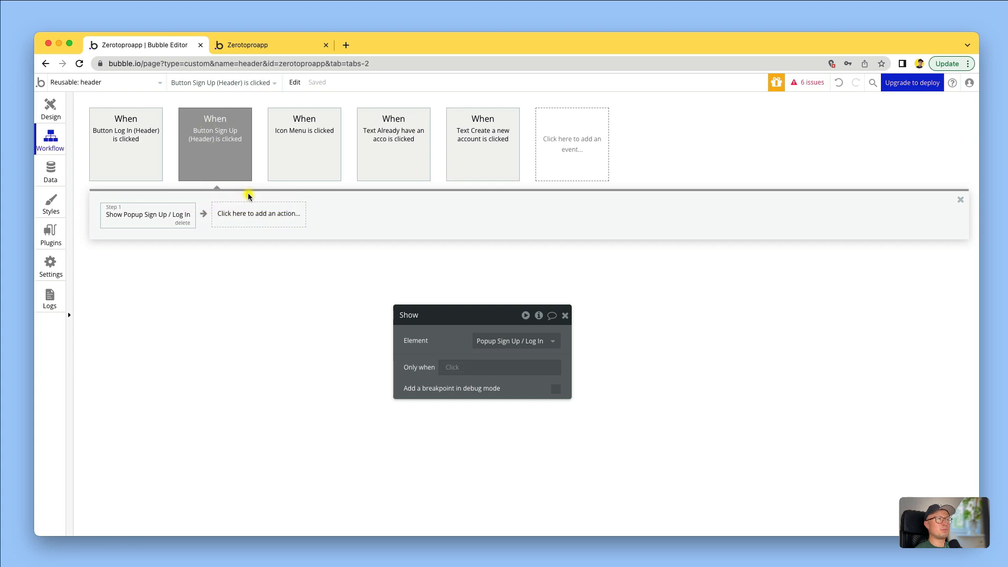
{"action": "left_click", "coordinate": [127, 82]}
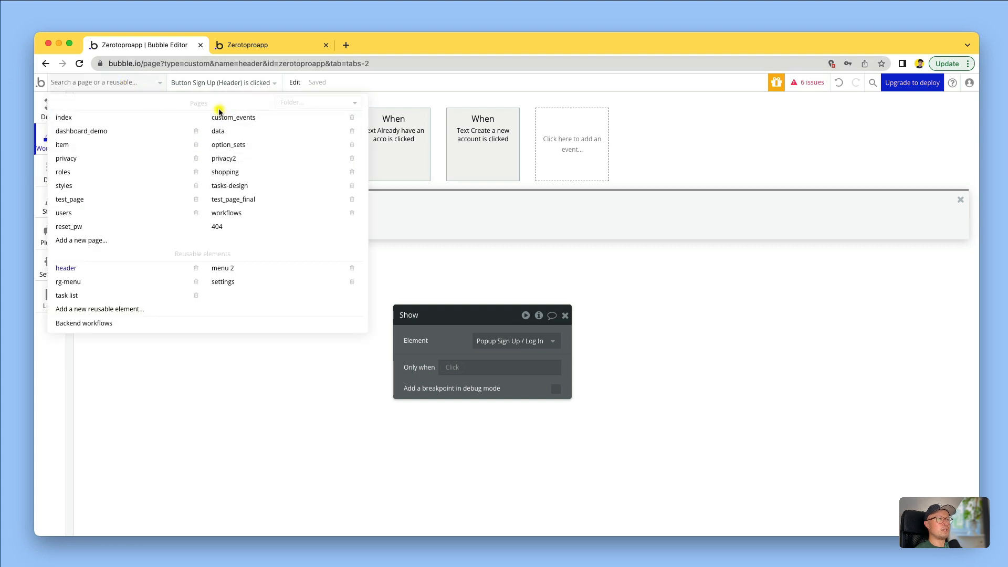
{"action": "left_click", "coordinate": [233, 117]}
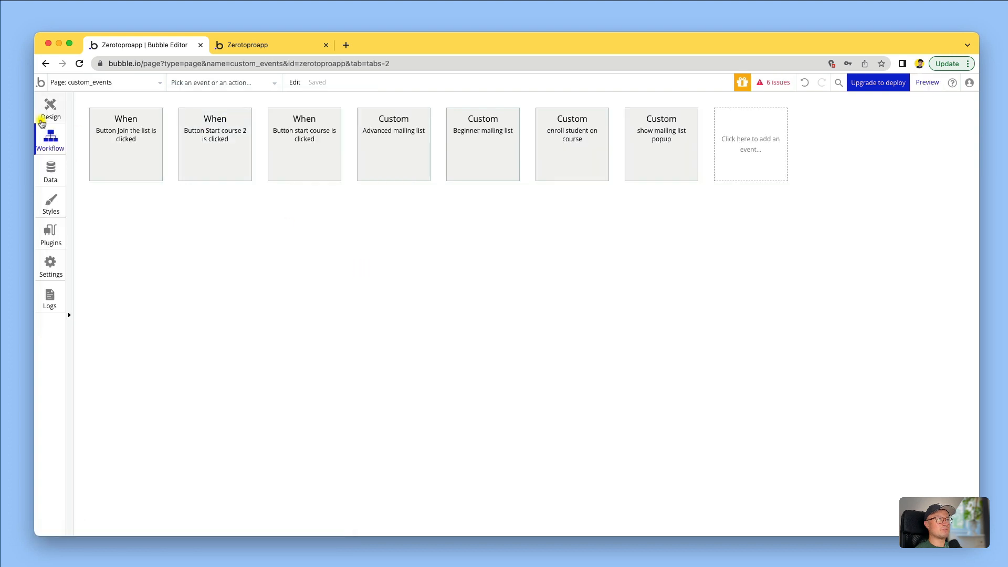
{"action": "left_click", "coordinate": [52, 106]}
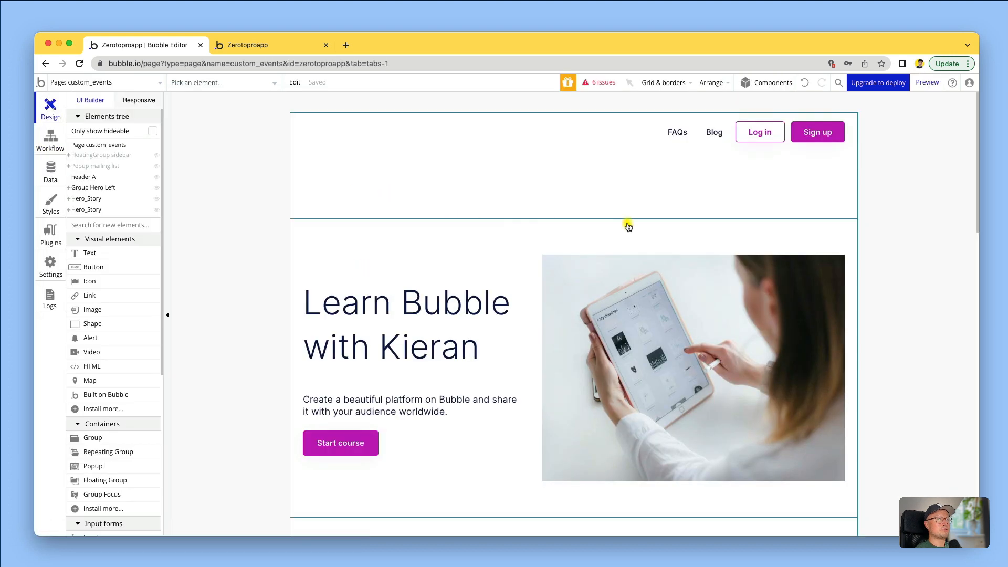
{"action": "scroll", "coordinate": [628, 225], "scroll_direction": "down", "scroll_amount": 5}
{"action": "scroll", "coordinate": [580, 338], "scroll_direction": "up", "scroll_amount": 10}
- Create a custom event named "show signup popup" in the header reusable element's workflows
{"action": "double_click", "coordinate": [519, 138]}
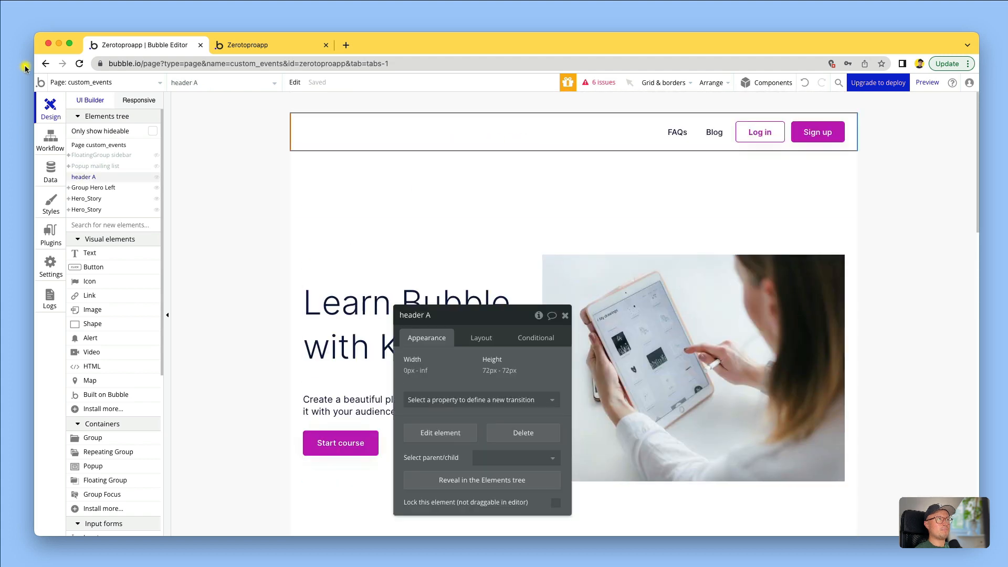
{"action": "left_click", "coordinate": [440, 432]}
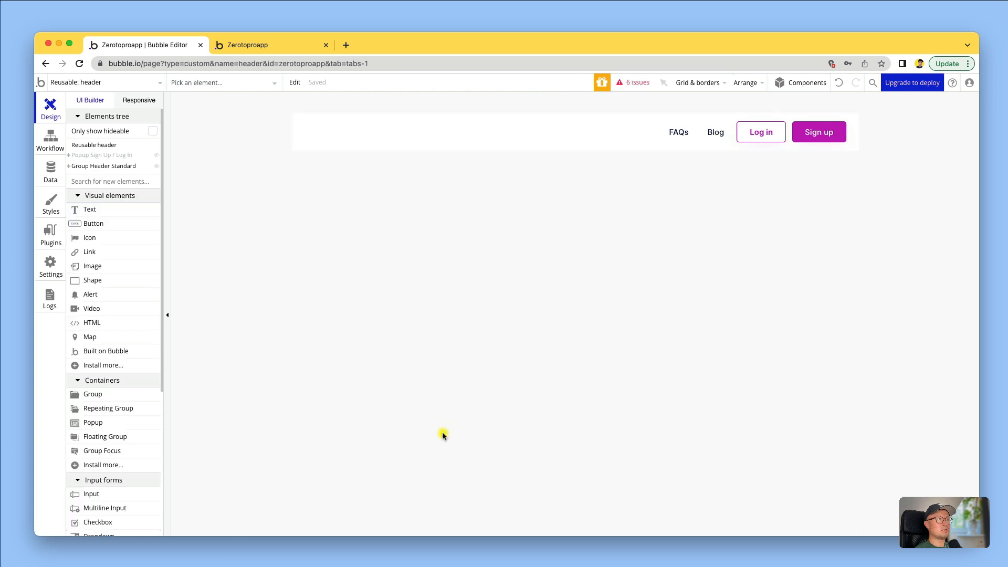
{"action": "left_click", "coordinate": [46, 139]}
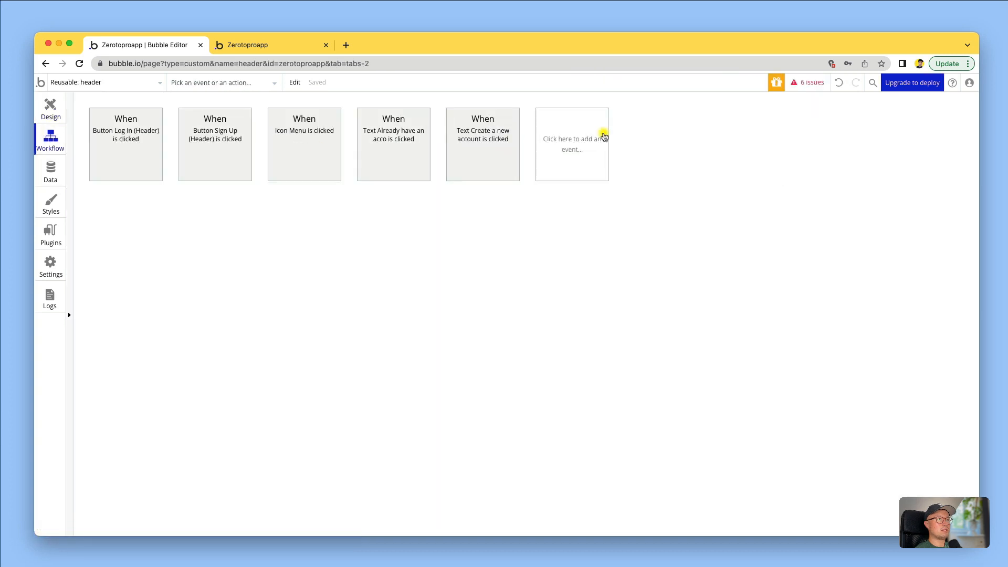
{"action": "left_click", "coordinate": [581, 146]}
{"action": "mouse_move", "coordinate": [571, 253]}
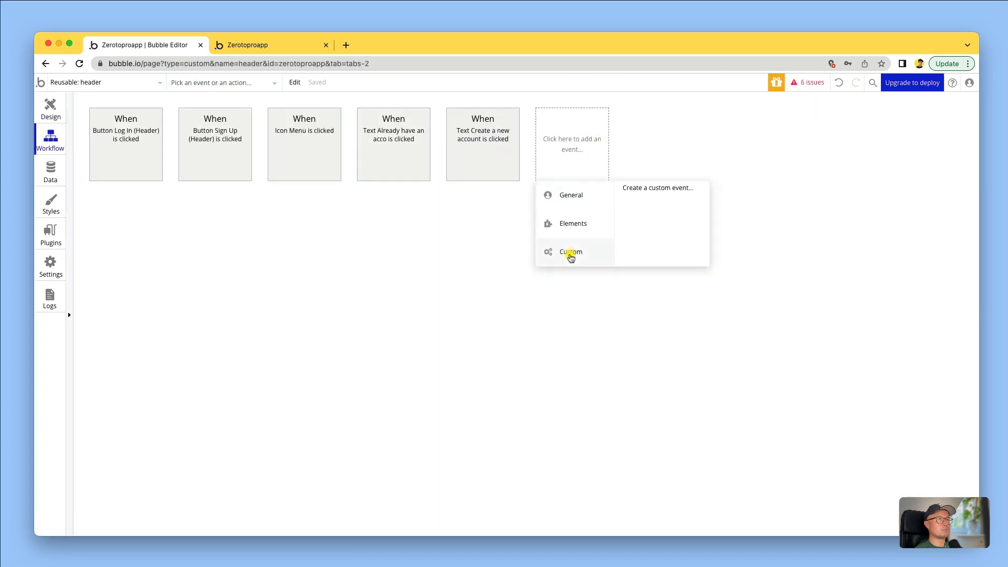
{"action": "left_click", "coordinate": [649, 189]}
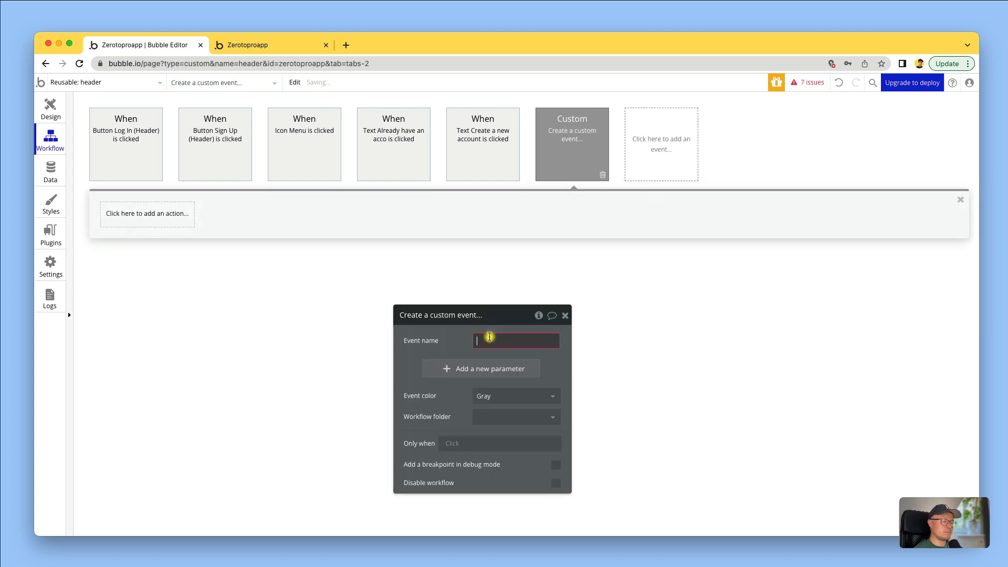
{"action": "type", "text": "show signup"}
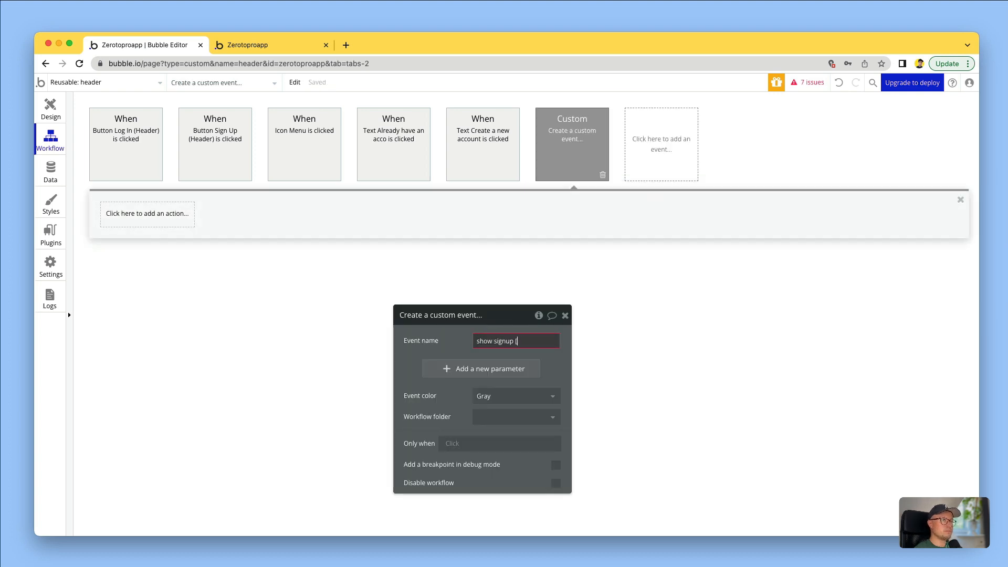
{"action": "type", "text": " popup"}
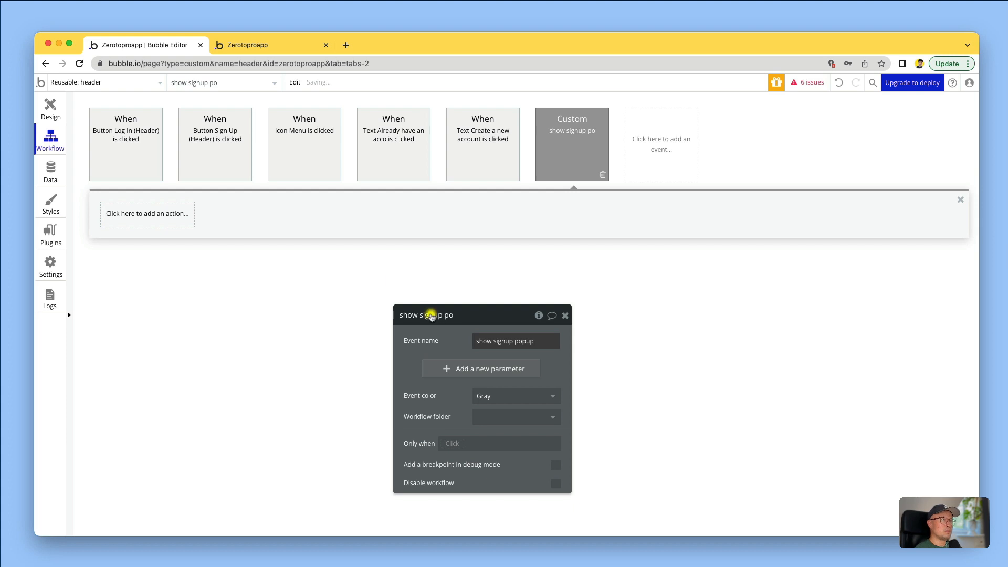
{"action": "left_click", "coordinate": [333, 265]}
- Move the "Show Popup Sign Up / Log In" action from the "Button Sign Up (Header) is clicked" workflow into the "show signup popup" custom event
{"action": "left_click", "coordinate": [186, 147]}
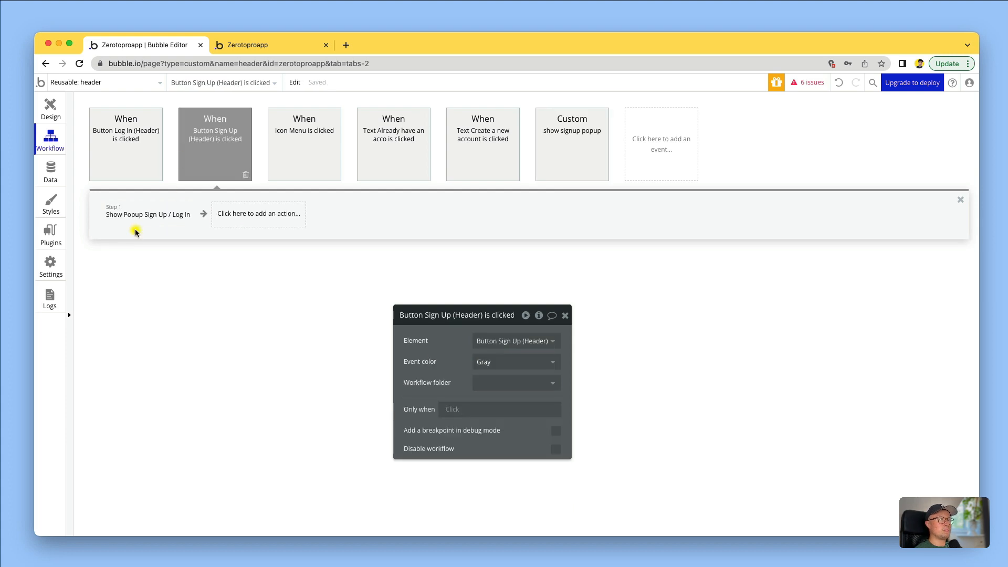
{"action": "right_click", "coordinate": [149, 221]}
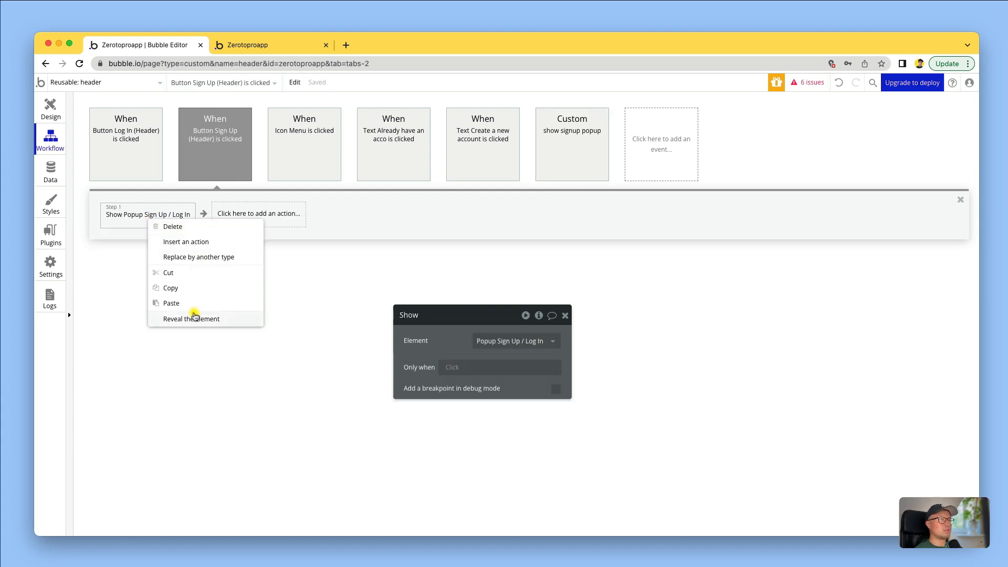
{"action": "left_click", "coordinate": [160, 270]}
{"action": "left_click", "coordinate": [547, 162]}
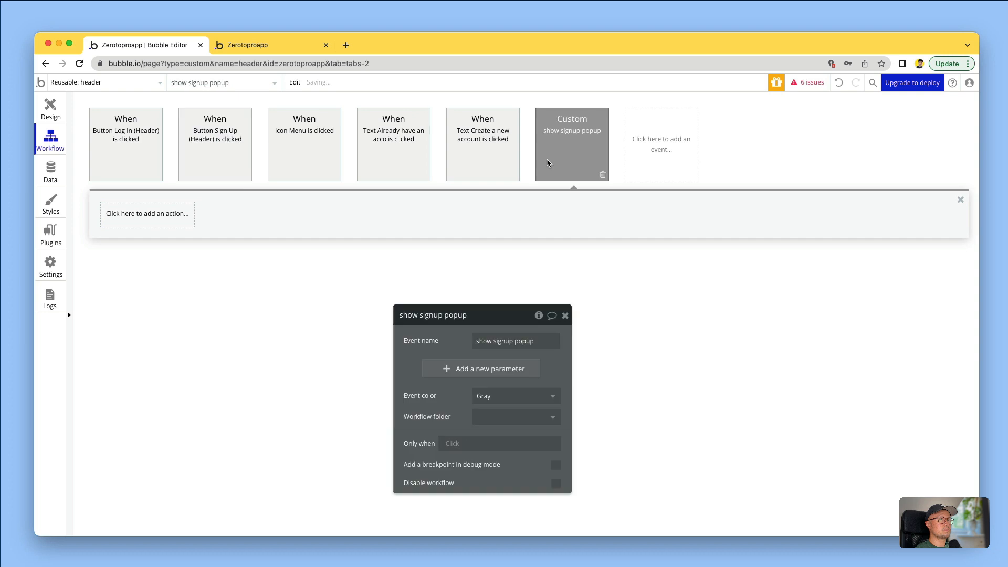
{"action": "right_click", "coordinate": [164, 216]}
{"action": "left_click", "coordinate": [185, 222]}
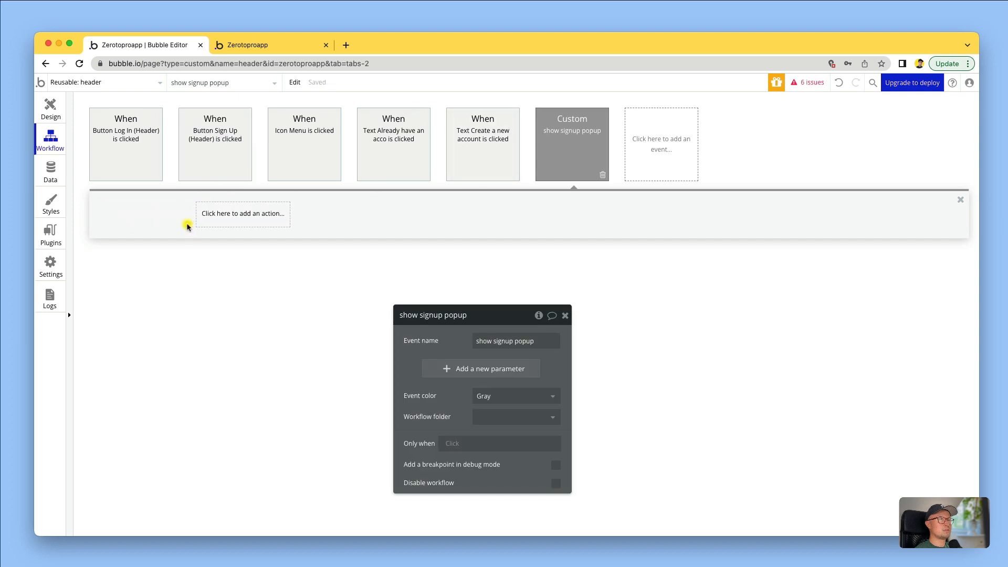
- Add an action that triggers the "show signup popup" custom event to the "Button Sign Up (Header) is clicked" workflow
{"action": "left_click", "coordinate": [199, 142]}
{"action": "left_click", "coordinate": [140, 211]}
{"action": "type", "text": "sho"}
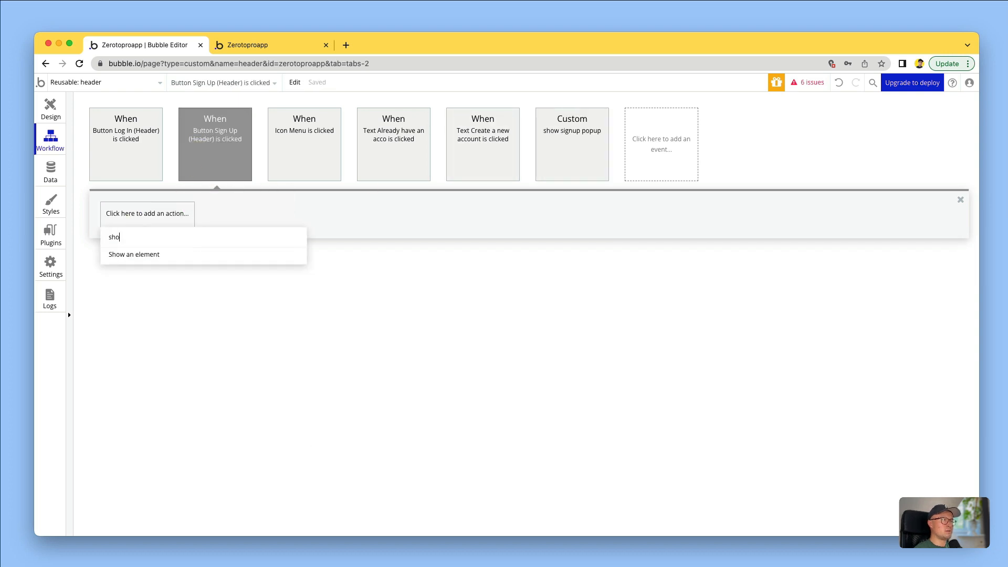
{"action": "key", "text": "BackSpace"}
{"action": "key", "text": "BackSpace"}
{"action": "key", "text": "BackSpace"}
{"action": "type", "text": "trig"}
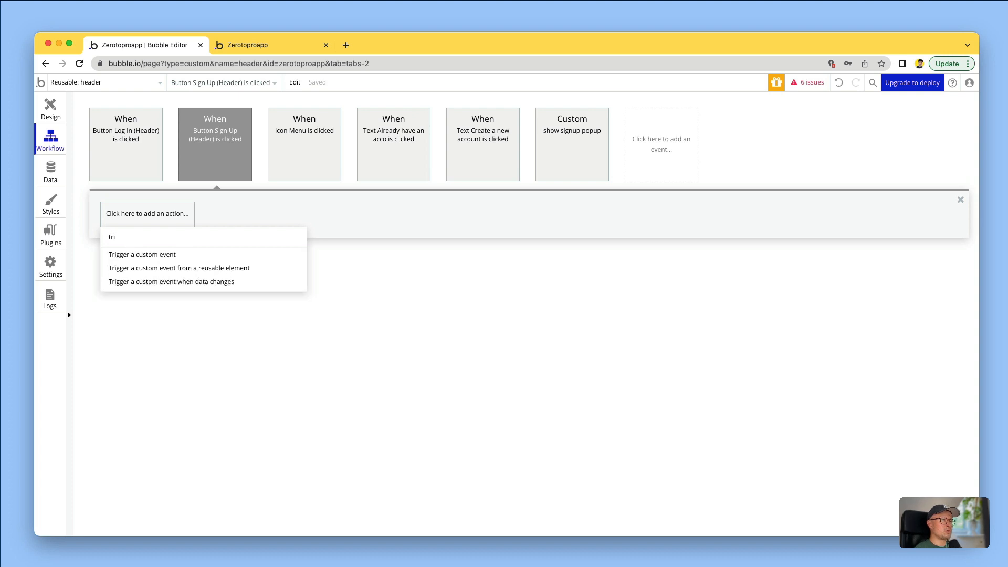
{"action": "left_click", "coordinate": [137, 255]}
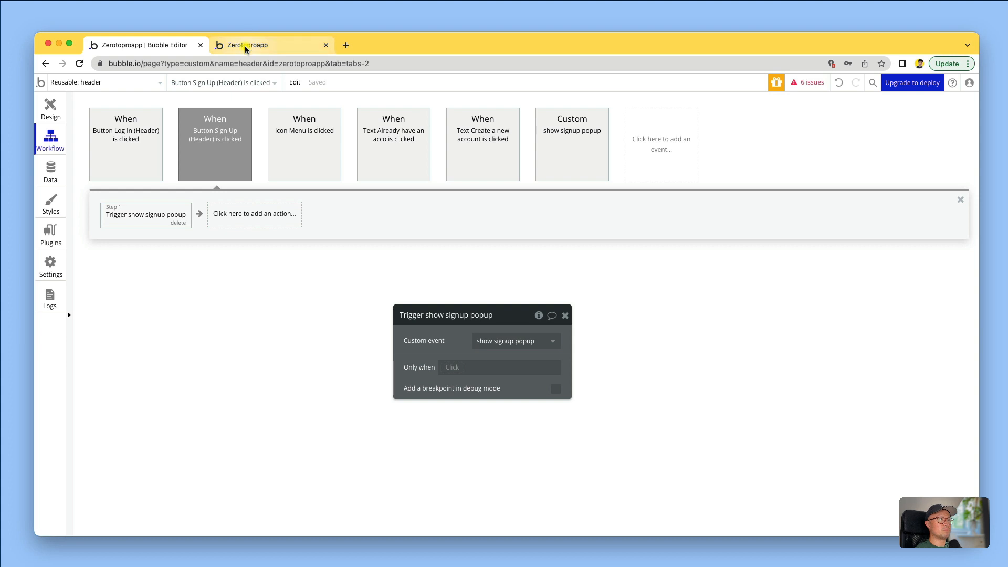
- On the custom_events page, create a click workflow for the Sign up button in the "No account? Join us!" section
{"action": "left_click", "coordinate": [69, 84]}
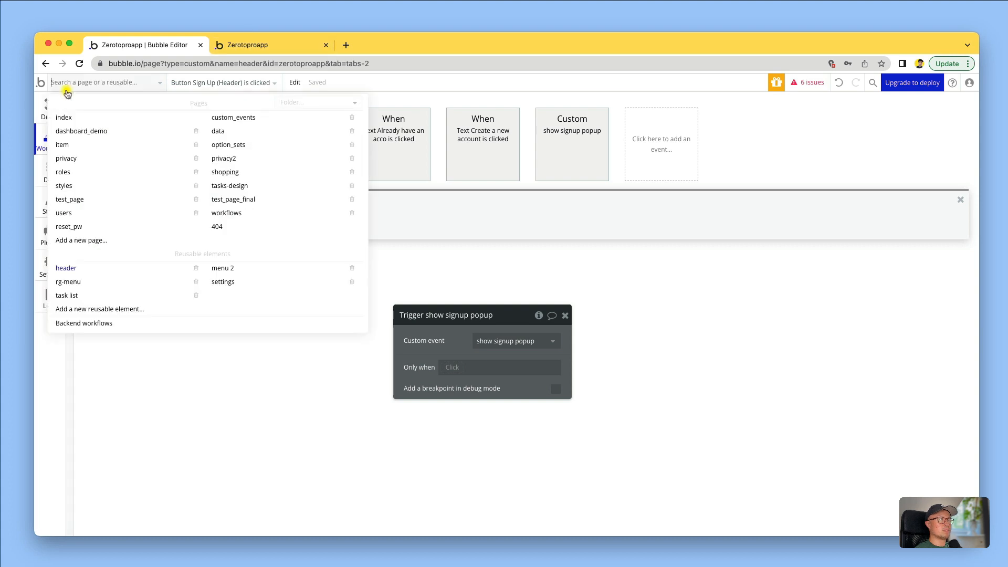
{"action": "left_click", "coordinate": [273, 126]}
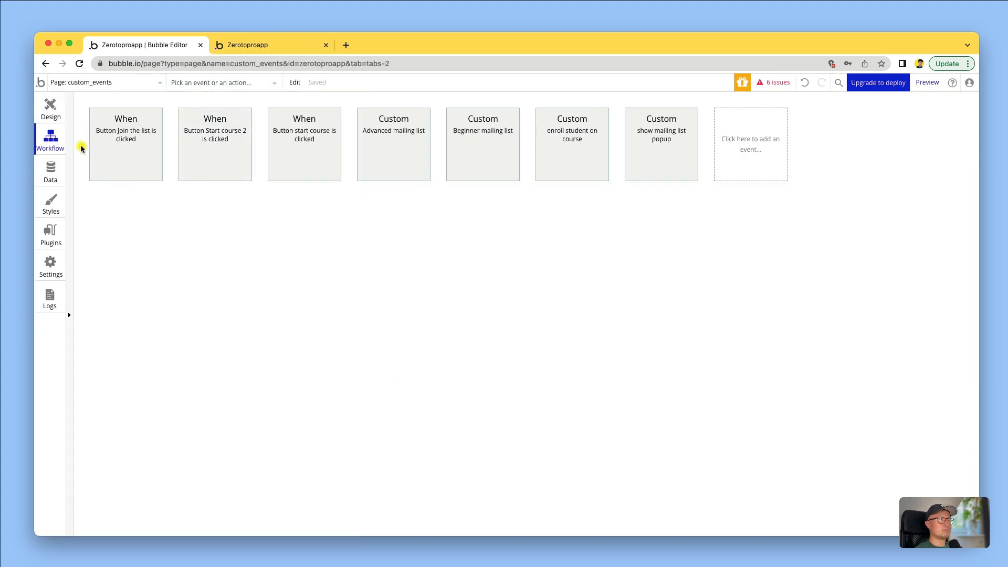
{"action": "left_click", "coordinate": [50, 105]}
{"action": "scroll", "coordinate": [419, 225], "scroll_direction": "down", "scroll_amount": 10}
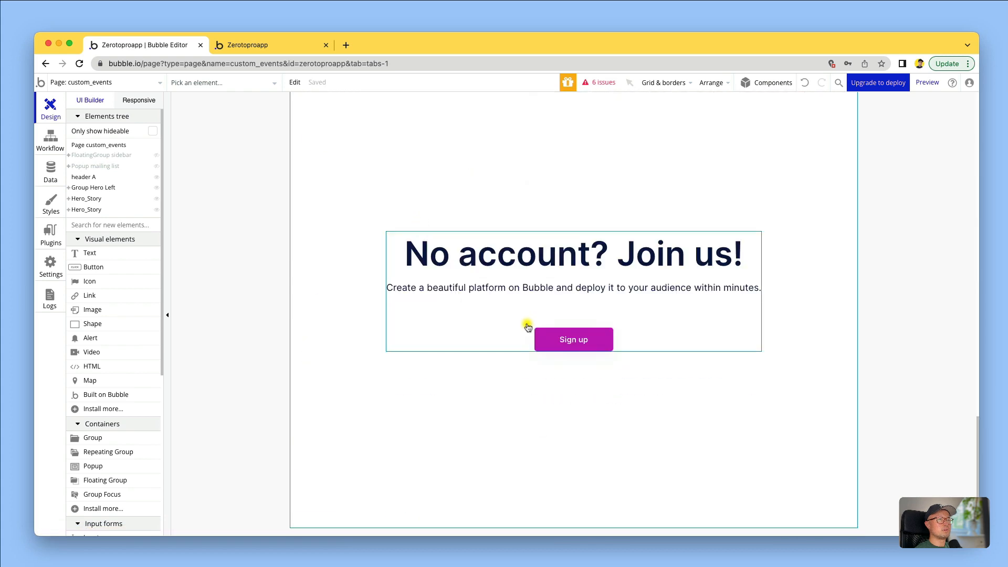
{"action": "double_click", "coordinate": [571, 343]}
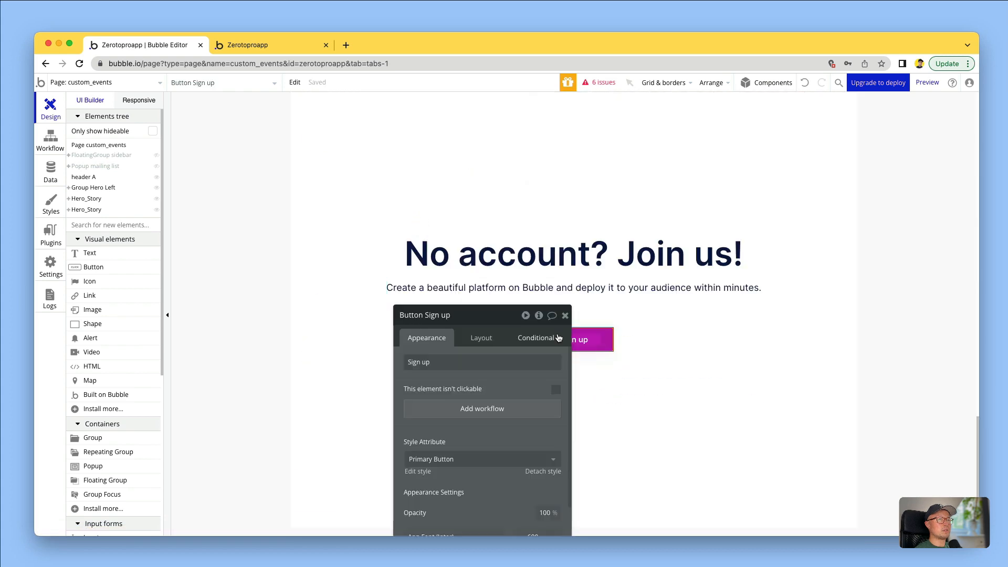
{"action": "left_click", "coordinate": [482, 409]}
- Add a "Trigger a custom event from a reusable element" action using header A and the "show signup popup" event
{"action": "left_click", "coordinate": [125, 216]}
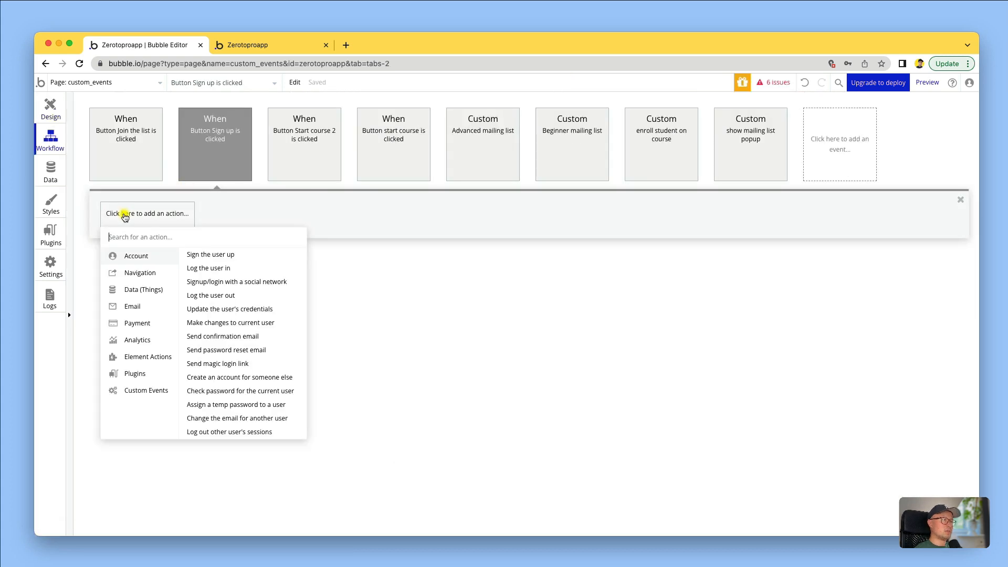
{"action": "mouse_move", "coordinate": [152, 390]}
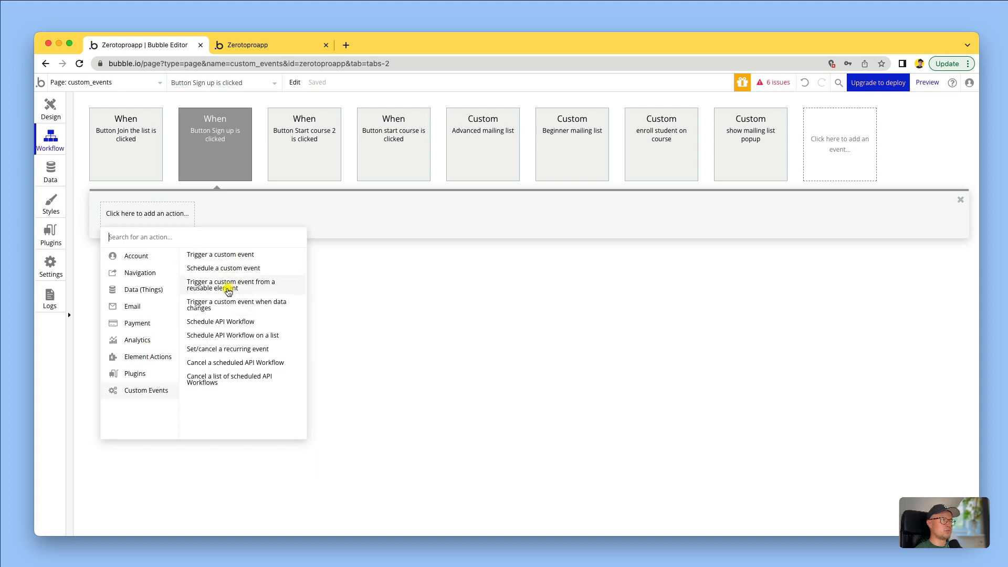
{"action": "left_click", "coordinate": [211, 287]}
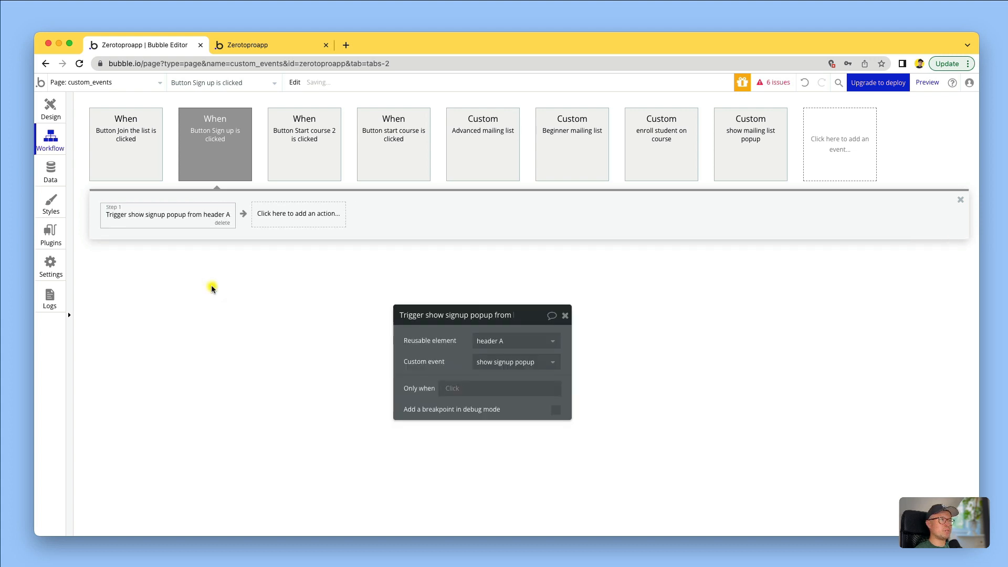
{"action": "left_click", "coordinate": [512, 338]}
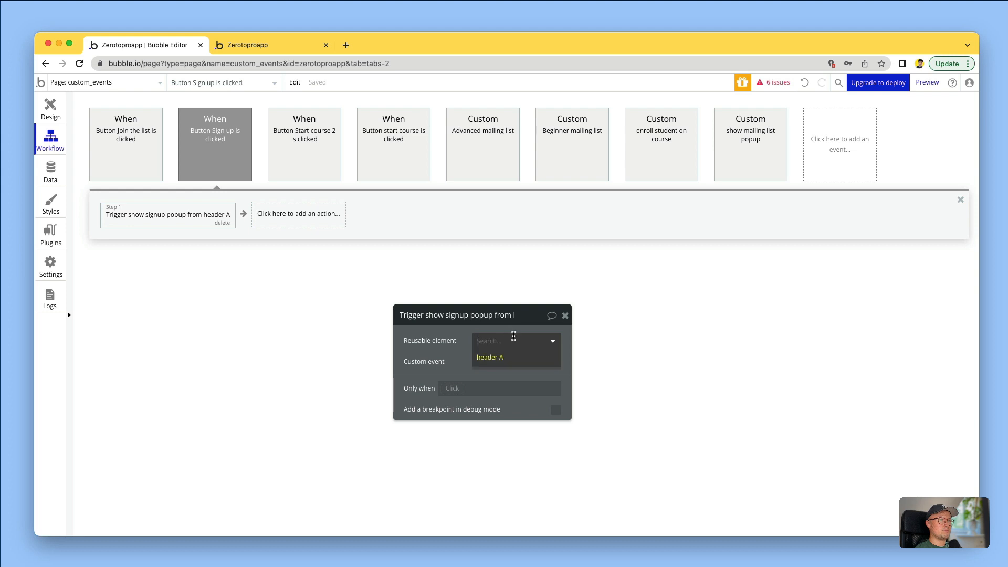
{"action": "left_click", "coordinate": [445, 339]}
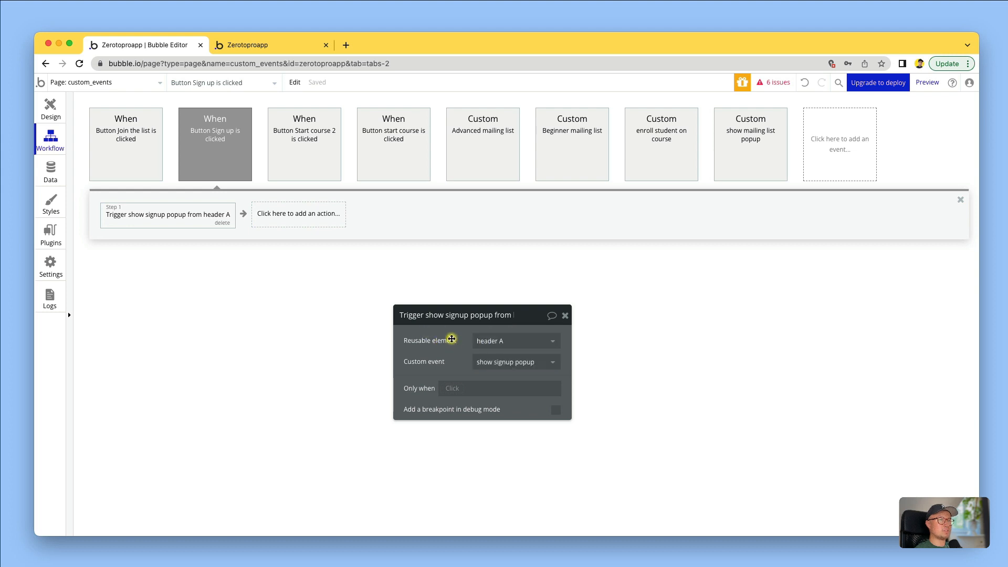
{"action": "left_click", "coordinate": [523, 364]}
{"action": "left_click", "coordinate": [439, 360]}
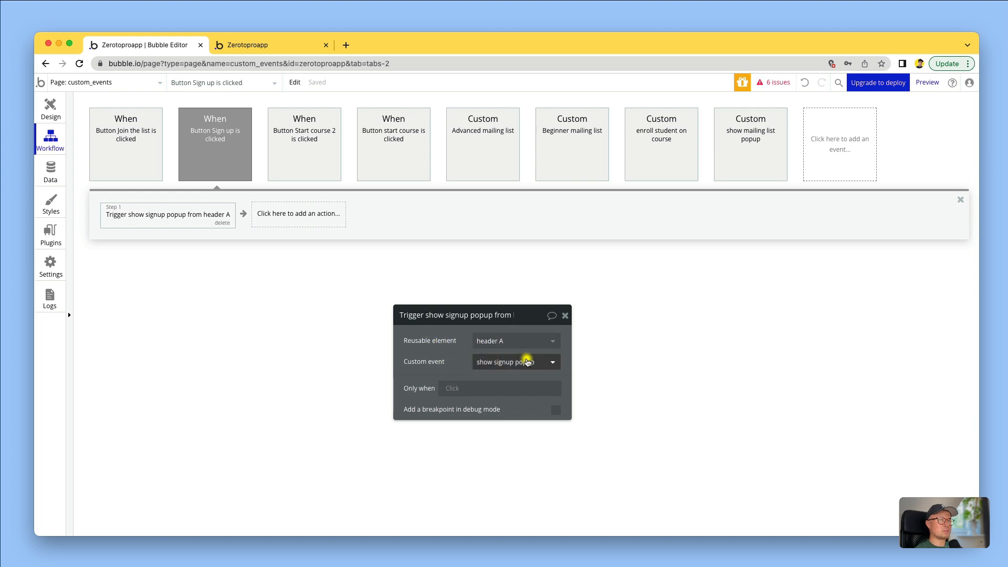
{"action": "left_click", "coordinate": [537, 364]}
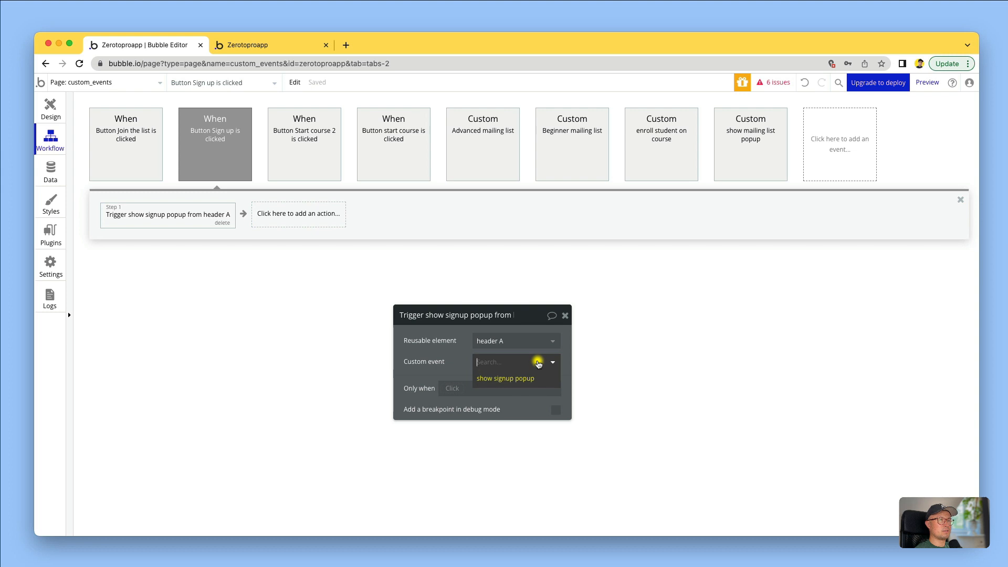
{"action": "left_click", "coordinate": [445, 364]}
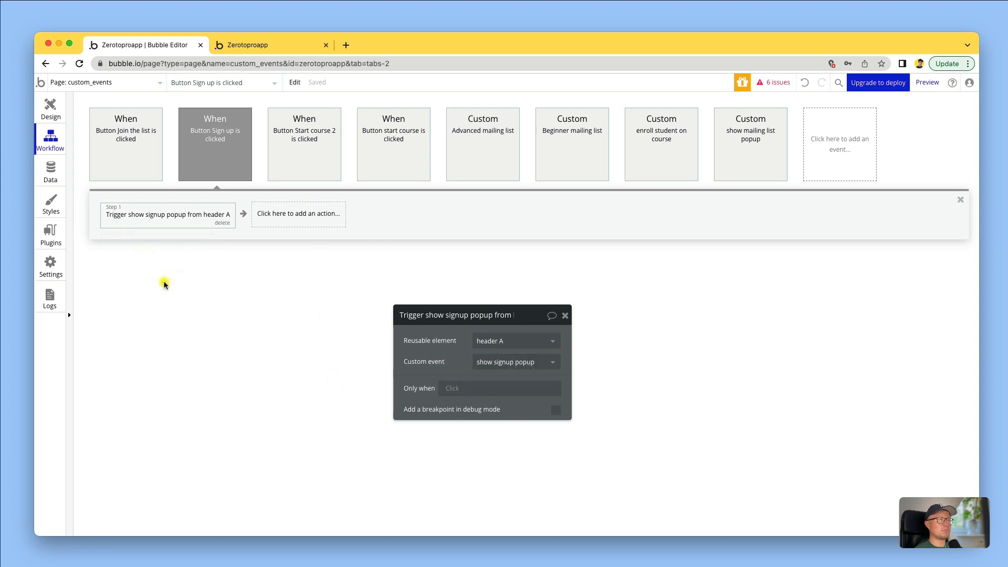
- In the app preview, test the signup popup from both the header's and the "No account? Join us!" section's Sign up buttons
{"action": "left_click", "coordinate": [245, 47]}
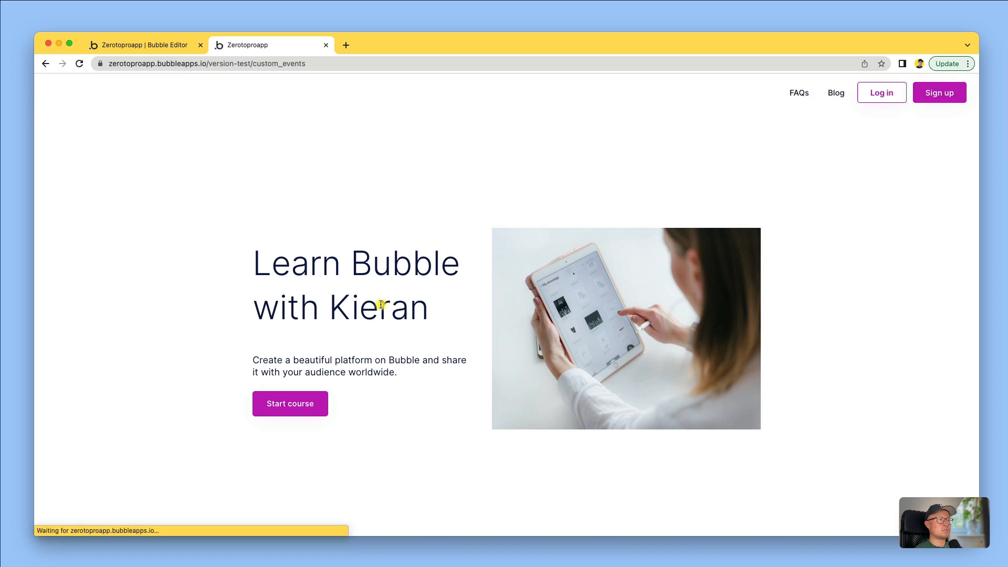
{"action": "left_click", "coordinate": [927, 95]}
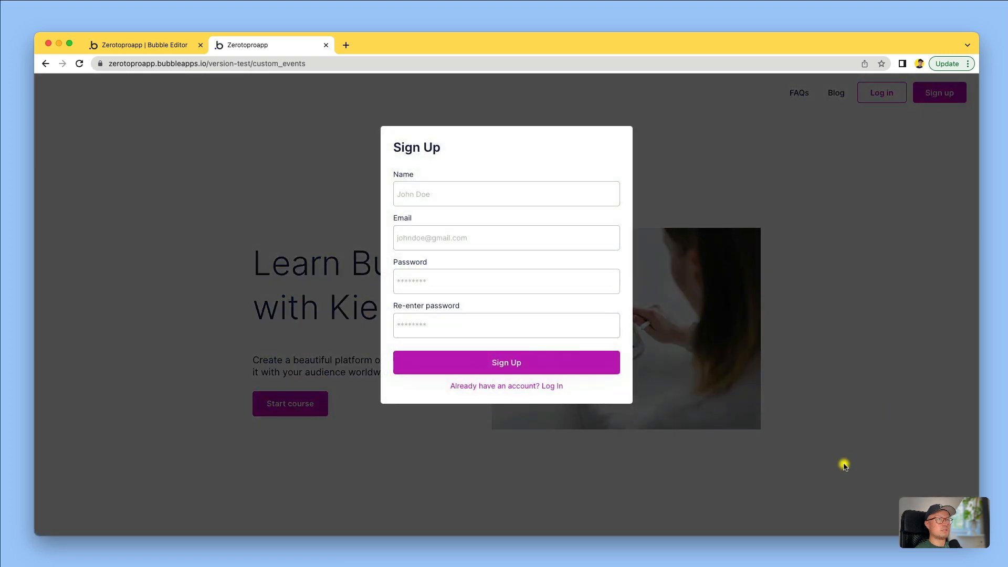
{"action": "left_click", "coordinate": [874, 178]}
{"action": "scroll", "coordinate": [589, 137], "scroll_direction": "down", "scroll_amount": 10}
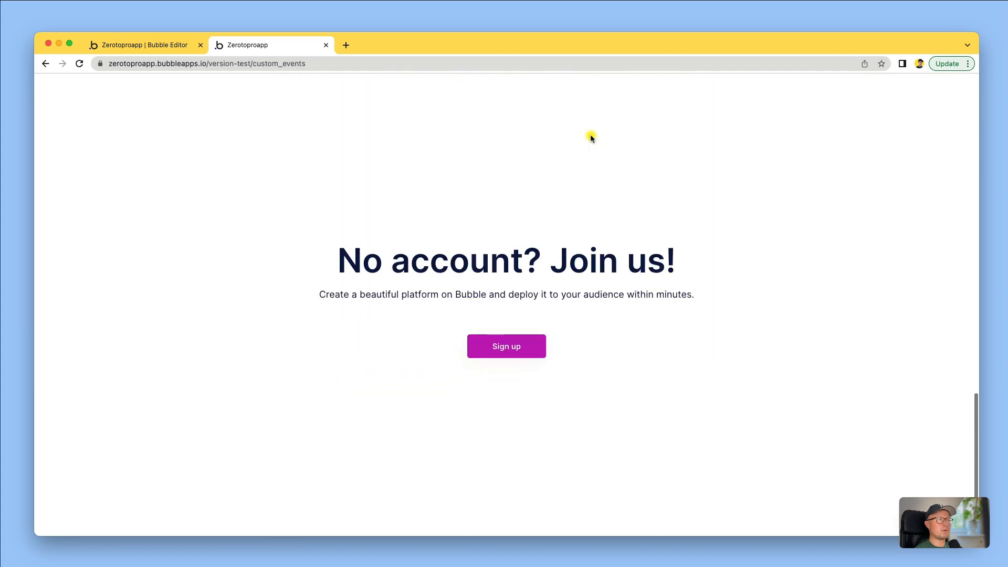
{"action": "left_click", "coordinate": [501, 347]}
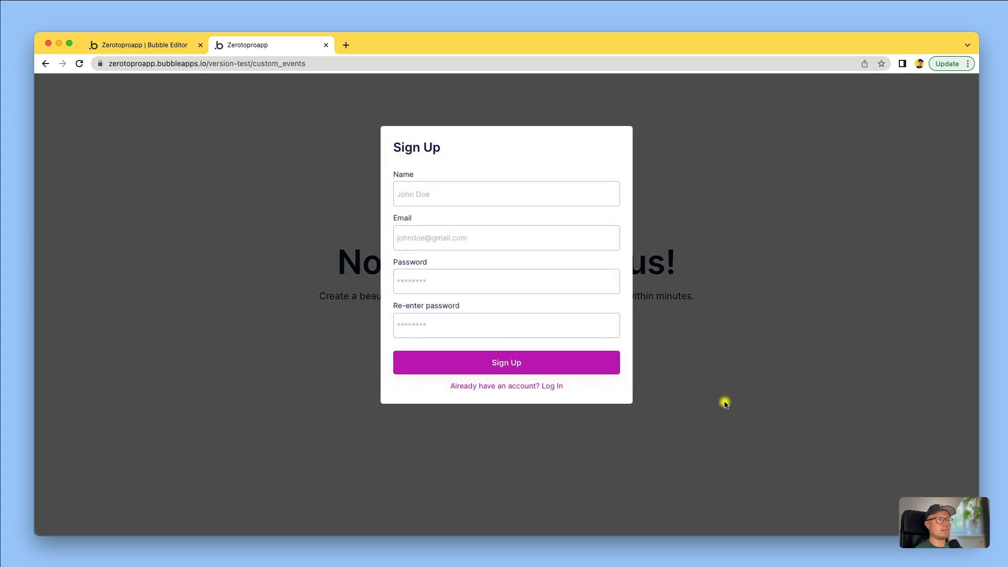
{"action": "left_click", "coordinate": [725, 403]}
- Look over the previewed page between the header and the "No account? Join us!" section
{"action": "scroll", "coordinate": [724, 402], "scroll_direction": "up", "scroll_amount": 10}
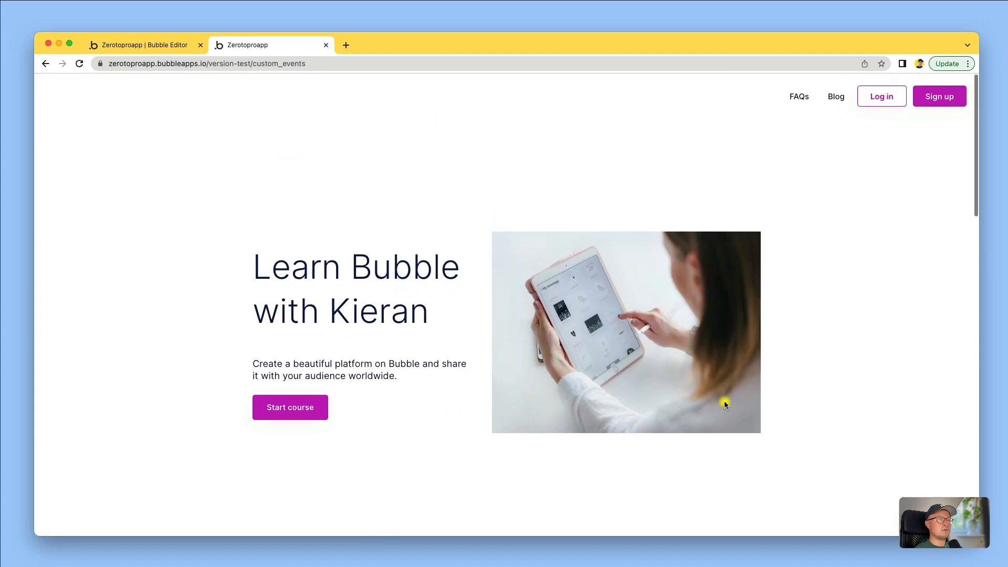
{"action": "scroll", "coordinate": [171, 198], "scroll_direction": "down", "scroll_amount": 10}
{"action": "scroll", "coordinate": [171, 198], "scroll_direction": "up", "scroll_amount": 10}
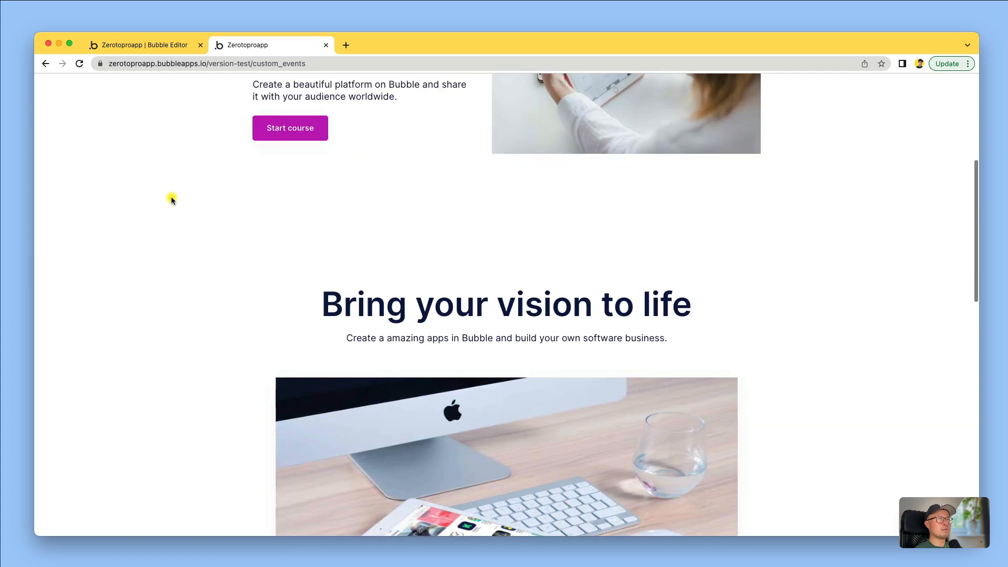
{"action": "scroll", "coordinate": [254, 166], "scroll_direction": "down", "scroll_amount": 10}
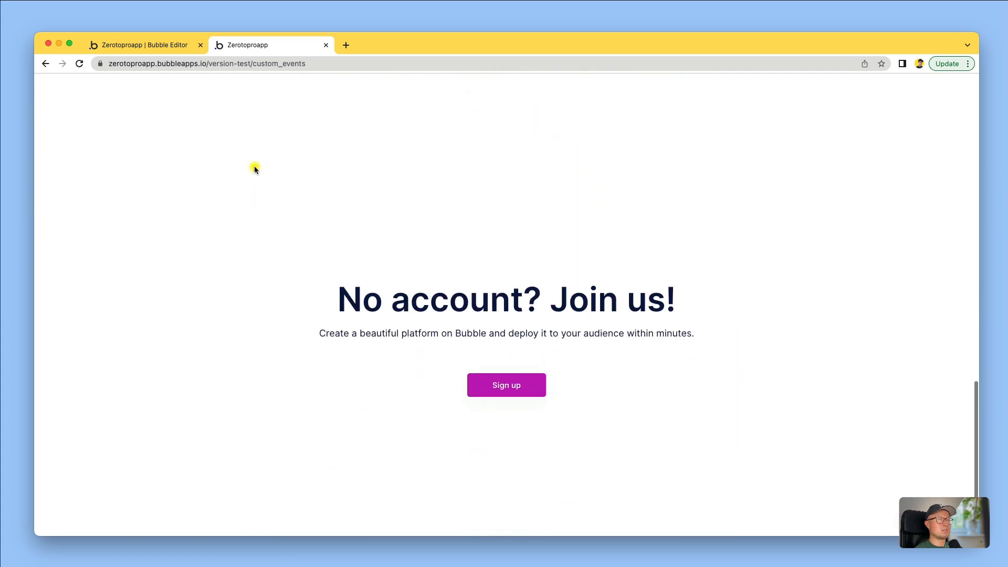
{"action": "scroll", "coordinate": [385, 380], "scroll_direction": "up", "scroll_amount": 10}
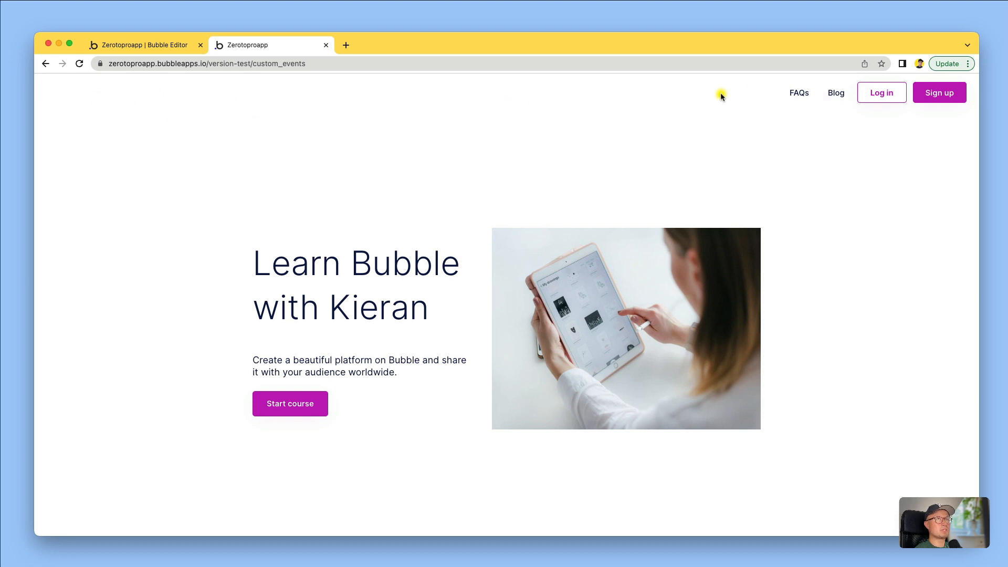
{"action": "scroll", "coordinate": [367, 217], "scroll_direction": "down", "scroll_amount": 10}
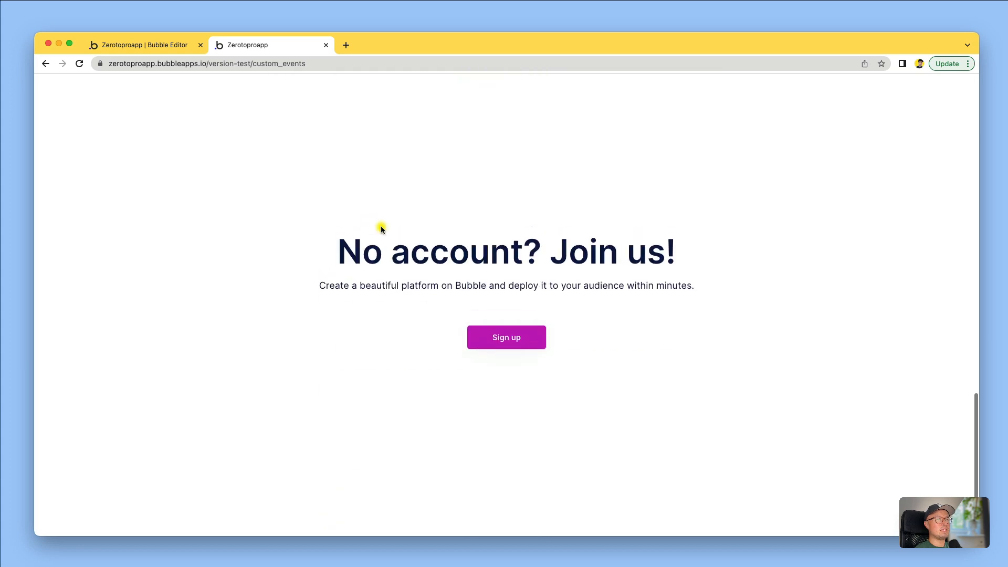
{"action": "scroll", "coordinate": [442, 426], "scroll_direction": "up", "scroll_amount": 10}
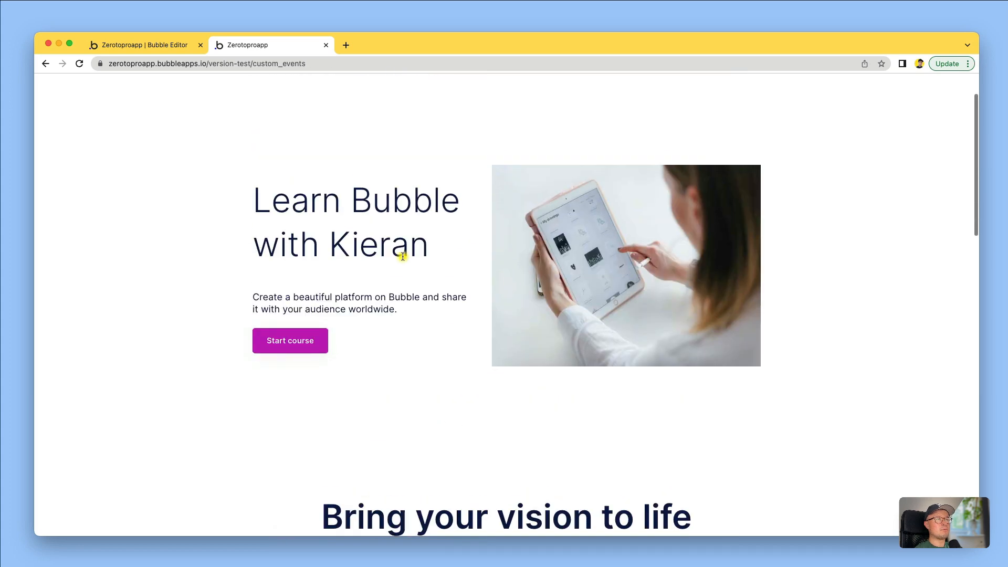
{"action": "scroll", "coordinate": [396, 379], "scroll_direction": "down", "scroll_amount": 2}
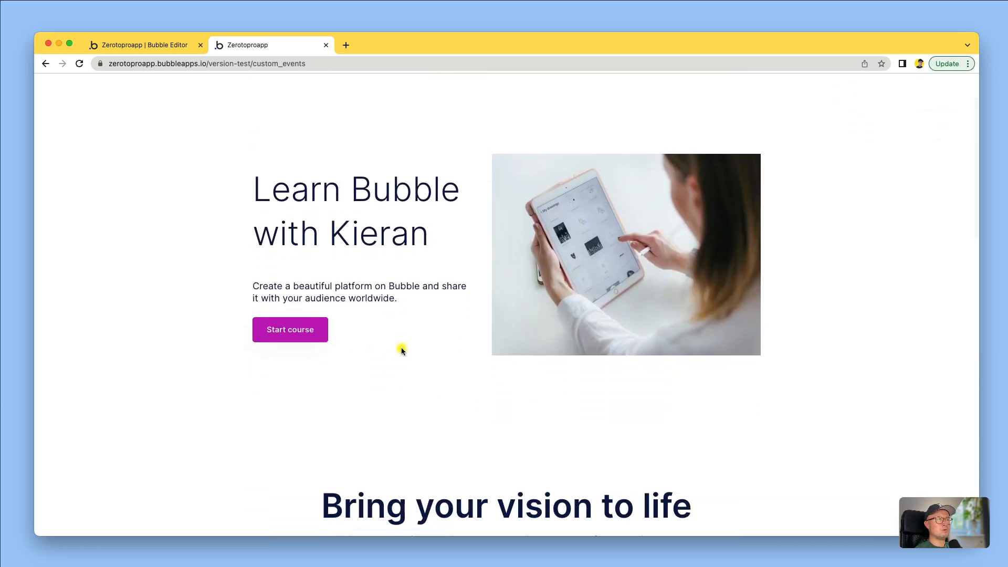
{"action": "scroll", "coordinate": [400, 349], "scroll_direction": "down", "scroll_amount": 8}
{"action": "scroll", "coordinate": [409, 350], "scroll_direction": "up", "scroll_amount": 10}
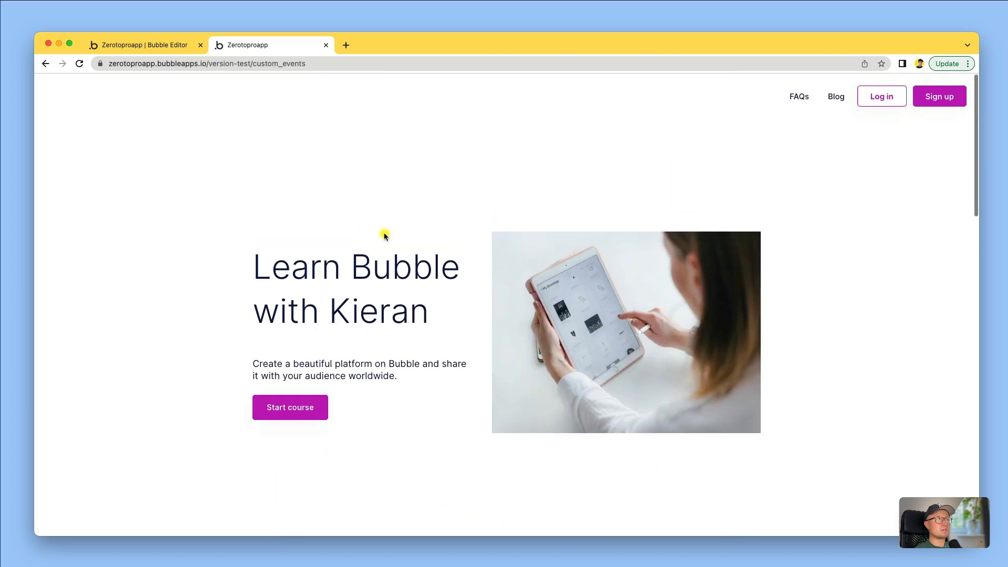
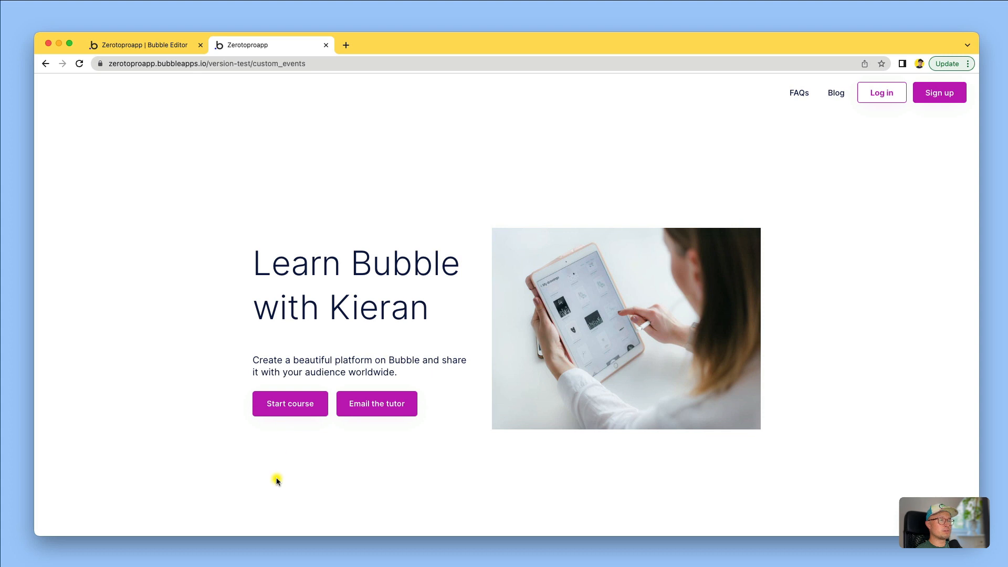
- Open the "Email the tutor" popup in the preview and inspect that button's "Show Popup email tutor" action in the Bubble editor
{"action": "left_click", "coordinate": [375, 404]}
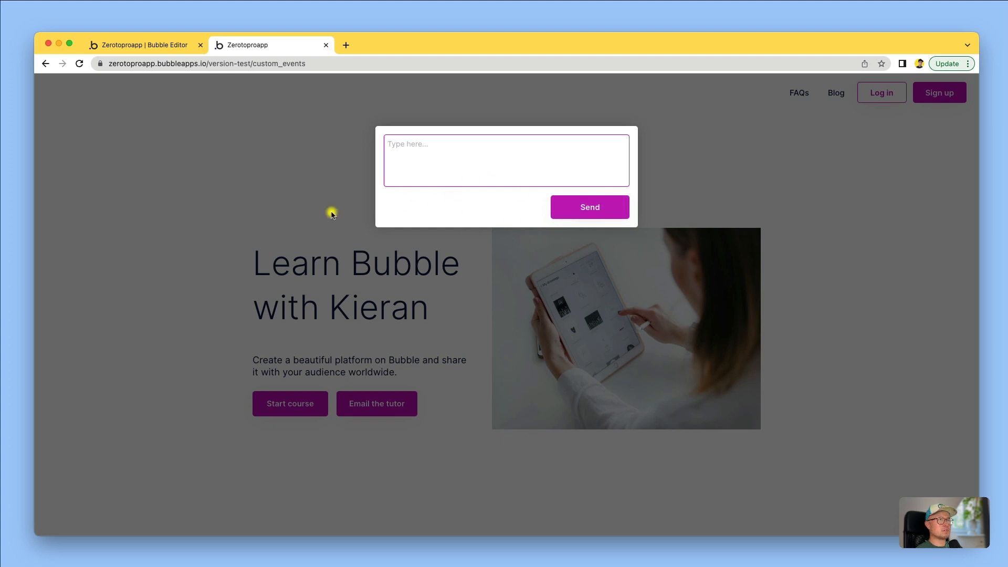
{"action": "left_click", "coordinate": [158, 45]}
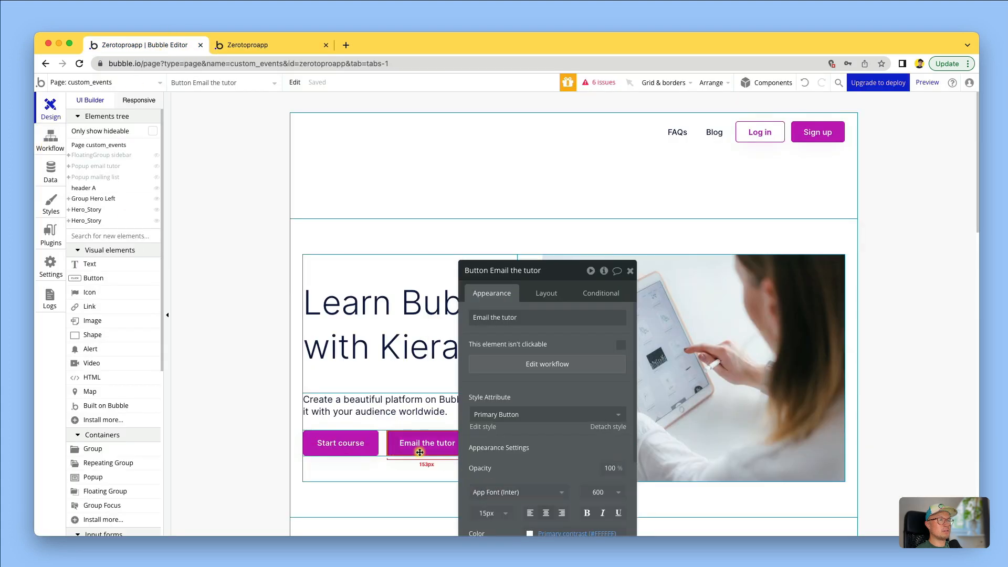
{"action": "left_click", "coordinate": [527, 366]}
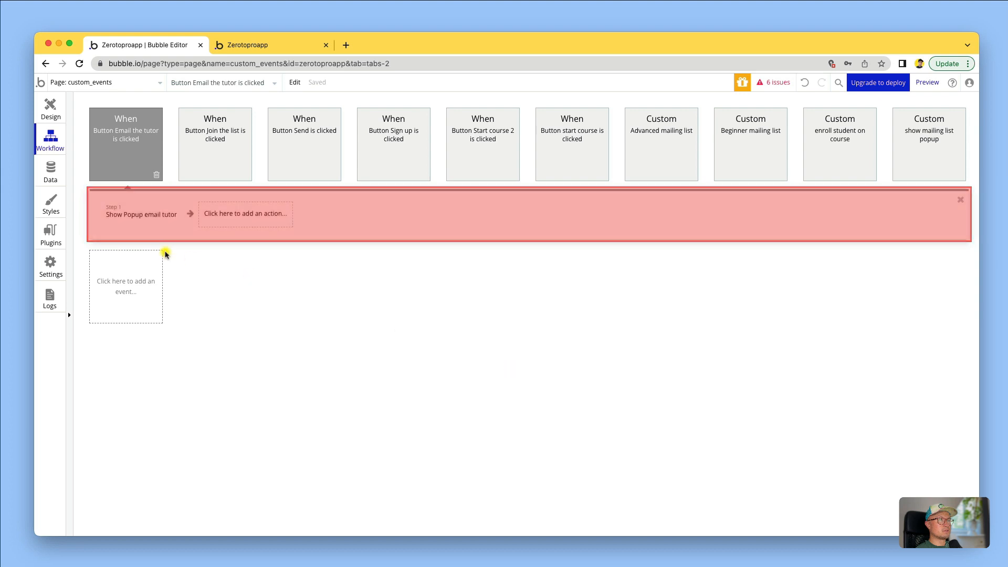
{"action": "left_click", "coordinate": [129, 226]}
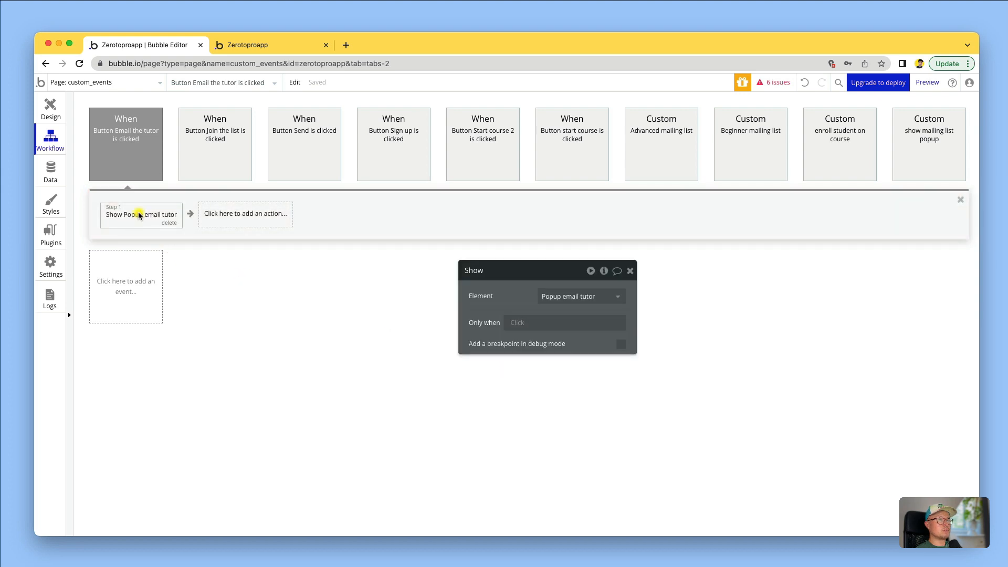
- Find "Popup email tutor" in the page design and open the workflow of its Send button
{"action": "left_click", "coordinate": [47, 121]}
{"action": "left_click", "coordinate": [197, 83]}
{"action": "type", "text": "pop"}
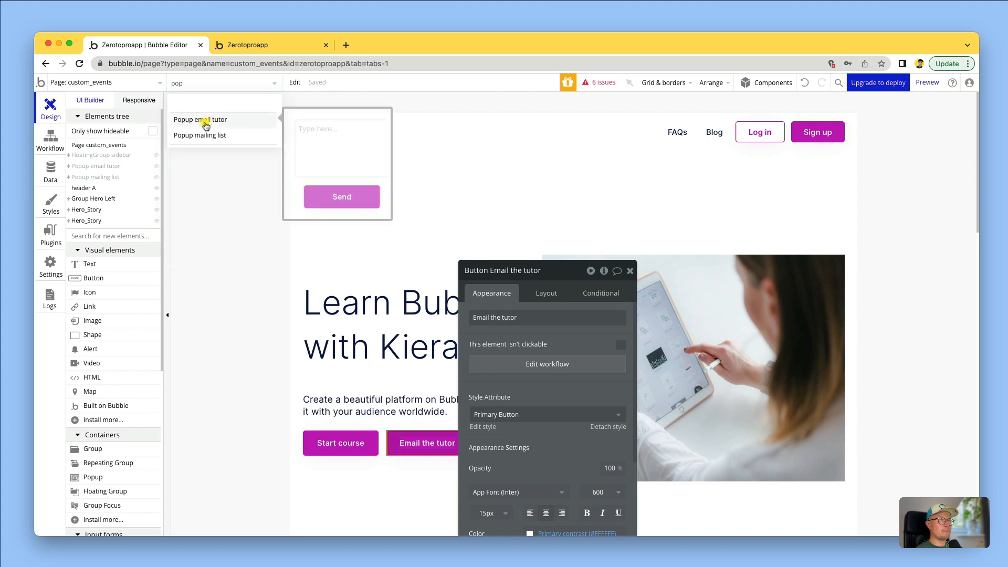
{"action": "left_click", "coordinate": [206, 125]}
{"action": "left_click", "coordinate": [685, 207]}
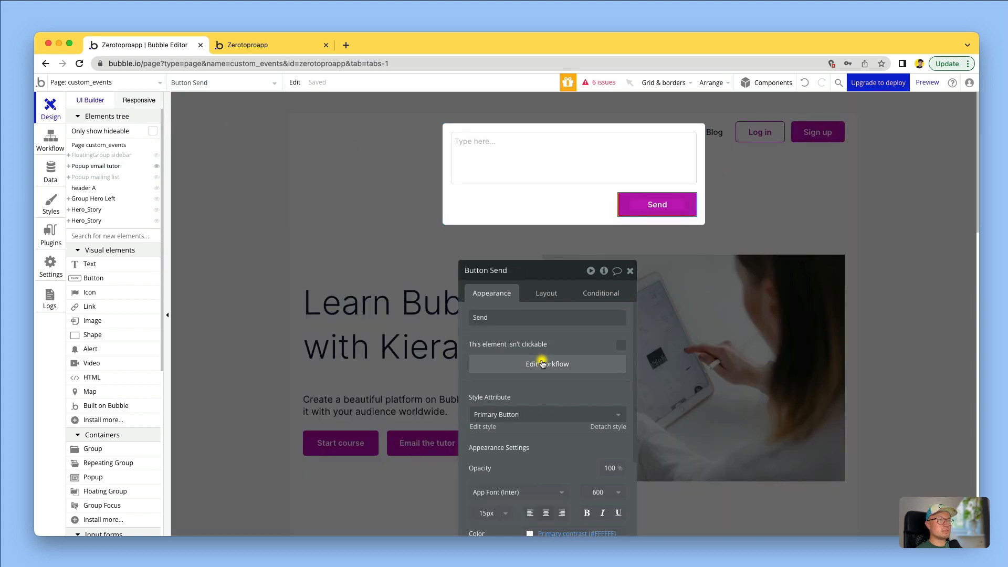
{"action": "left_click", "coordinate": [543, 363]}
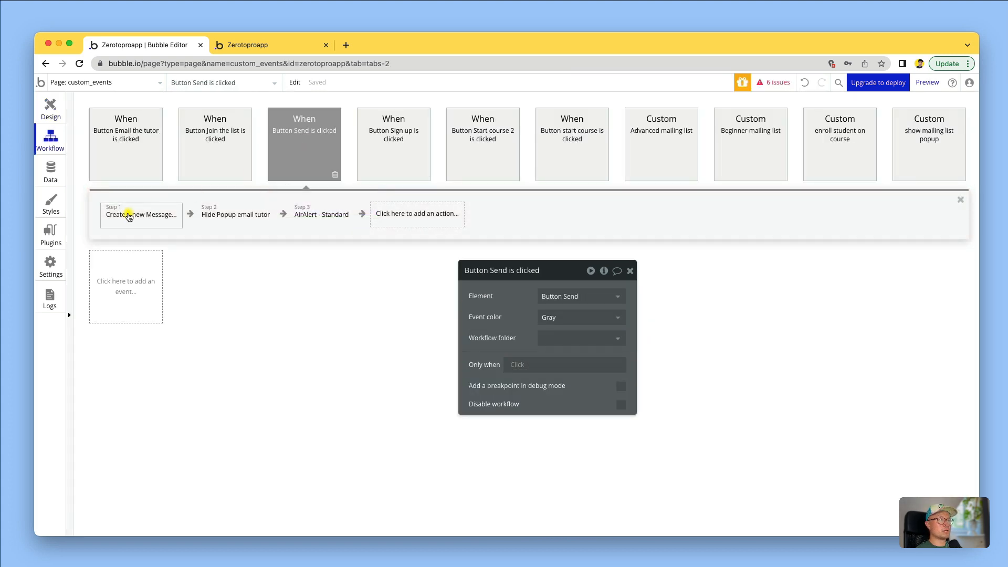
- In the Send workflow's "Create a new Message" action, set another field by creating a new text field named Body
{"action": "left_click", "coordinate": [128, 212]}
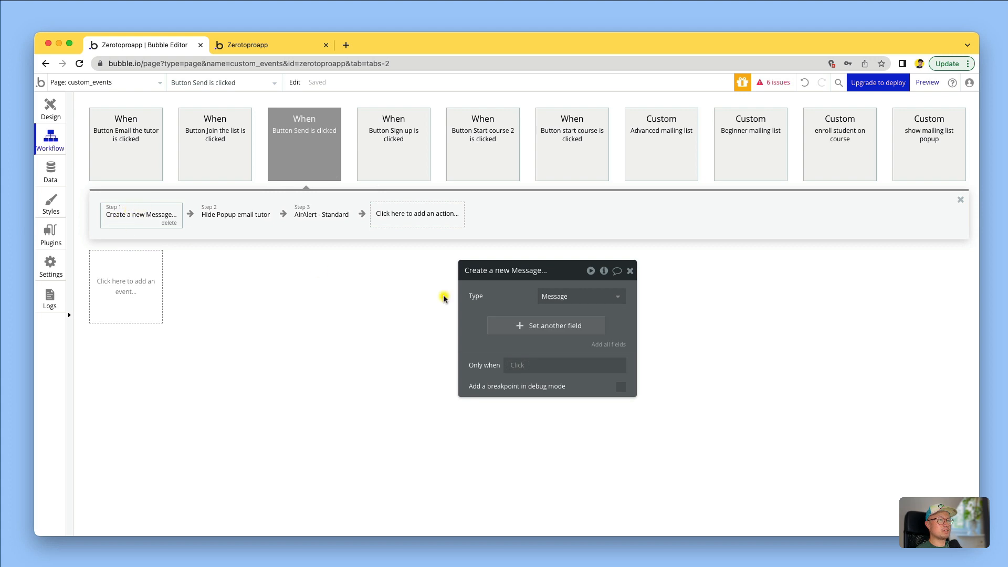
{"action": "left_click", "coordinate": [538, 325]}
{"action": "left_click", "coordinate": [481, 322]}
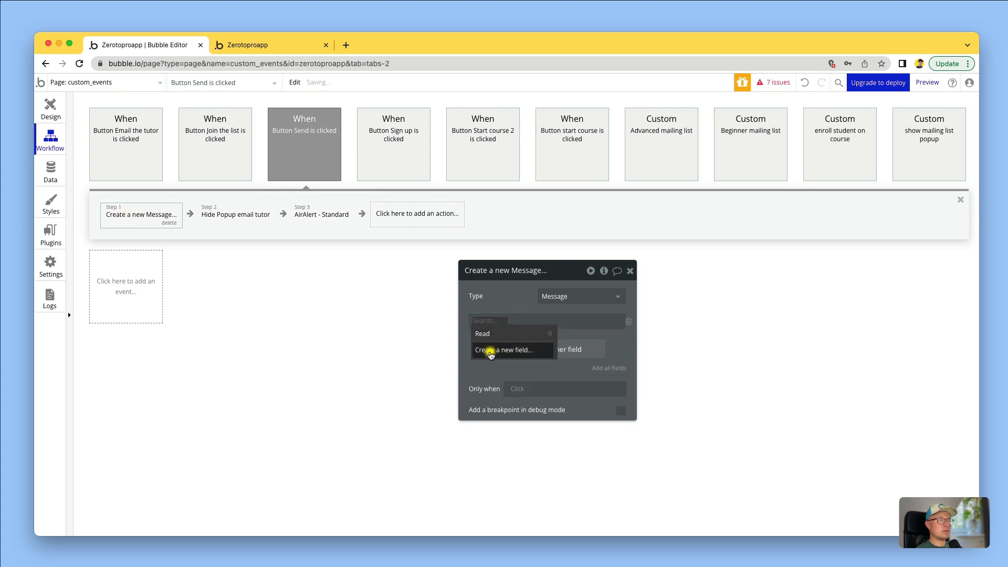
{"action": "left_click", "coordinate": [489, 350]}
{"action": "type", "text": "Gue"}
{"action": "key", "text": "BackSpace"}
{"action": "key", "text": "BackSpace"}
{"action": "key", "text": "BackSpace"}
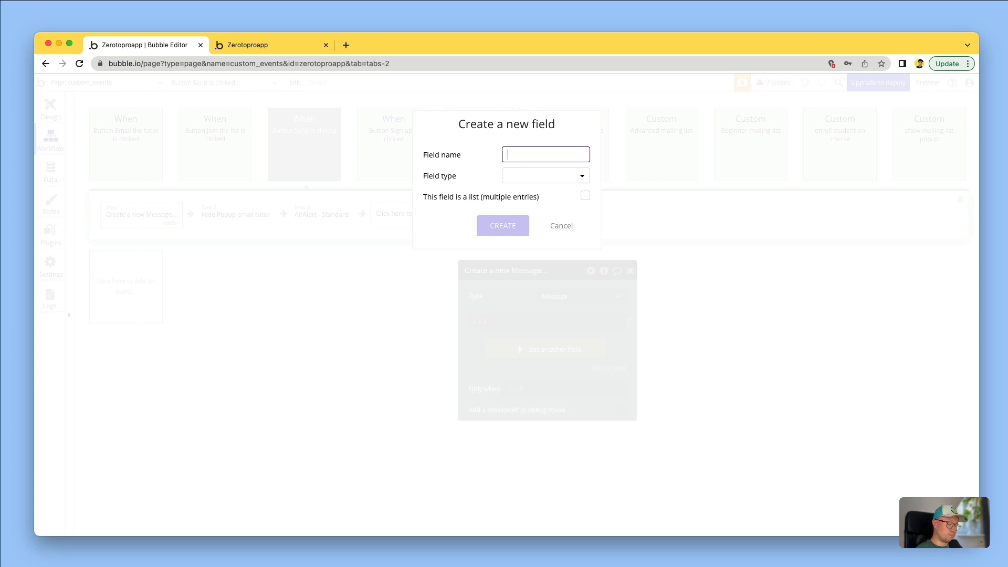
{"action": "type", "text": "Body"}
{"action": "left_click", "coordinate": [555, 176]}
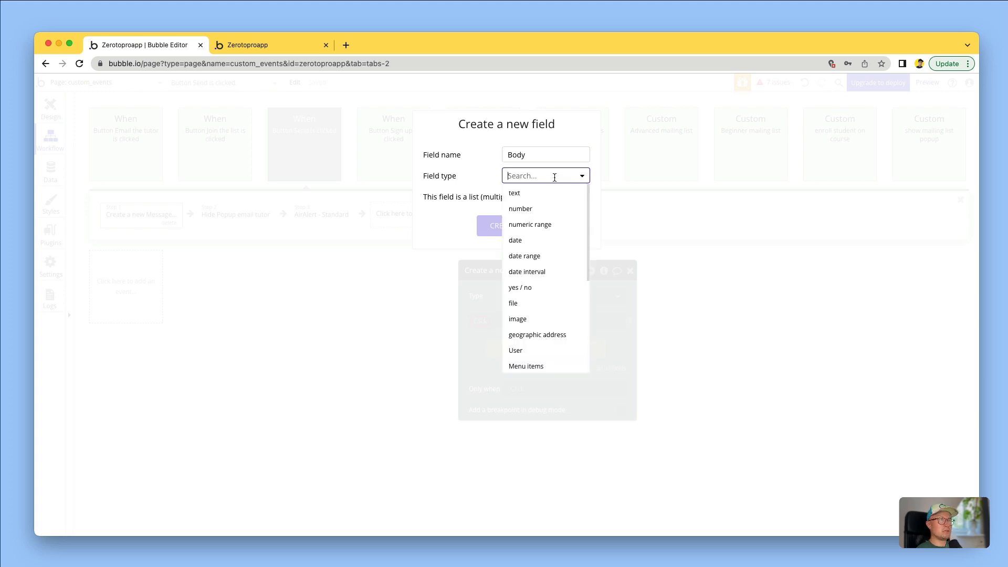
{"action": "left_click", "coordinate": [514, 193]}
{"action": "left_click", "coordinate": [493, 225]}
- Set the new message's Body to MultilineInput A's value
{"action": "left_click", "coordinate": [503, 322]}
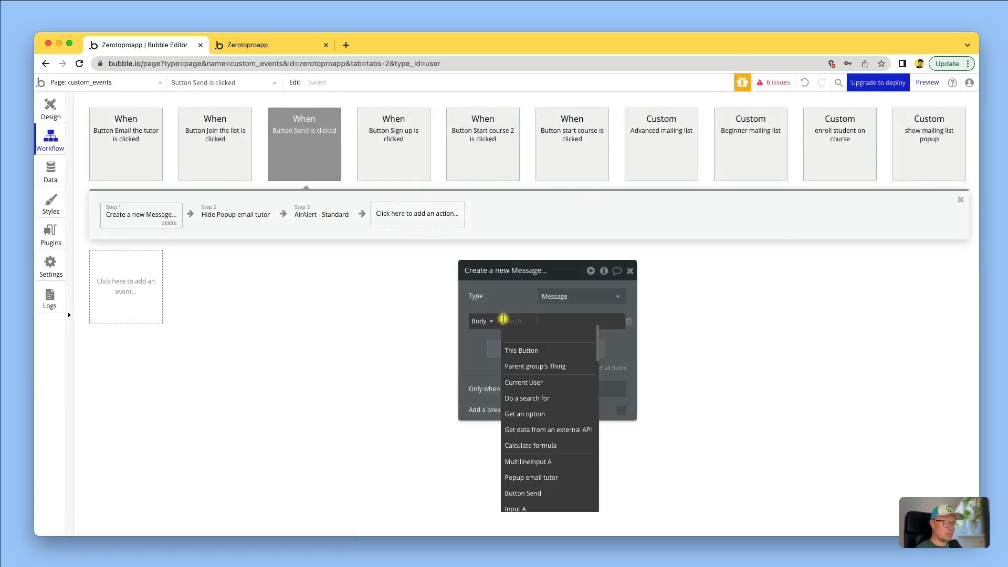
{"action": "type", "text": "mult"}
{"action": "left_click", "coordinate": [541, 349]}
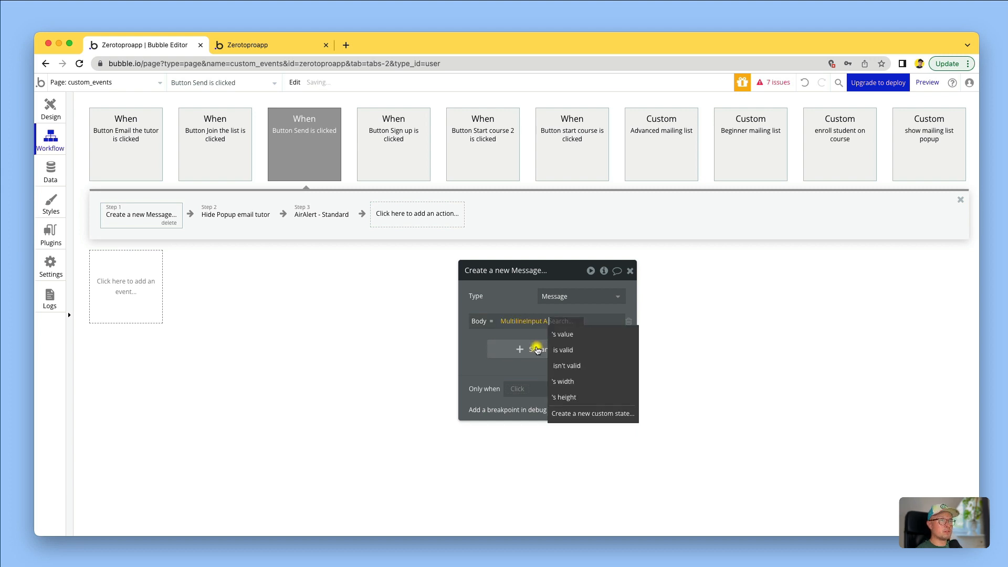
{"action": "left_click", "coordinate": [576, 333]}
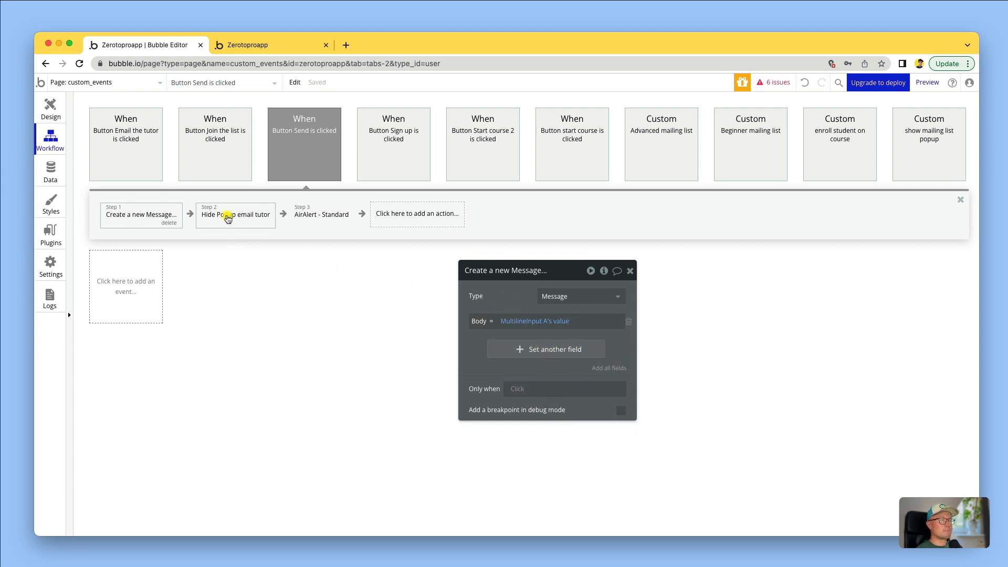
- Check the hide-popup and AirAlert actions, and test the preview's "Email the tutor" popup by sending "My message"
{"action": "left_click", "coordinate": [226, 217]}
{"action": "left_click", "coordinate": [312, 225]}
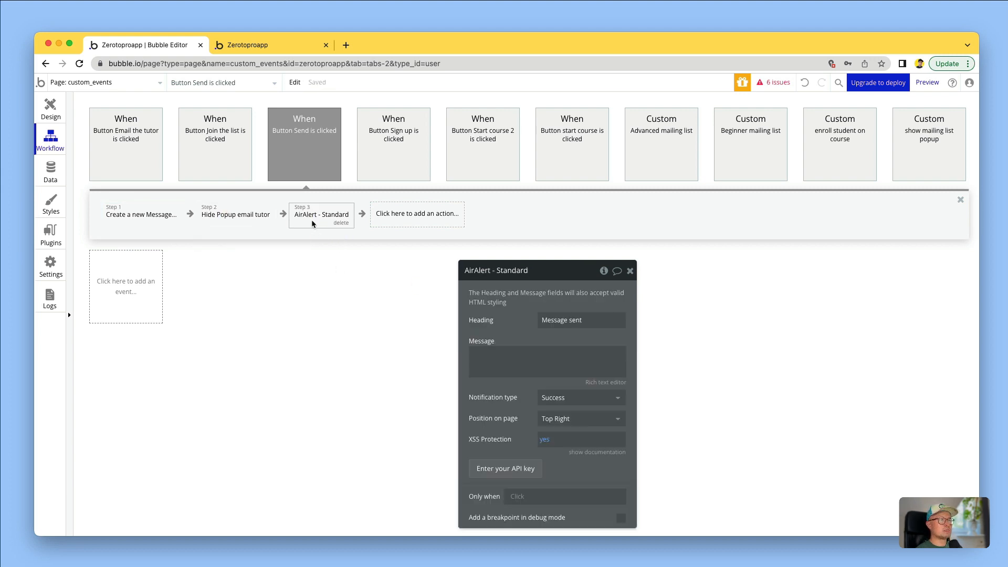
{"action": "left_click", "coordinate": [264, 46]}
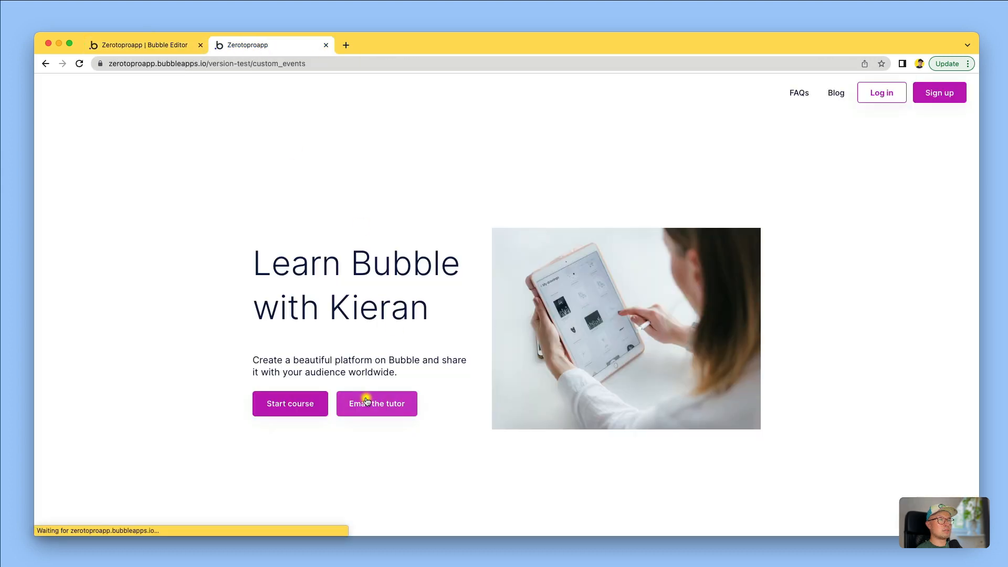
{"action": "left_click", "coordinate": [361, 403]}
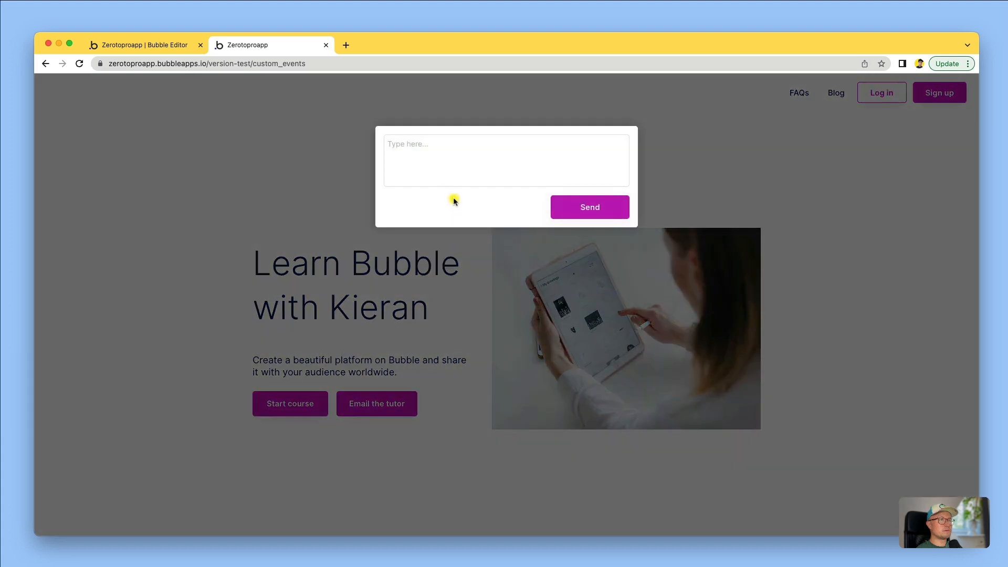
{"action": "left_click", "coordinate": [427, 171]}
{"action": "type", "text": "My message"}
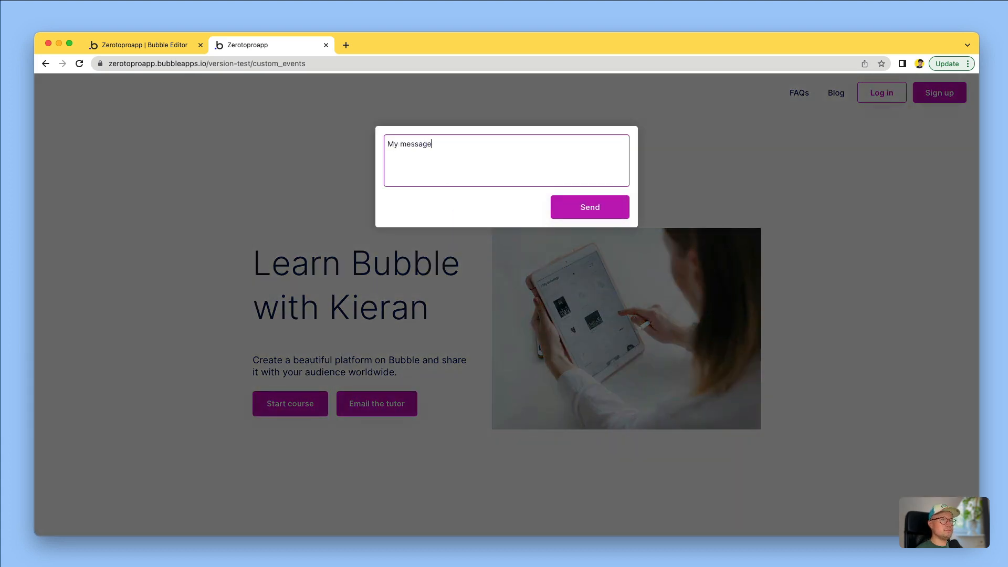
{"action": "left_click", "coordinate": [597, 214]}
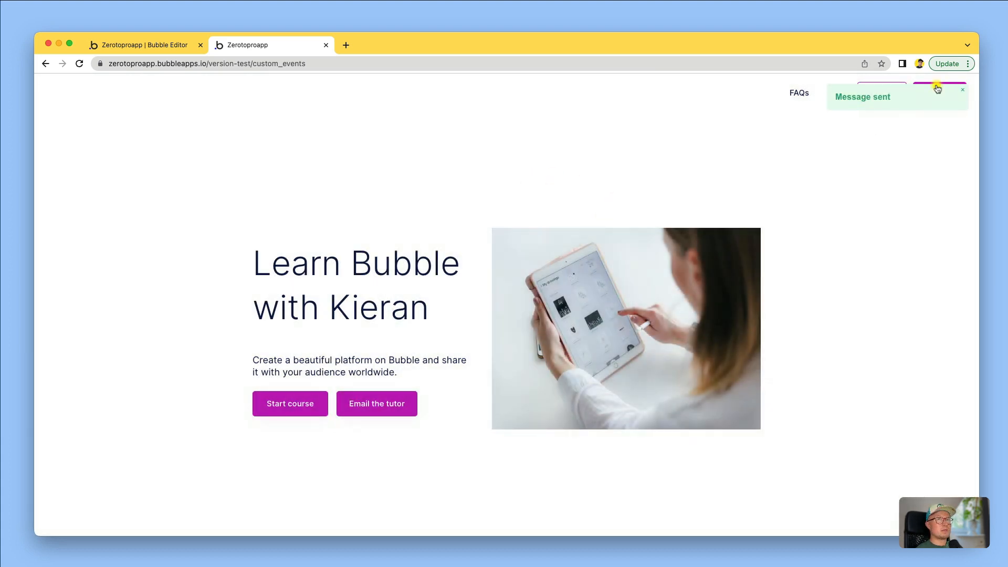
{"action": "left_click", "coordinate": [125, 44]}
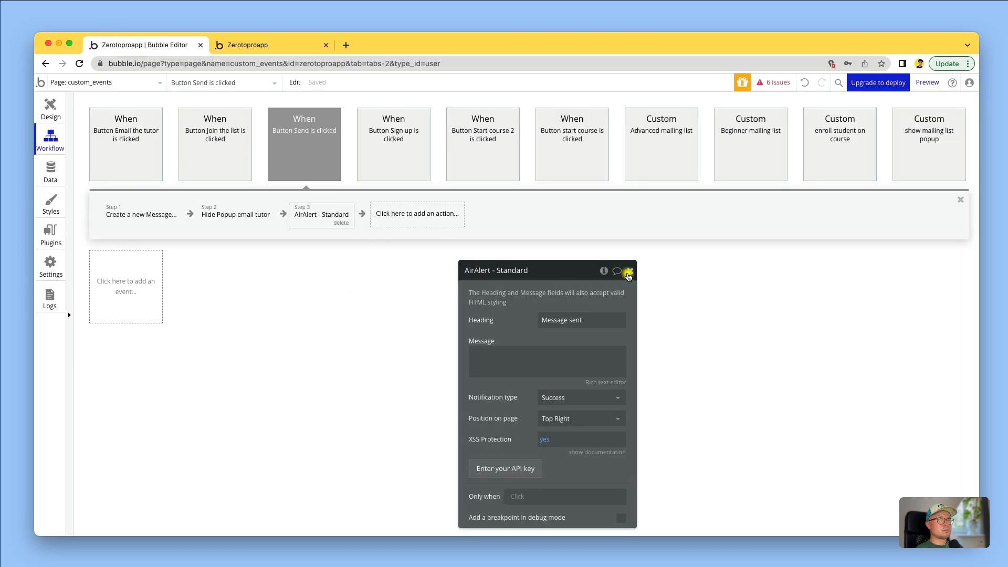
{"action": "left_click", "coordinate": [630, 271]}
- Back in the Bubble editor's workflows, create a custom event named "Message read"
{"action": "left_click", "coordinate": [254, 49]}
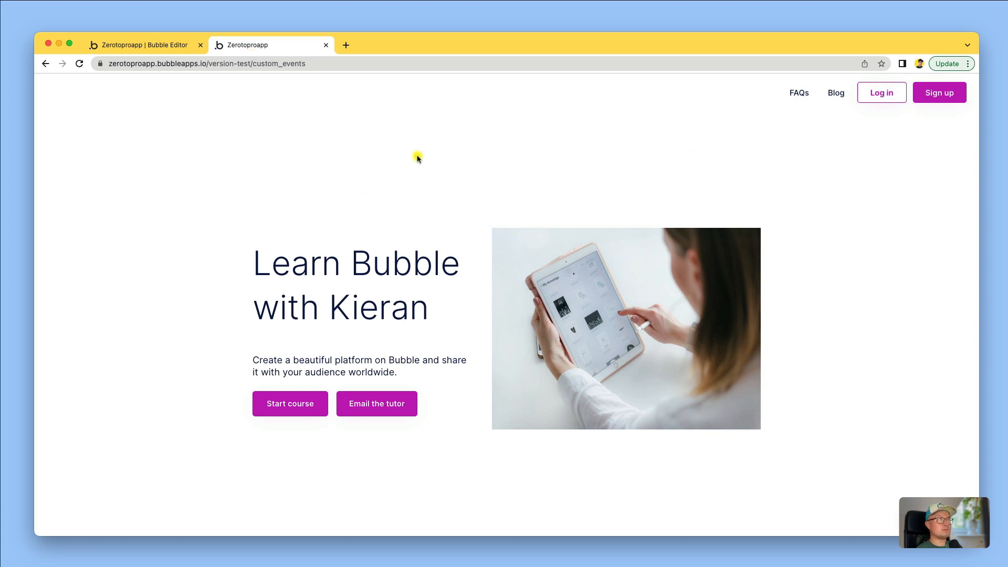
{"action": "left_click", "coordinate": [137, 44]}
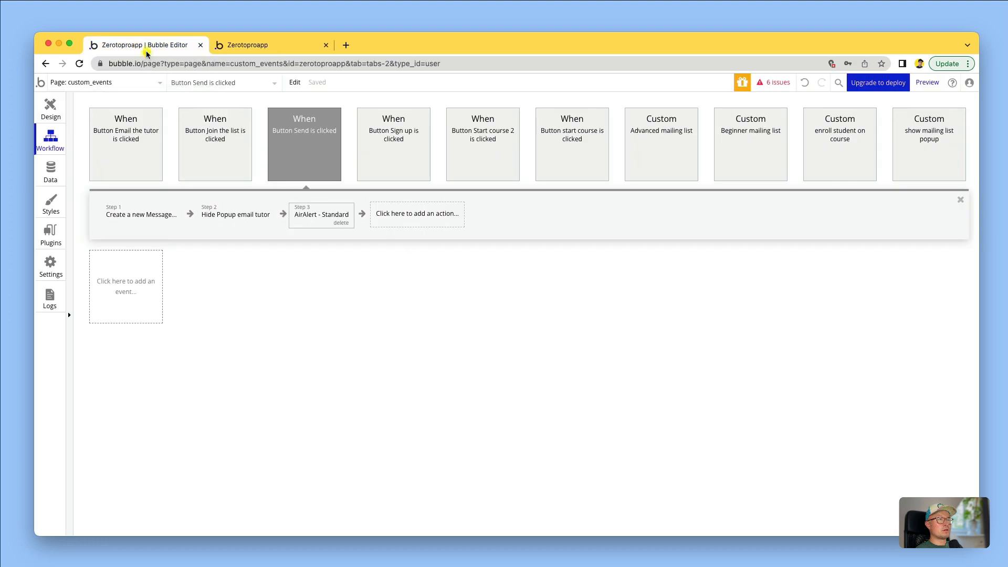
{"action": "left_click", "coordinate": [124, 281]}
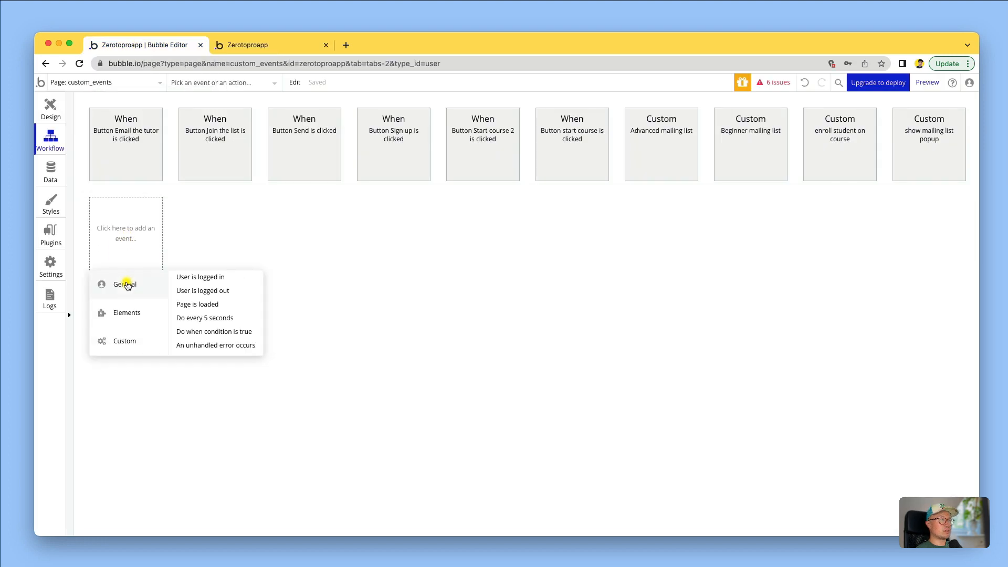
{"action": "mouse_move", "coordinate": [127, 344]}
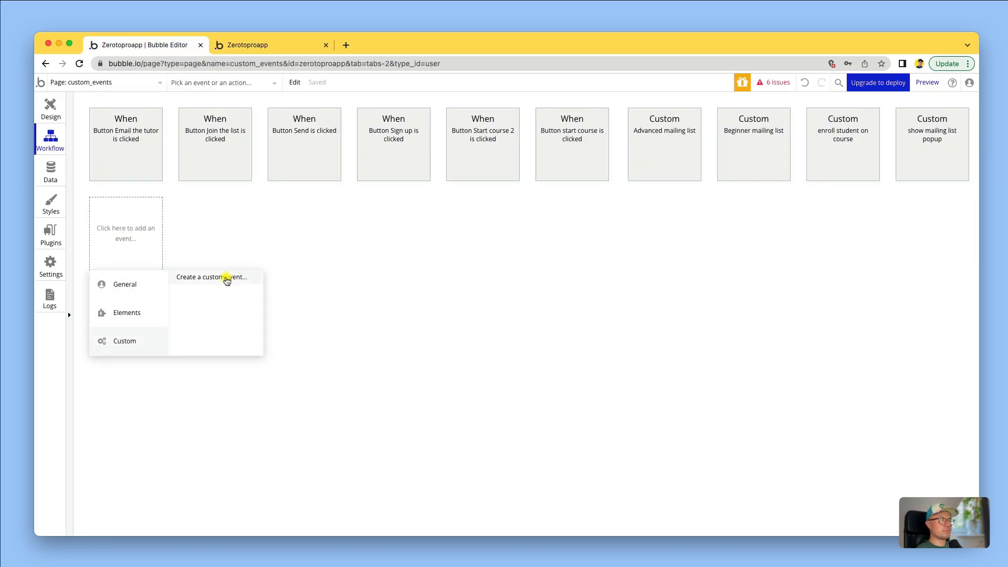
{"action": "left_click", "coordinate": [231, 276]}
{"action": "left_click", "coordinate": [548, 296]}
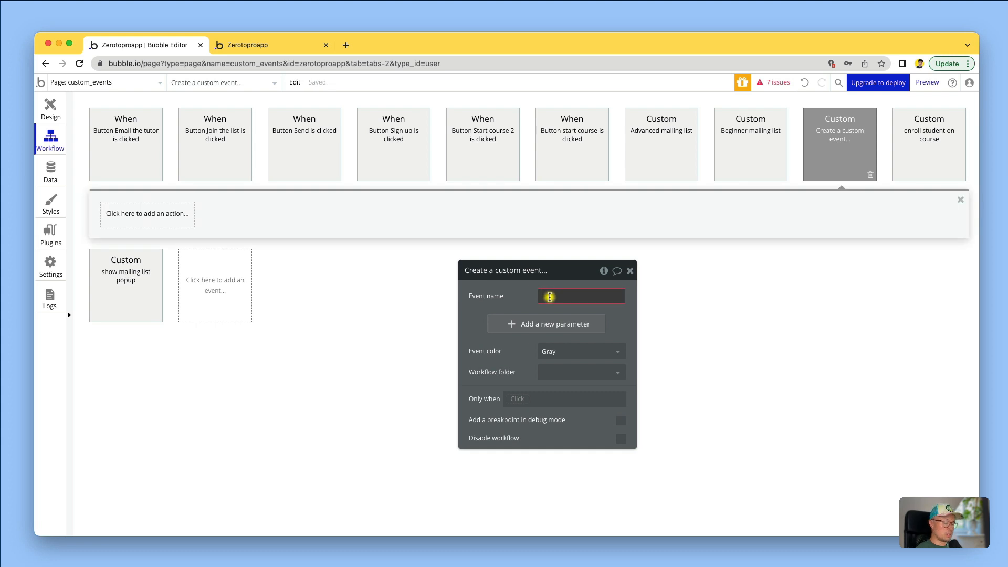
{"action": "type", "text": "Message read"}
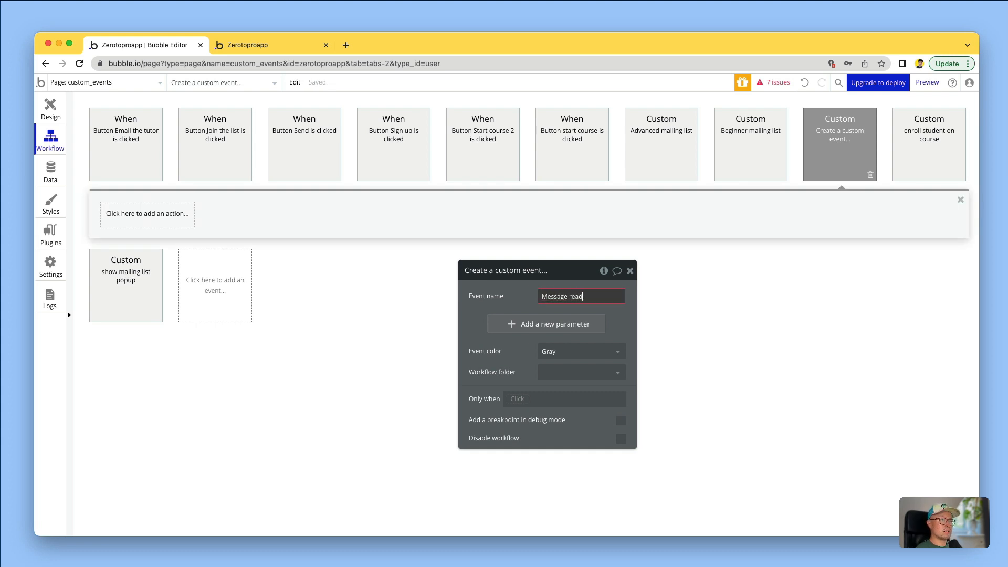
{"action": "left_click", "coordinate": [492, 366]}
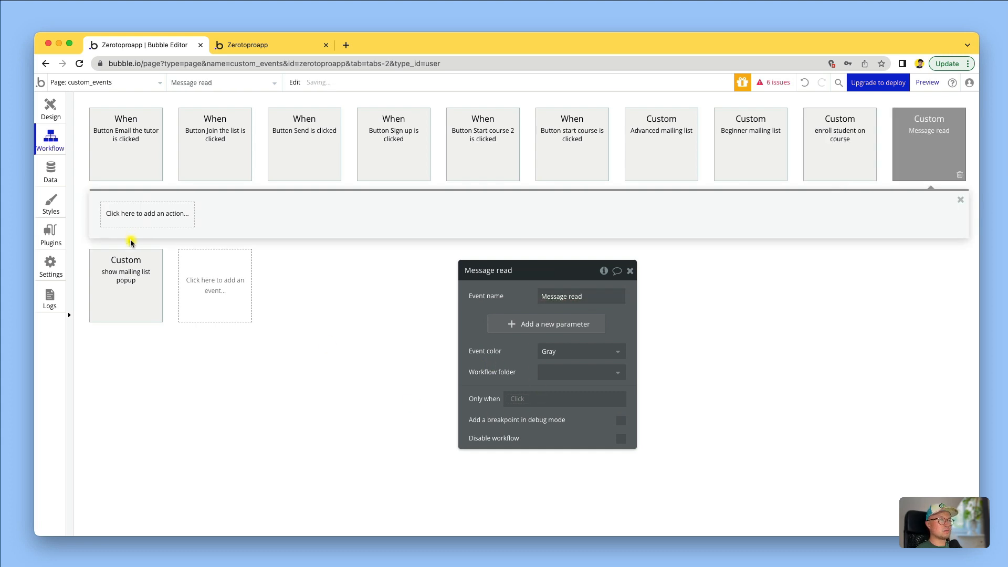
- Add an "AirAlert - Standard" action to the "Message read" event with the heading "Your message has been read" and an empty message
{"action": "left_click", "coordinate": [126, 289]}
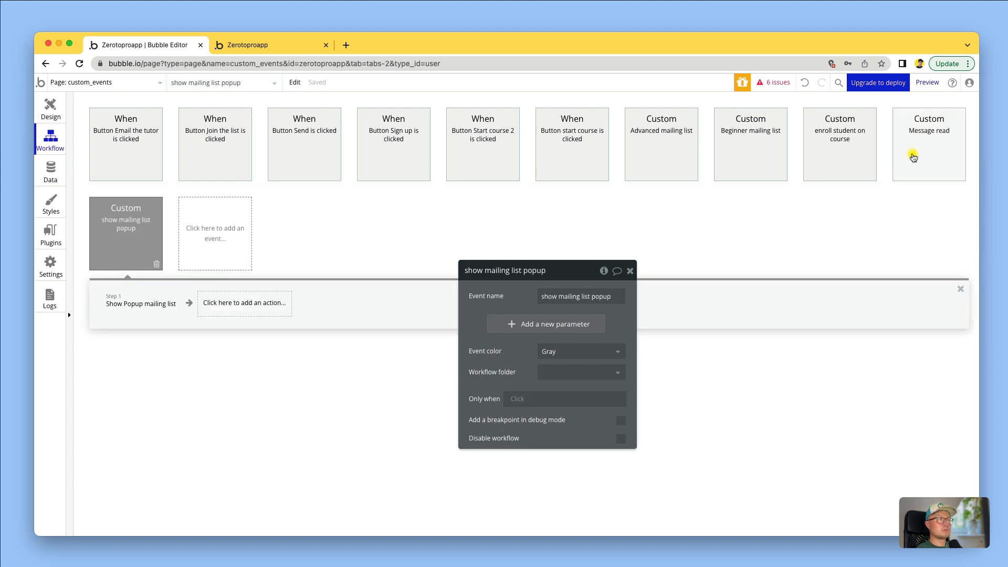
{"action": "left_click", "coordinate": [911, 138]}
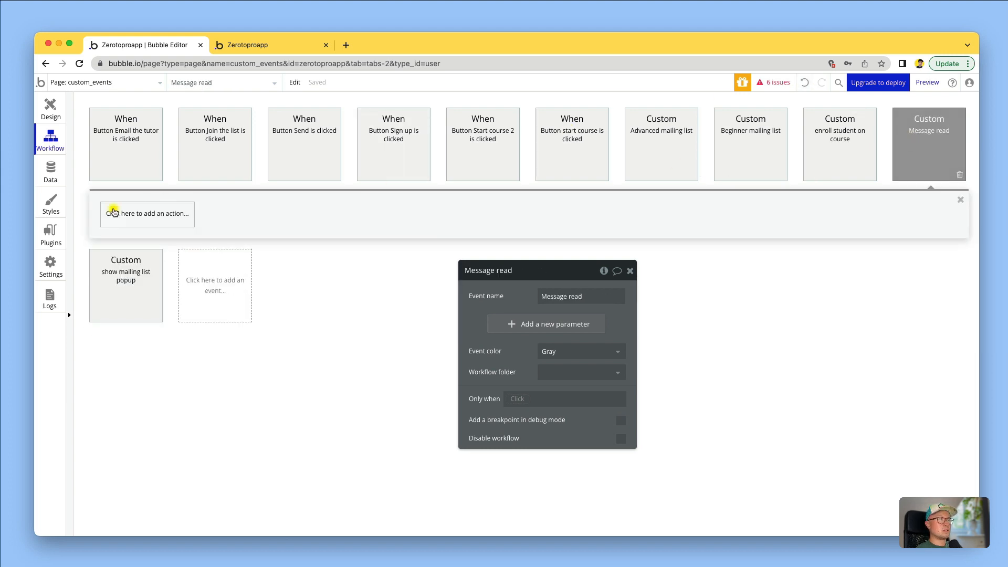
{"action": "left_click", "coordinate": [108, 211]}
{"action": "type", "text": "air"}
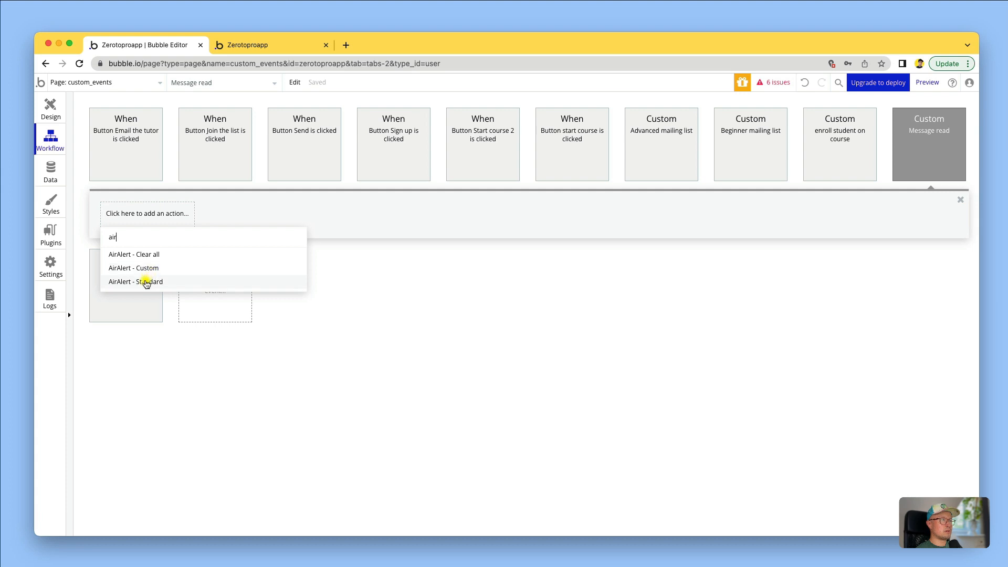
{"action": "left_click", "coordinate": [149, 282]}
{"action": "double_click", "coordinate": [561, 317]}
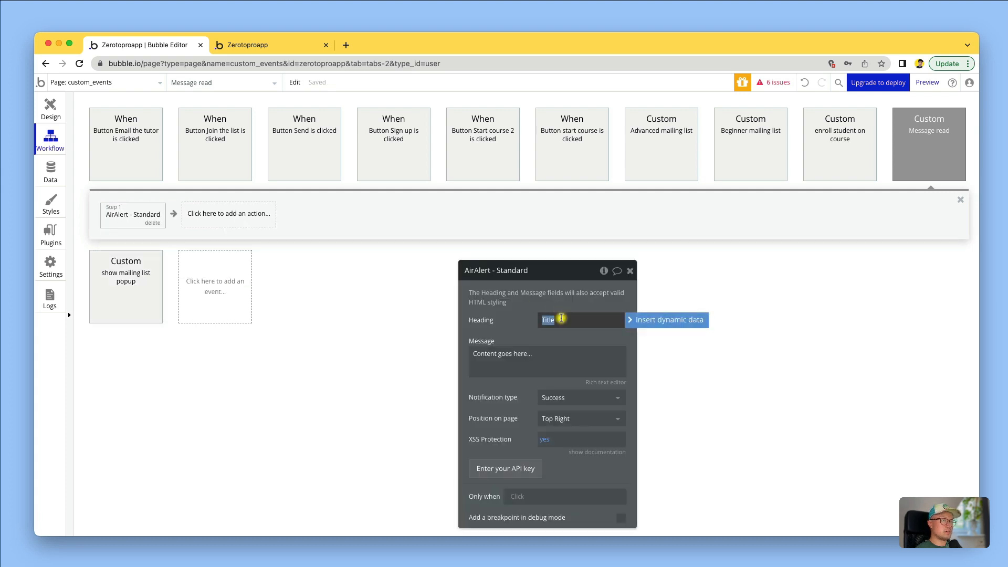
{"action": "type", "text": "Your message has been read"}
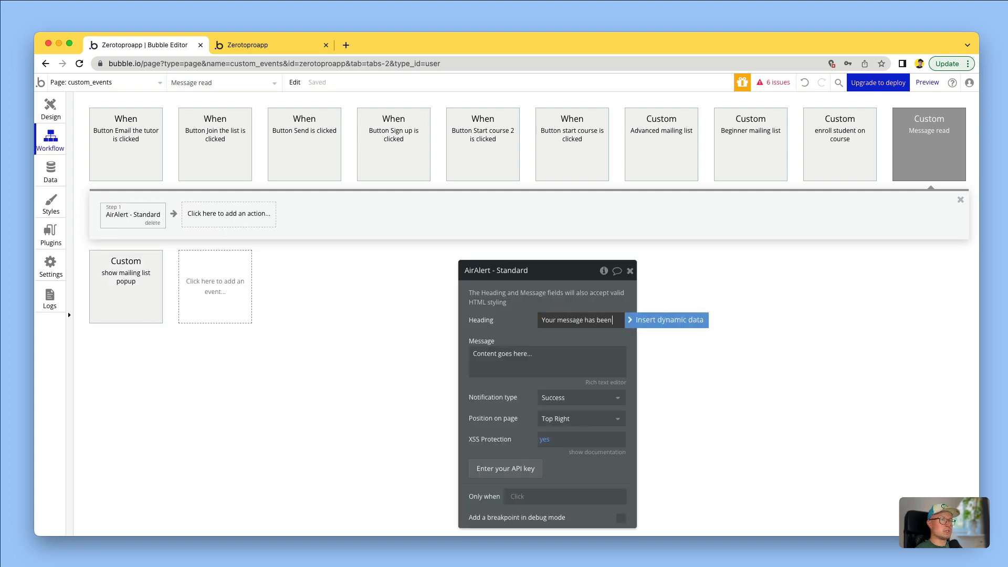
{"action": "left_click", "coordinate": [536, 349]}
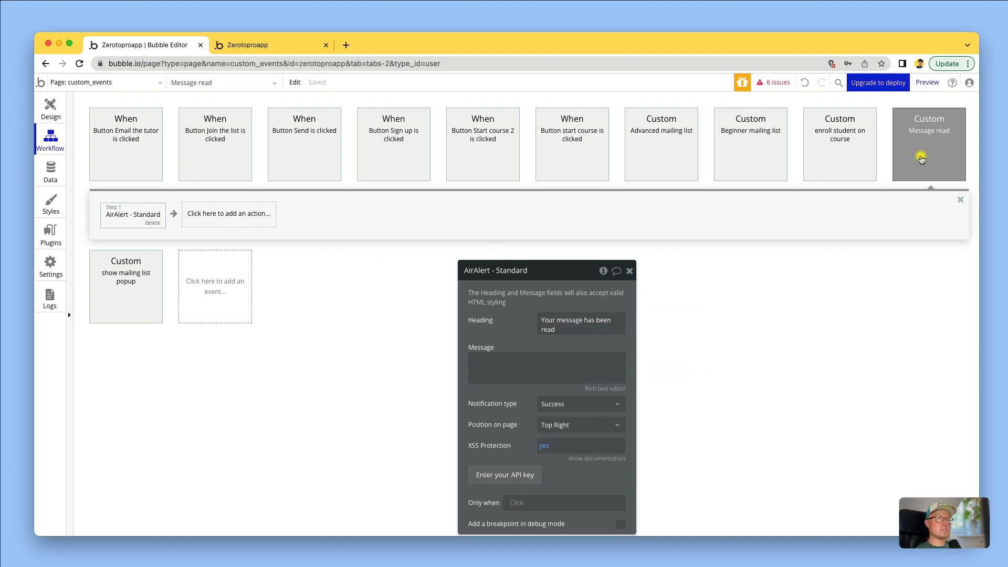
- Add a parameter named Message of type Message to the "Message read" custom event
{"action": "left_click", "coordinate": [920, 159]}
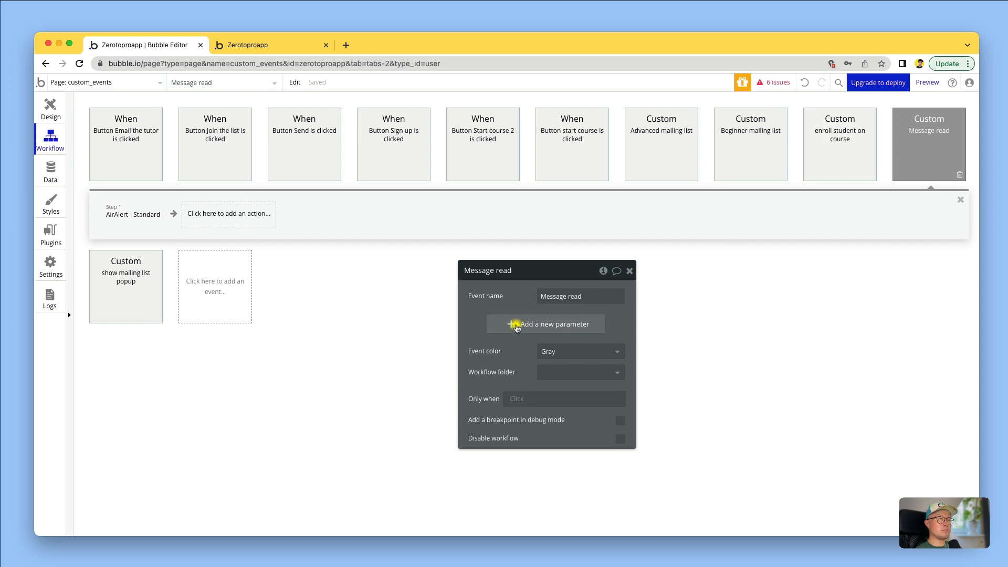
{"action": "left_click", "coordinate": [517, 324]}
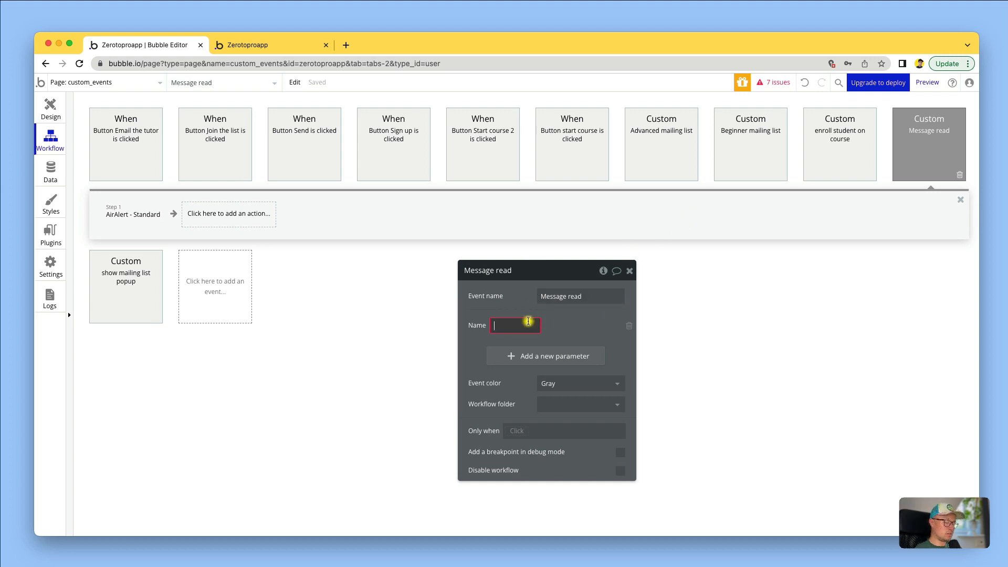
{"action": "type", "text": "Message"}
{"action": "left_click", "coordinate": [492, 316]}
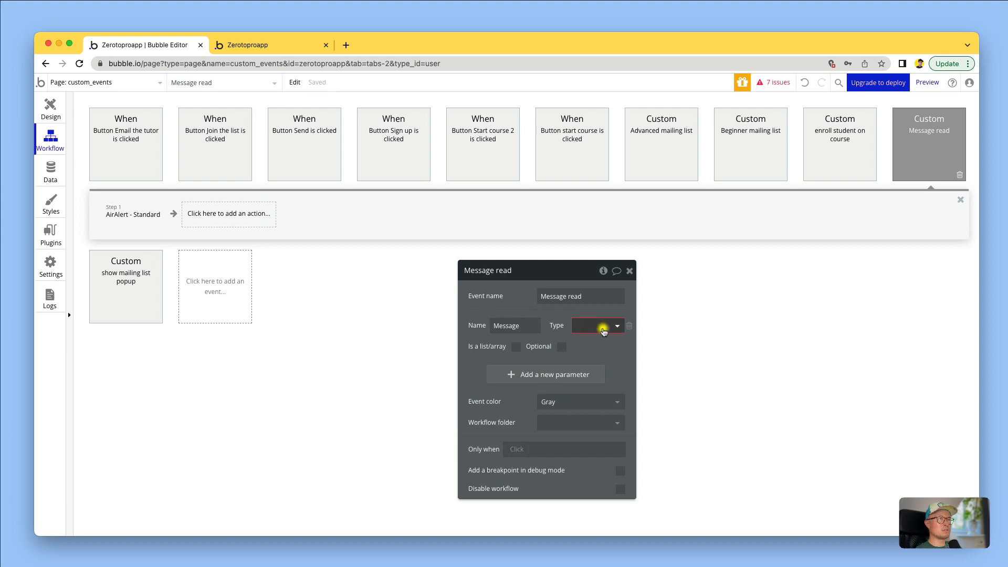
{"action": "left_click", "coordinate": [603, 330]}
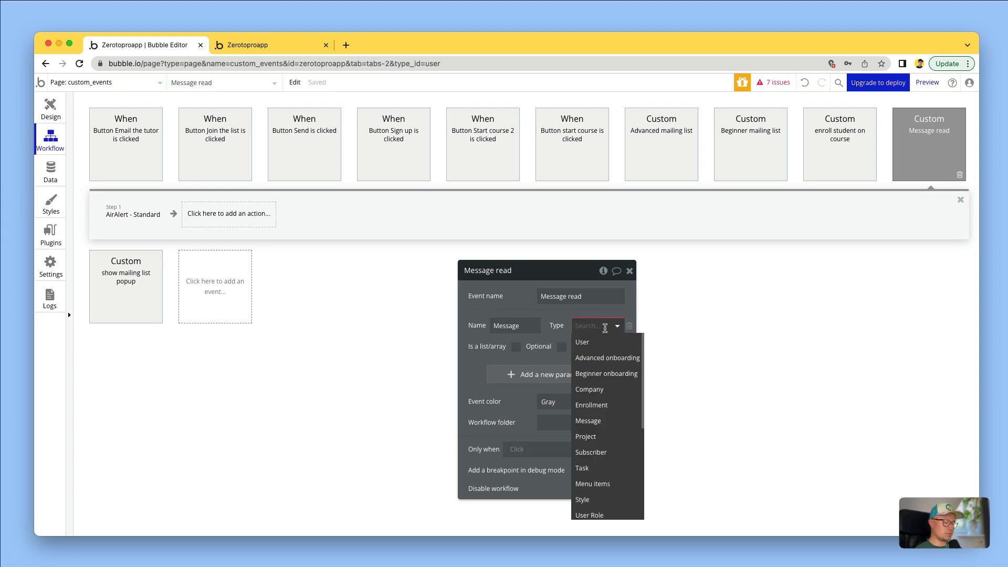
{"action": "type", "text": "mess"}
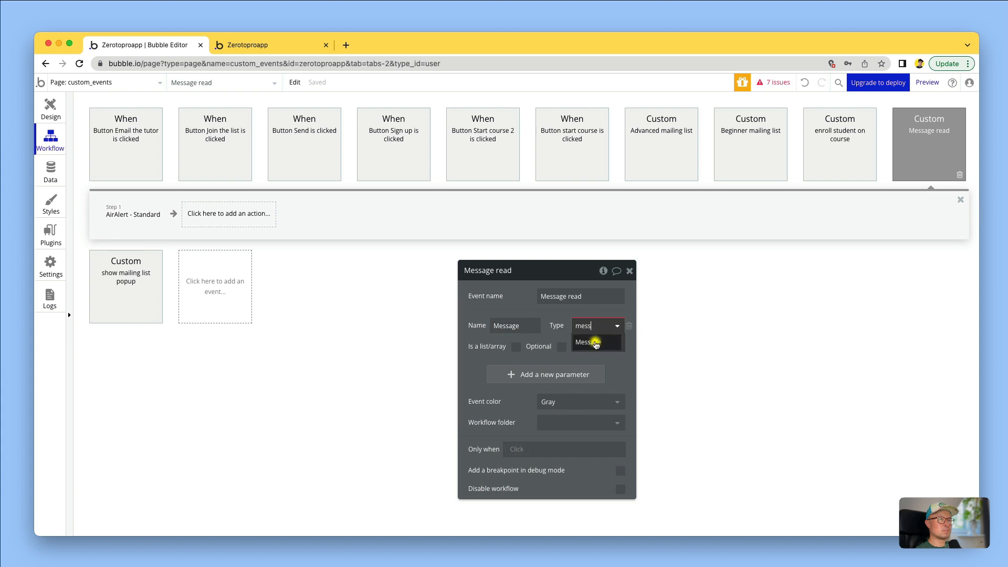
{"action": "left_click", "coordinate": [593, 343]}
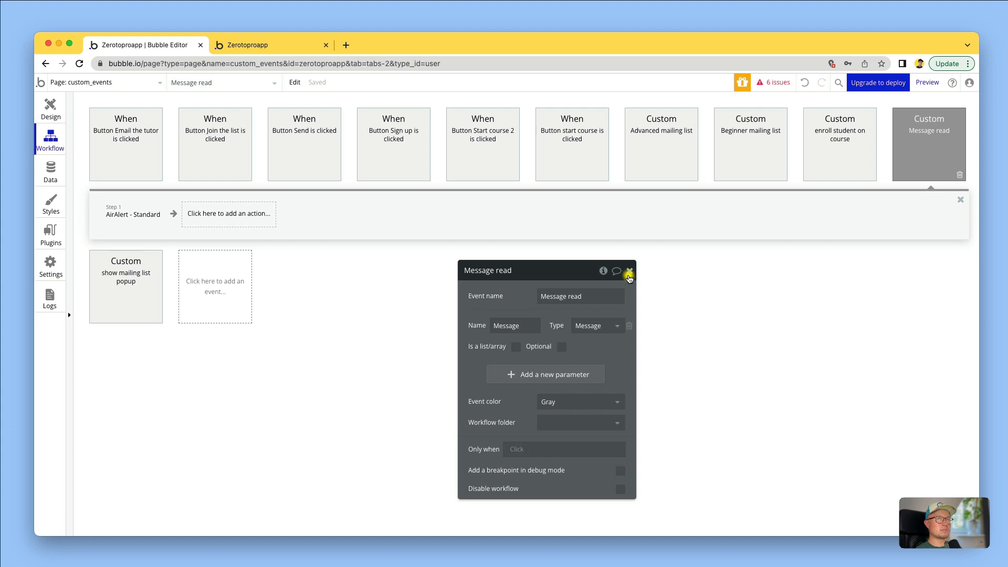
{"action": "left_click", "coordinate": [629, 272]}
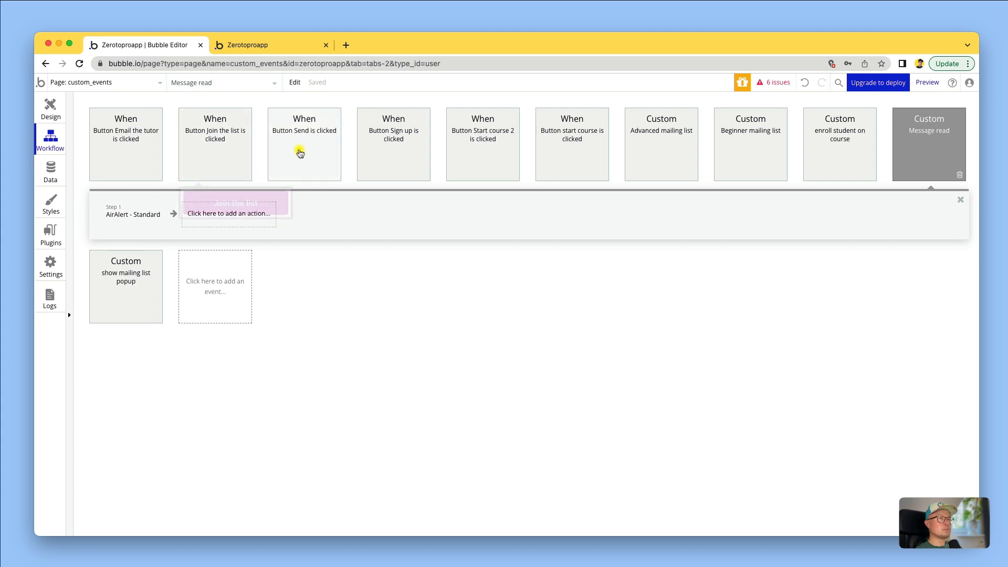
- Review the Button Send workflow's actions and append a "Trigger a custom event when data changes" action for the "Message read" event
{"action": "left_click", "coordinate": [300, 152]}
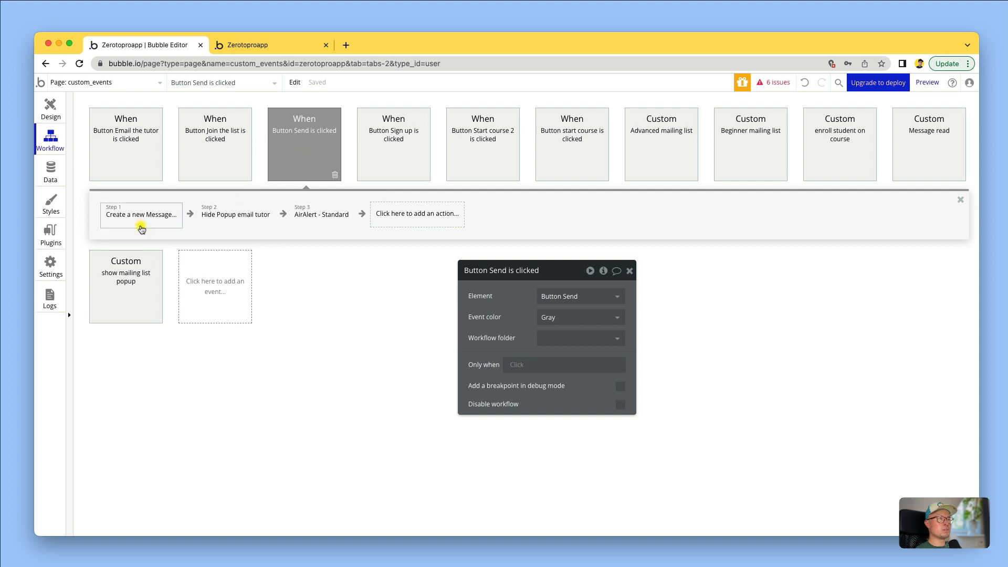
{"action": "left_click", "coordinate": [150, 212]}
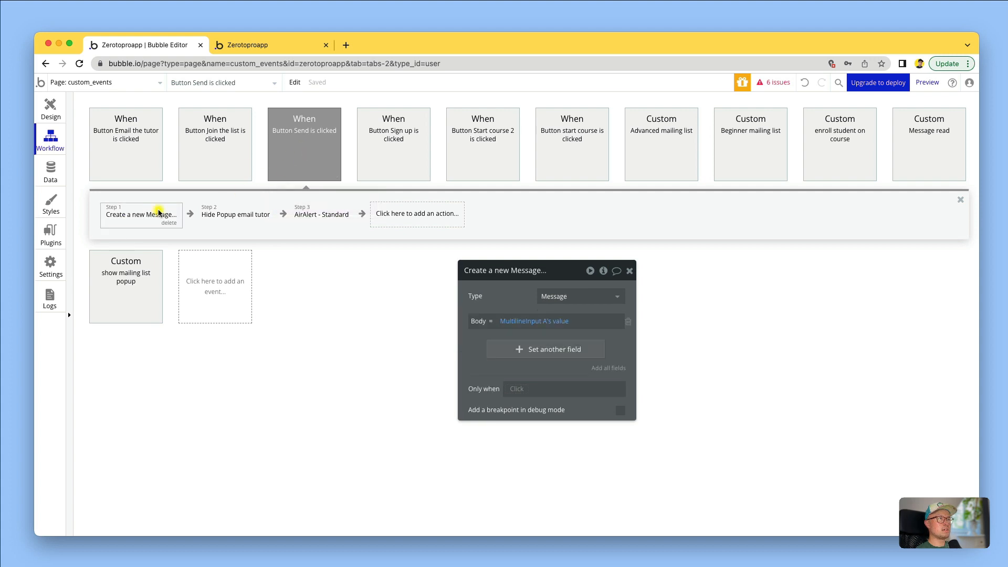
{"action": "left_click", "coordinate": [270, 161]}
{"action": "left_click", "coordinate": [141, 209]}
{"action": "left_click", "coordinate": [223, 212]}
{"action": "left_click", "coordinate": [305, 213]}
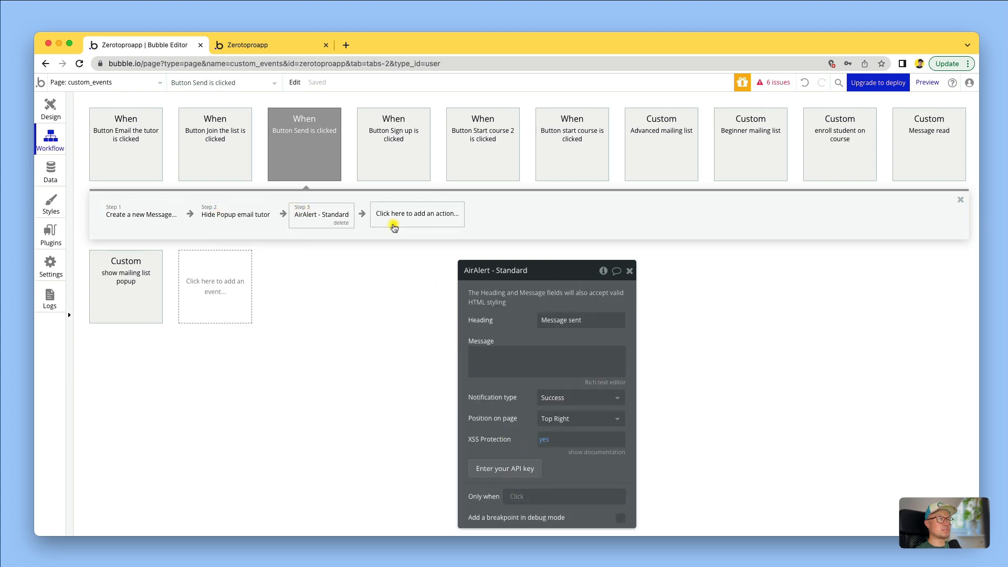
{"action": "left_click", "coordinate": [391, 223]}
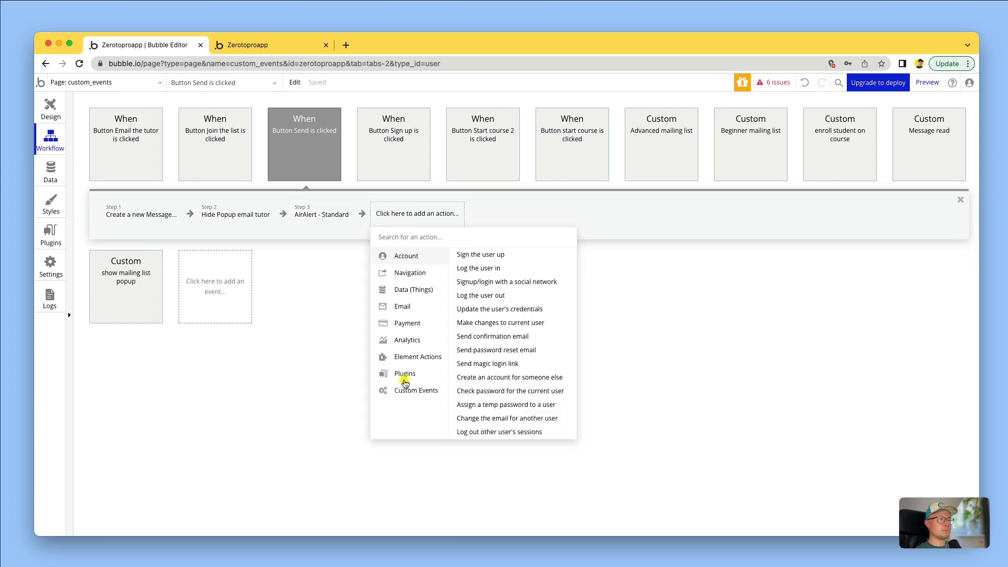
{"action": "mouse_move", "coordinate": [409, 388]}
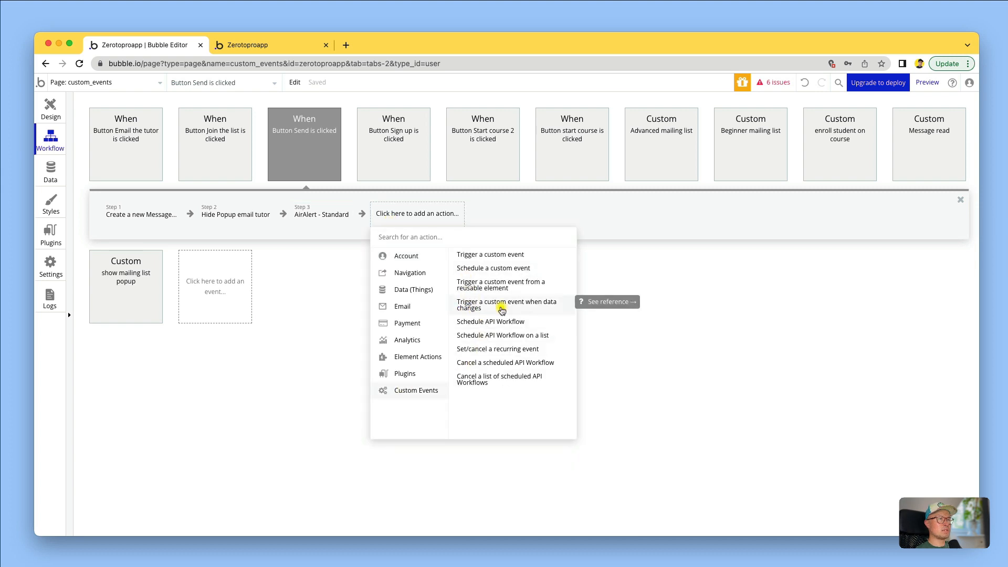
{"action": "left_click", "coordinate": [502, 311]}
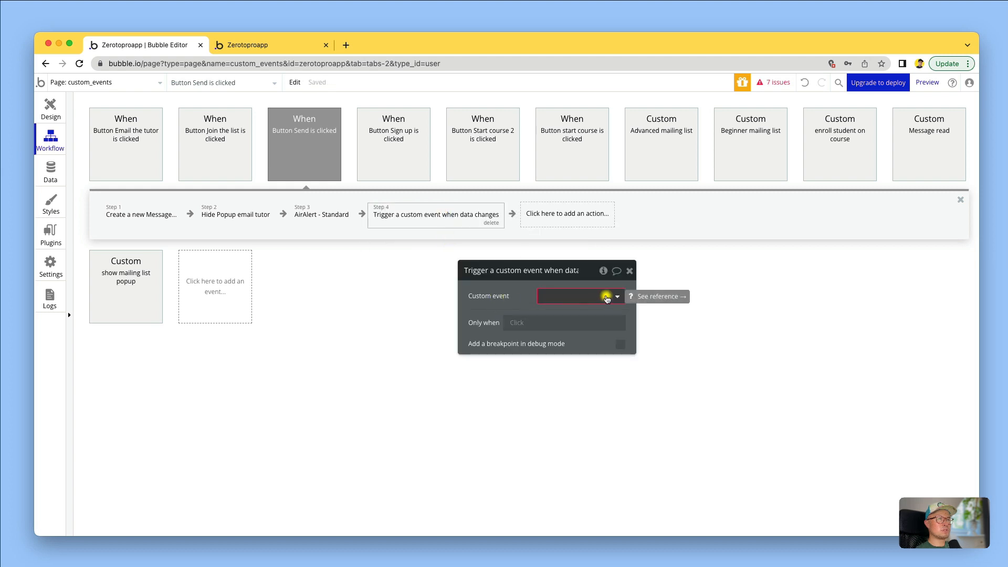
{"action": "left_click", "coordinate": [606, 298]}
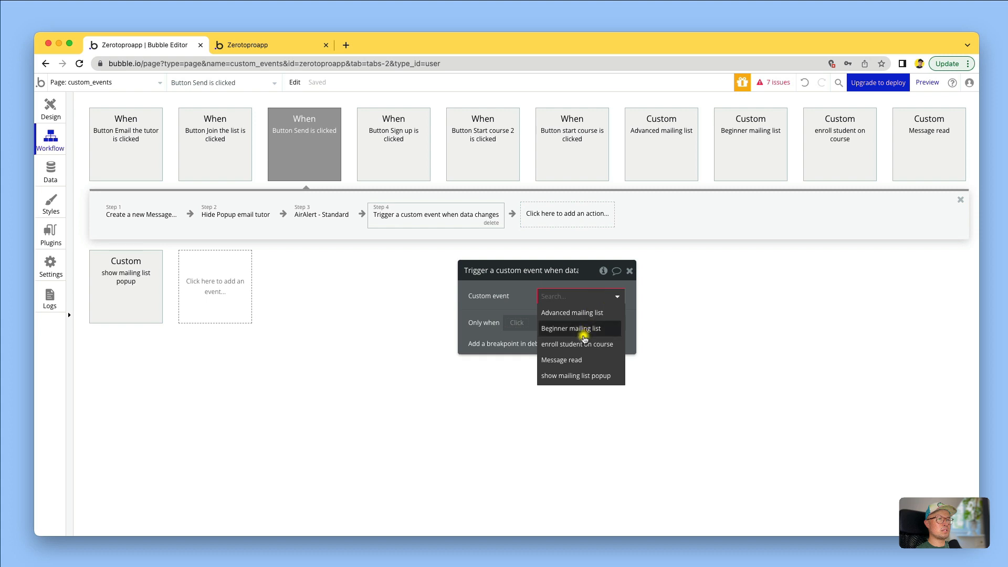
{"action": "left_click", "coordinate": [577, 359]}
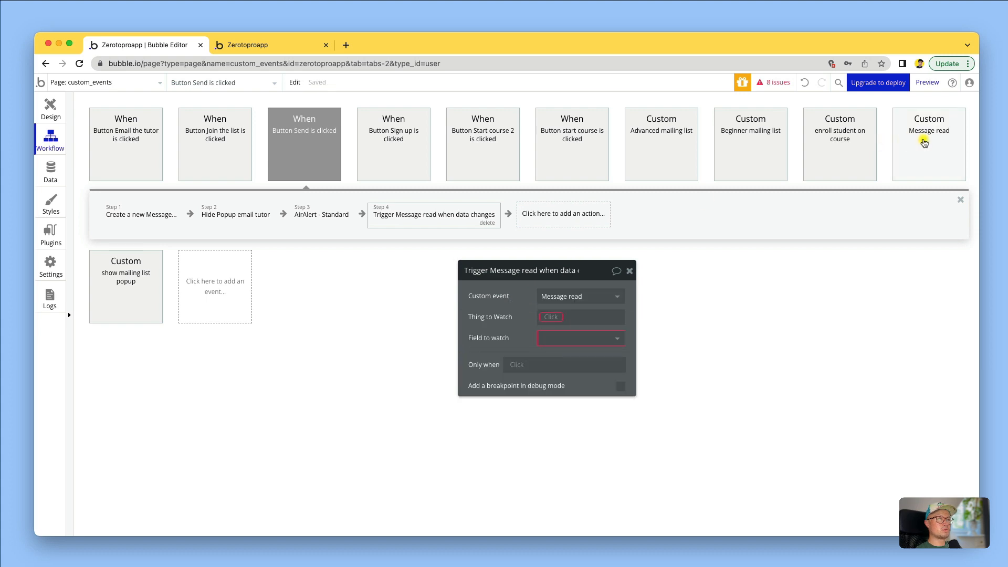
- Check the "Message read" parameter and set the trigger action's thing to watch to the result of step 1 (Create a new Message)
{"action": "left_click", "coordinate": [923, 142]}
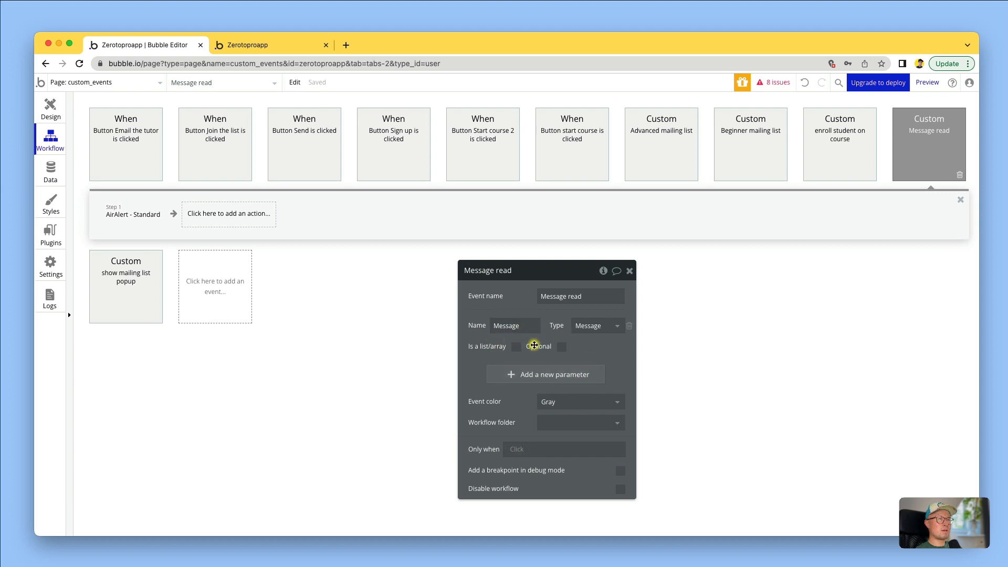
{"action": "left_click", "coordinate": [294, 152]}
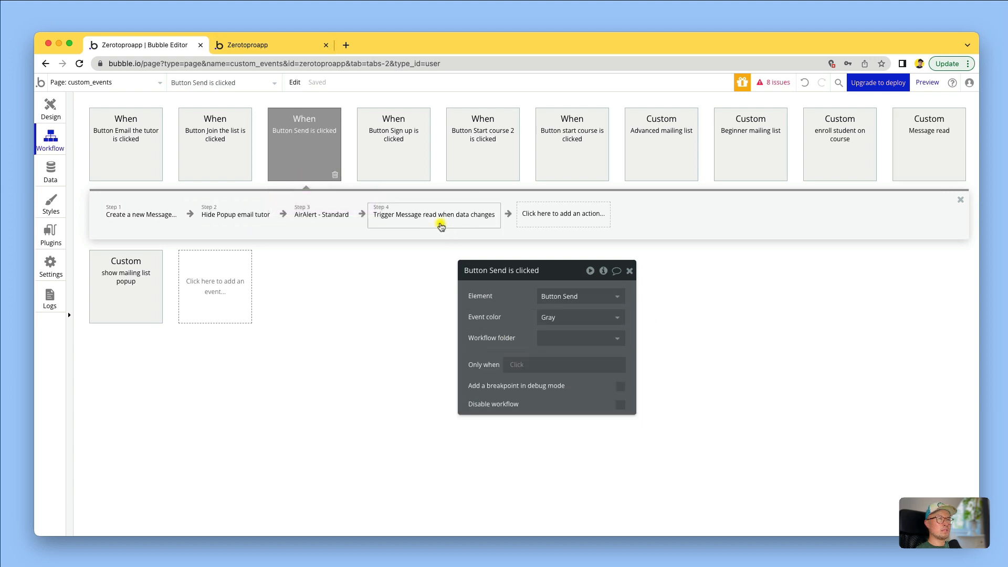
{"action": "left_click", "coordinate": [441, 225]}
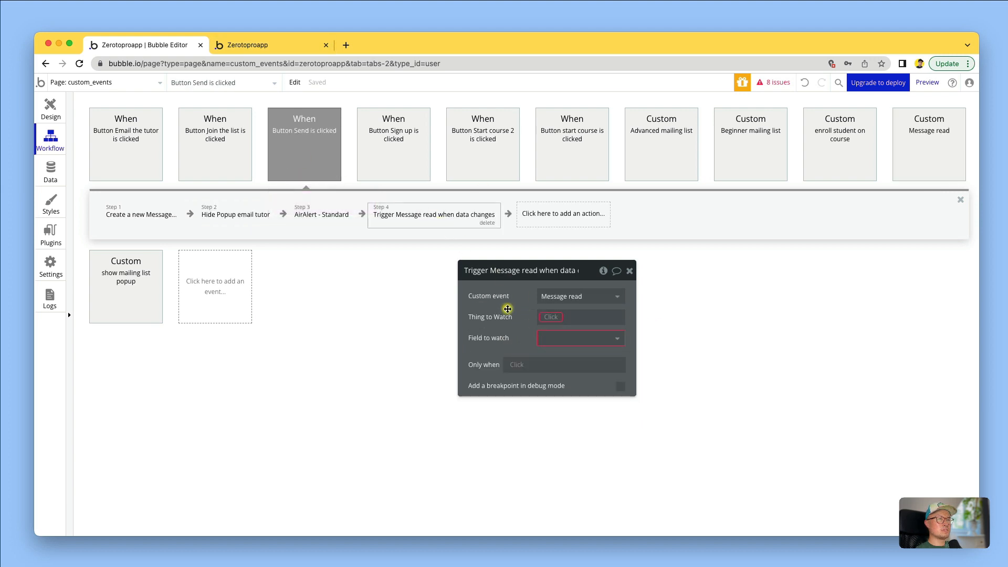
{"action": "left_click", "coordinate": [552, 317]}
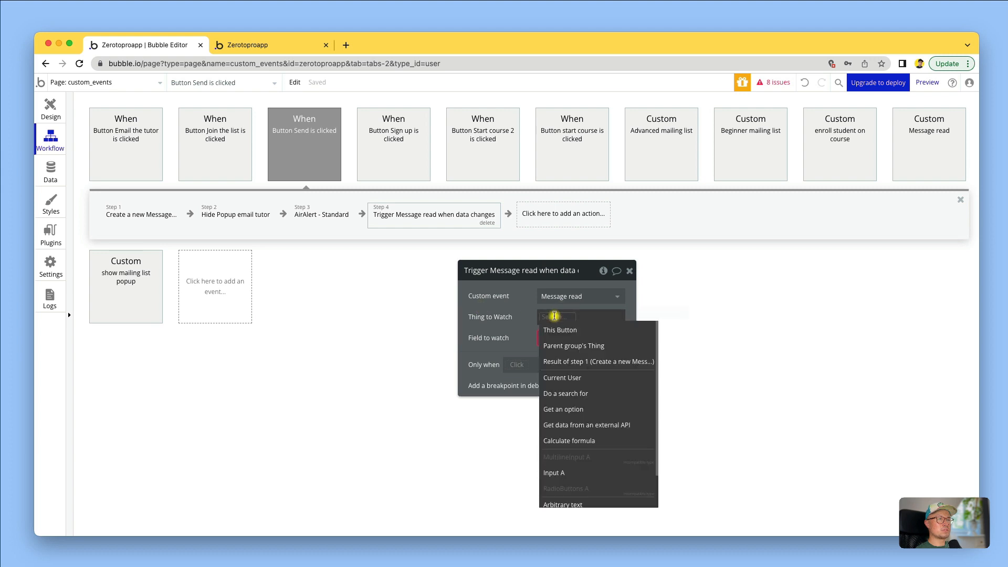
{"action": "left_click", "coordinate": [486, 314]}
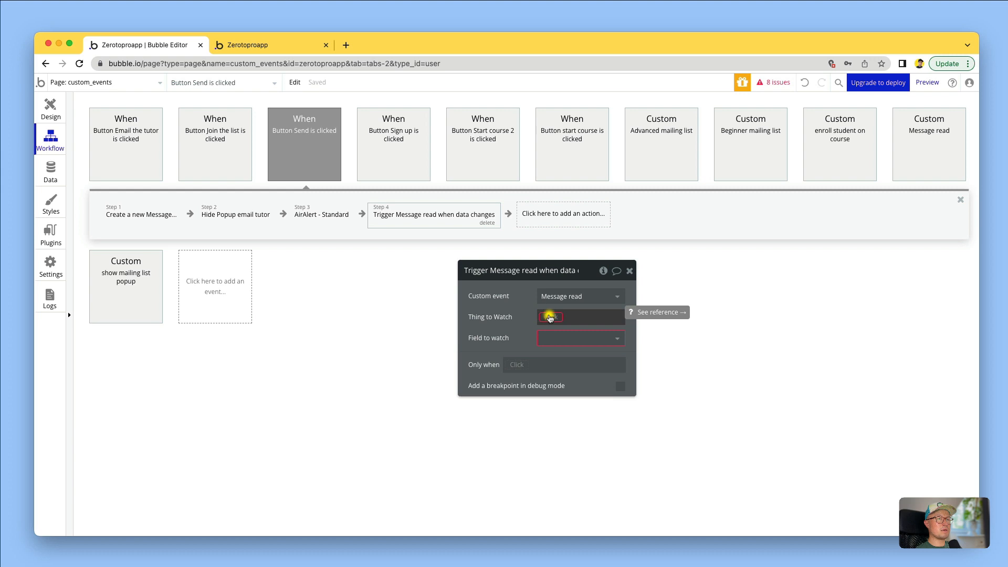
{"action": "left_click", "coordinate": [924, 132]}
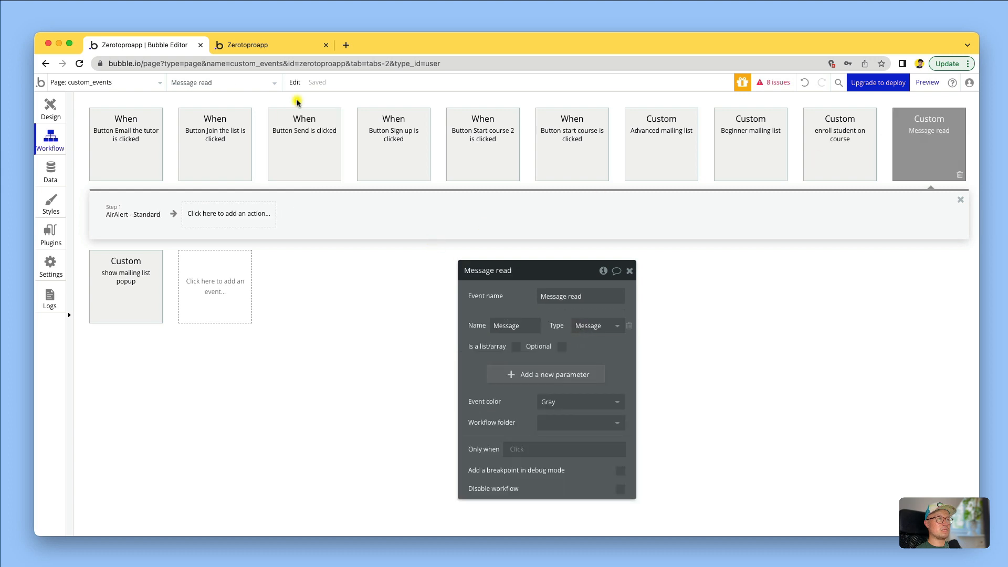
{"action": "left_click", "coordinate": [290, 127]}
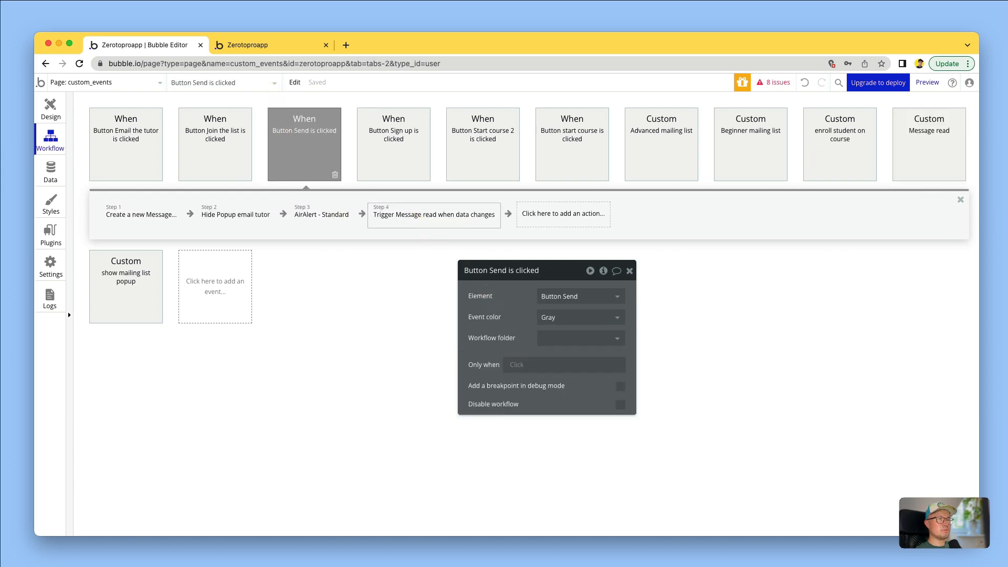
{"action": "left_click", "coordinate": [422, 220]}
{"action": "left_click", "coordinate": [551, 316]}
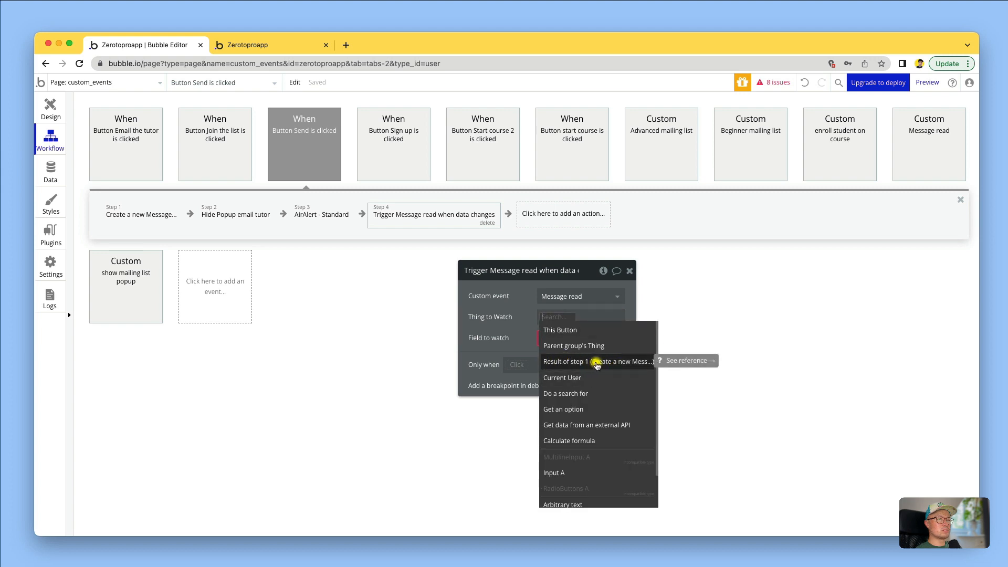
{"action": "left_click", "coordinate": [582, 363]}
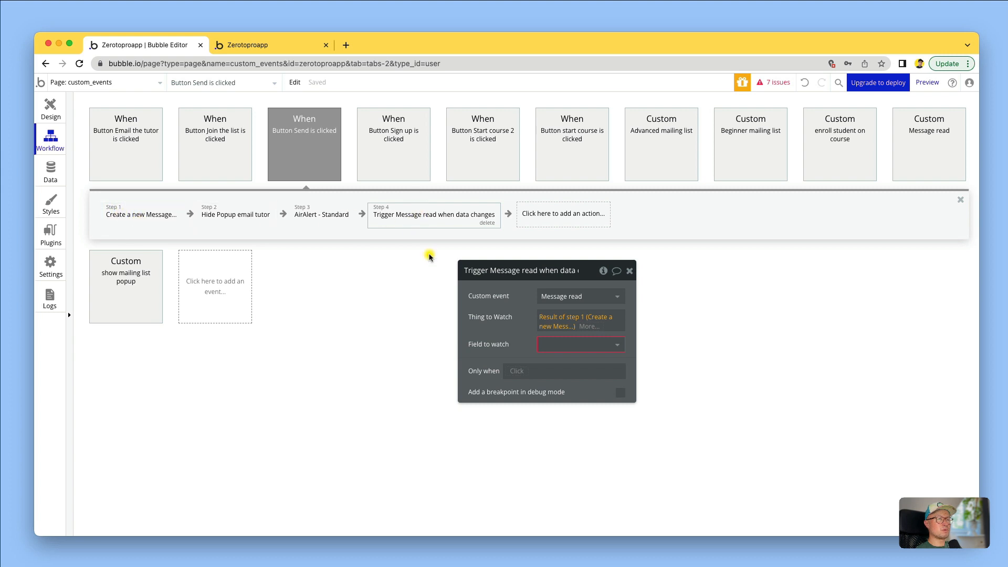
- Set the trigger action's field to watch to Read and close its properties
{"action": "left_click", "coordinate": [574, 346]}
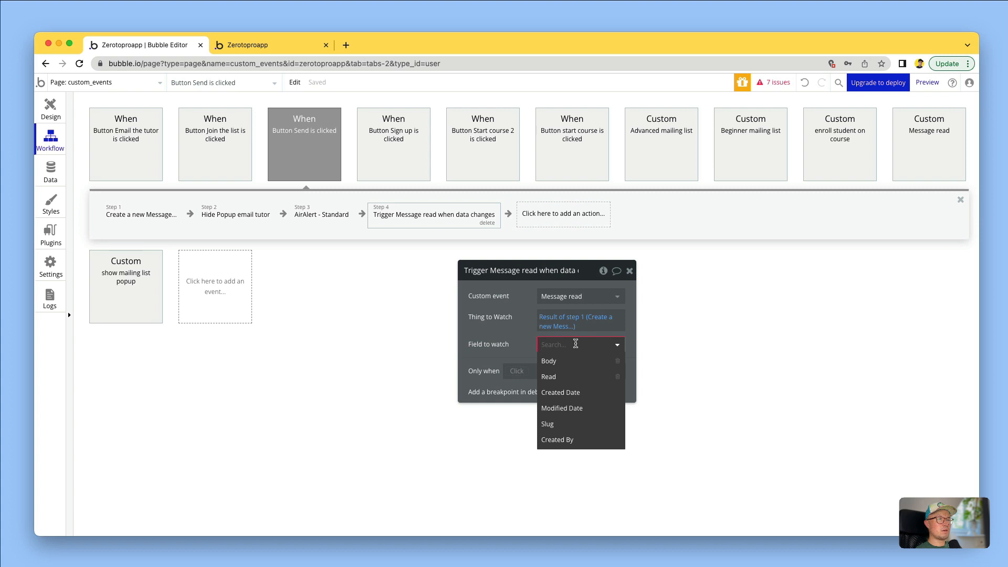
{"action": "left_click", "coordinate": [555, 376]}
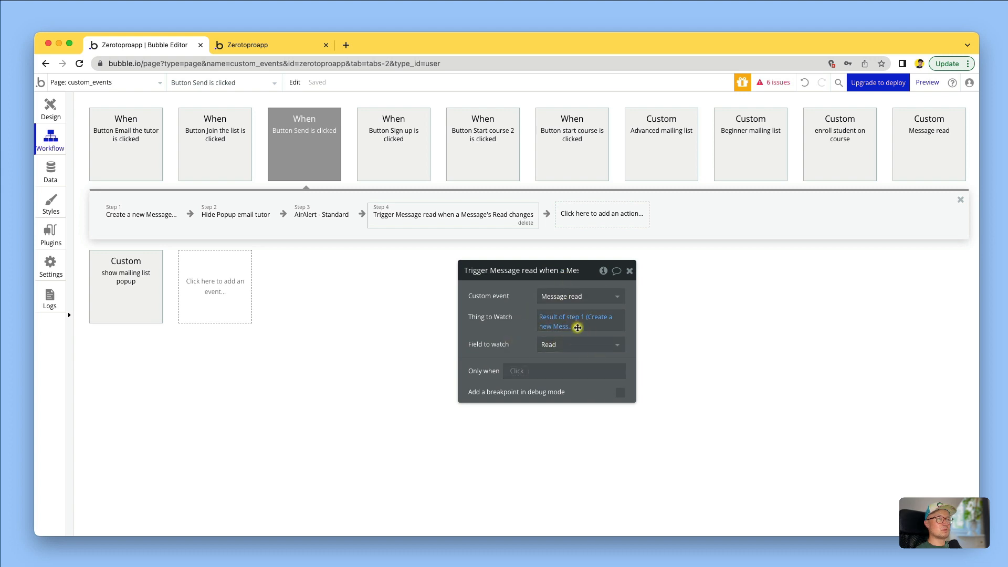
{"action": "left_click", "coordinate": [627, 270]}
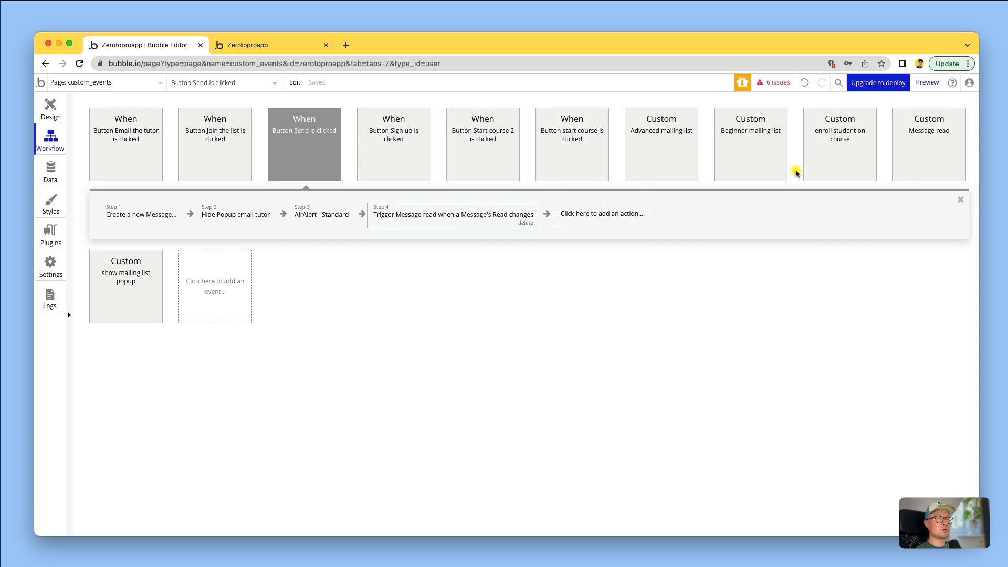
- Review the "Message read" event's AirAlert action and the Button Send workflow's message creation, and return to the page design
{"action": "left_click", "coordinate": [907, 162]}
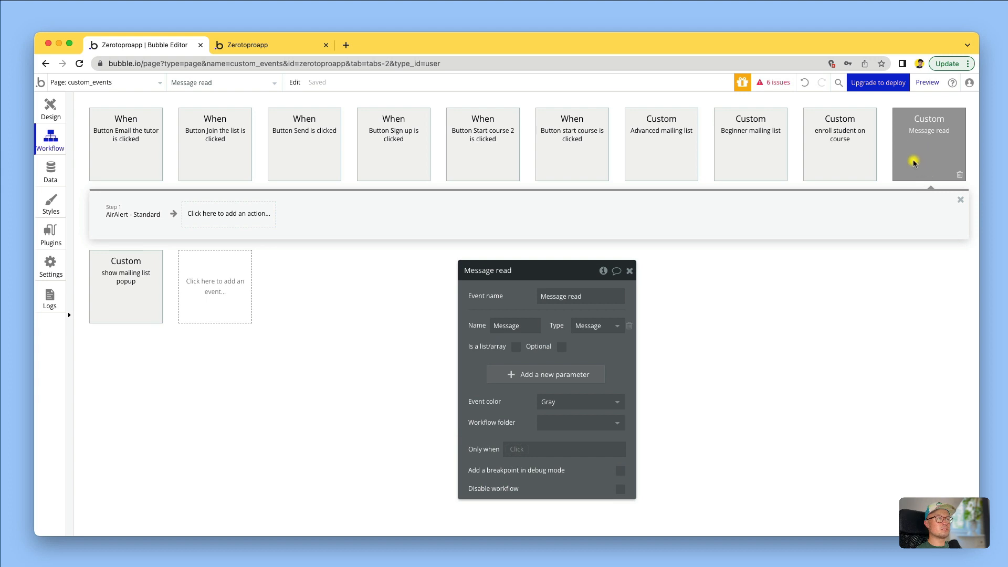
{"action": "left_click", "coordinate": [133, 212]}
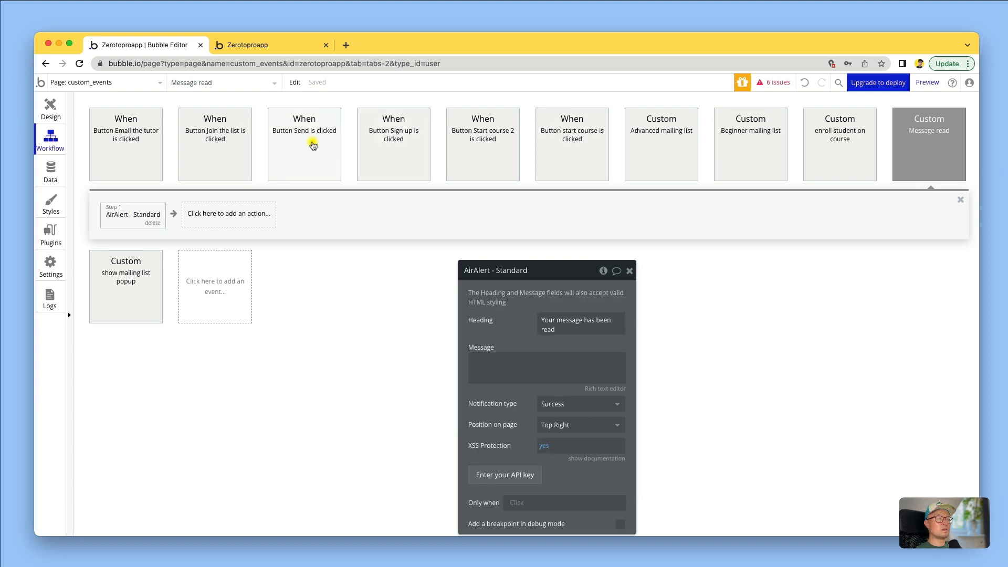
{"action": "left_click", "coordinate": [313, 143]}
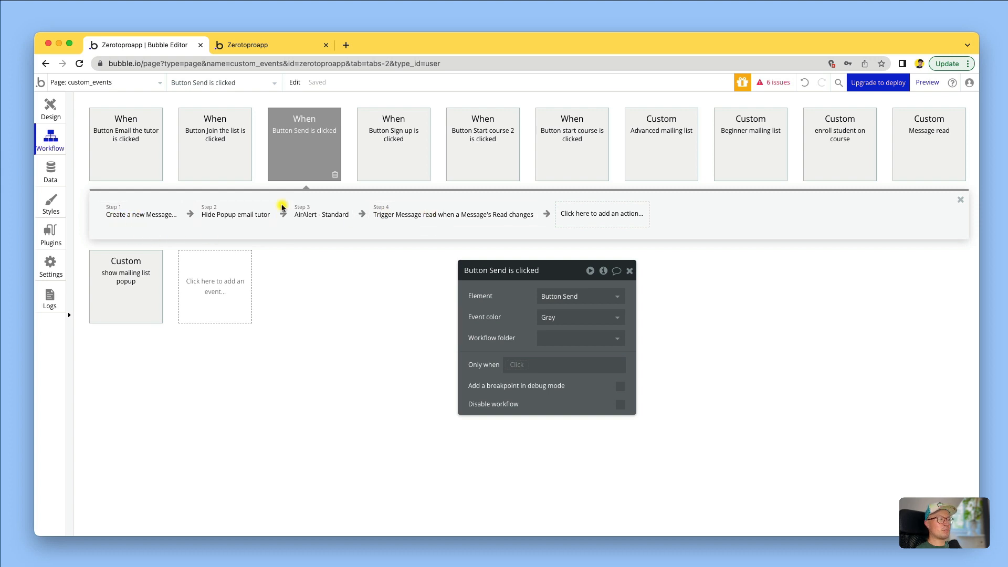
{"action": "left_click", "coordinate": [128, 224]}
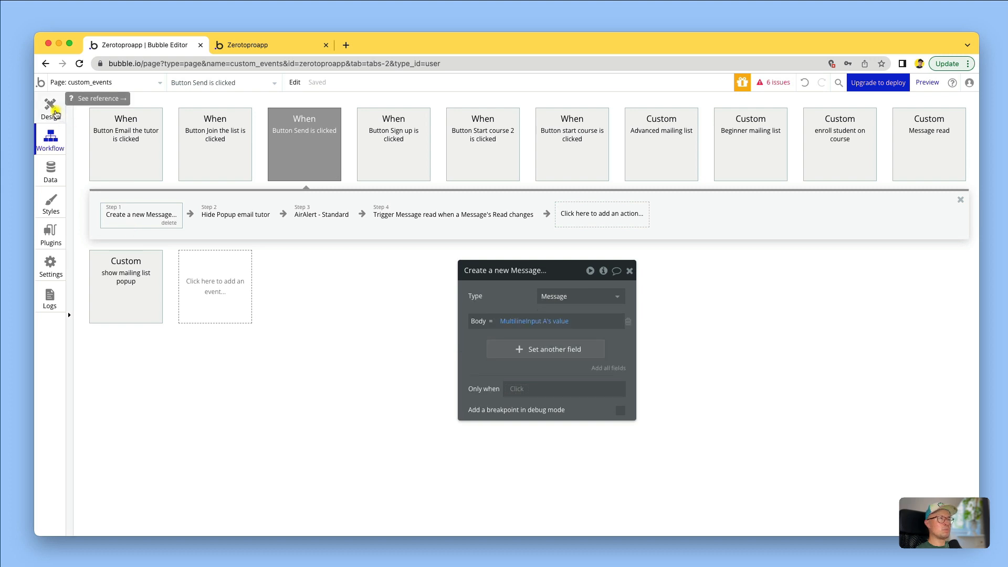
{"action": "left_click", "coordinate": [54, 112]}
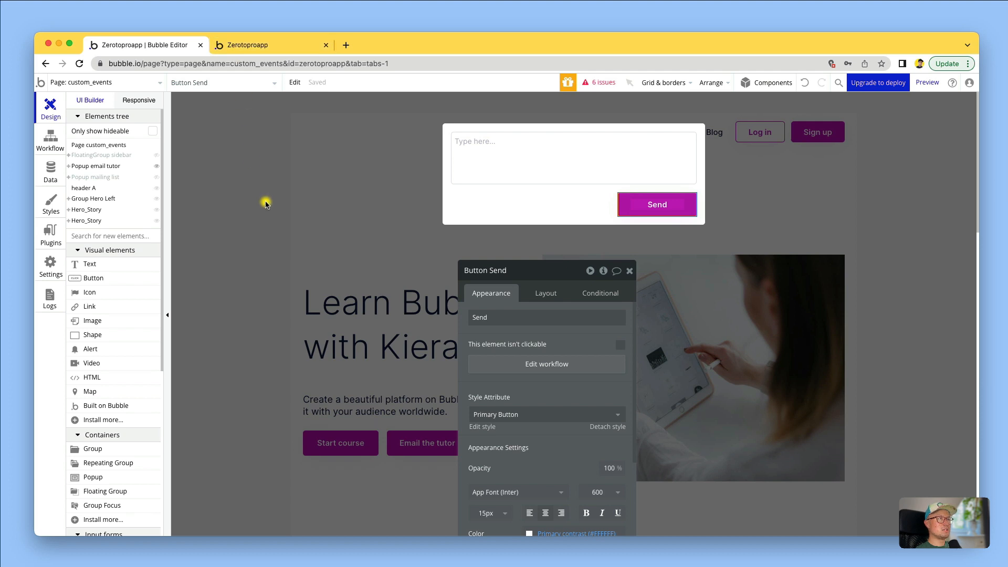
- Switch to the preview, refresh the page, and send "New message" through the "Email the tutor" popup
{"action": "left_click", "coordinate": [226, 49]}
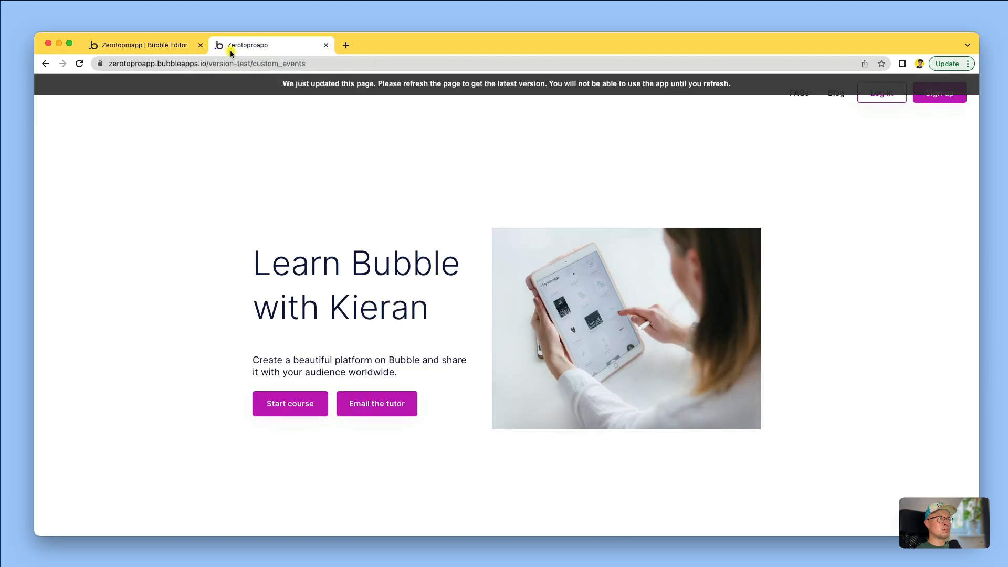
{"action": "left_click", "coordinate": [267, 88]}
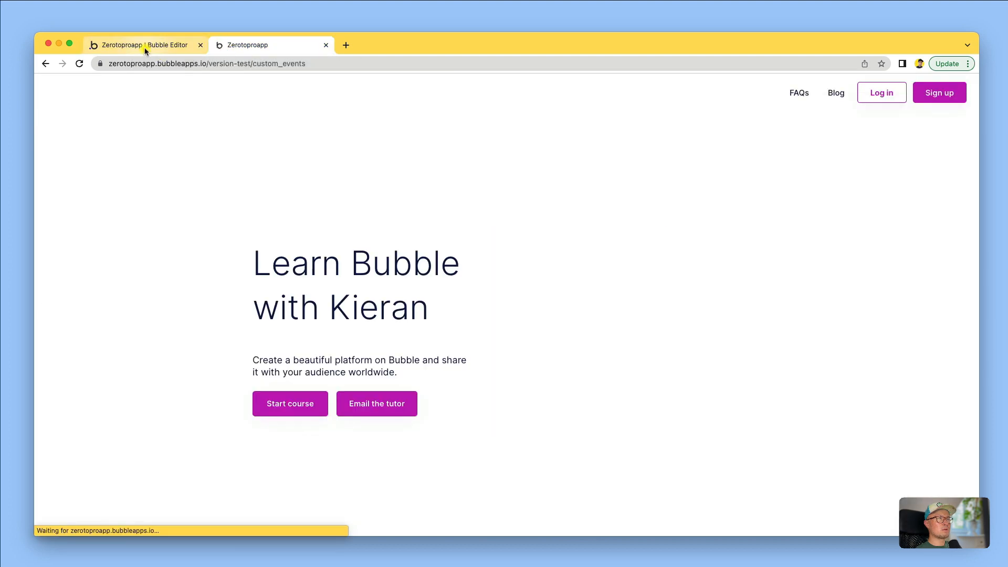
{"action": "left_click", "coordinate": [366, 407]}
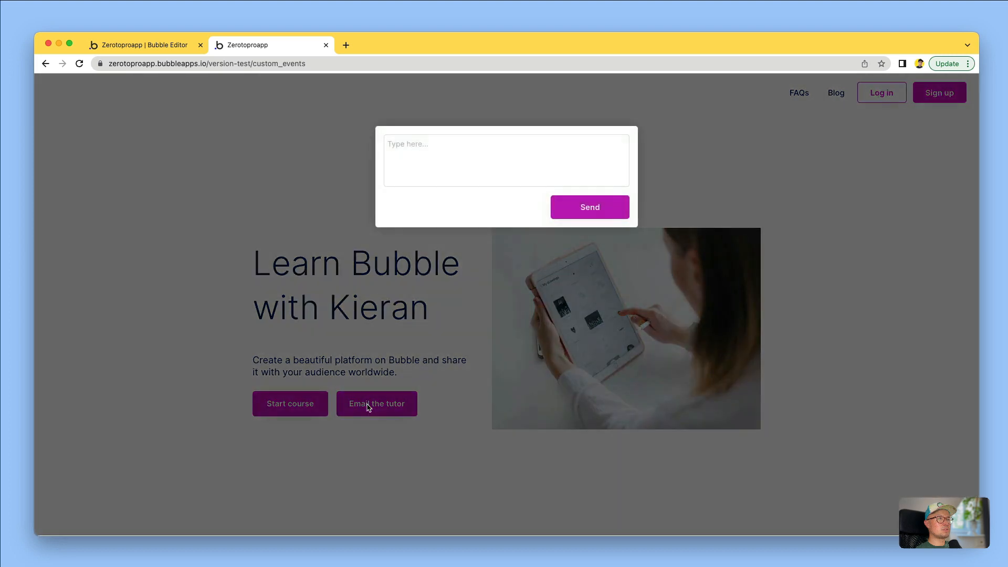
{"action": "type", "text": "New "}
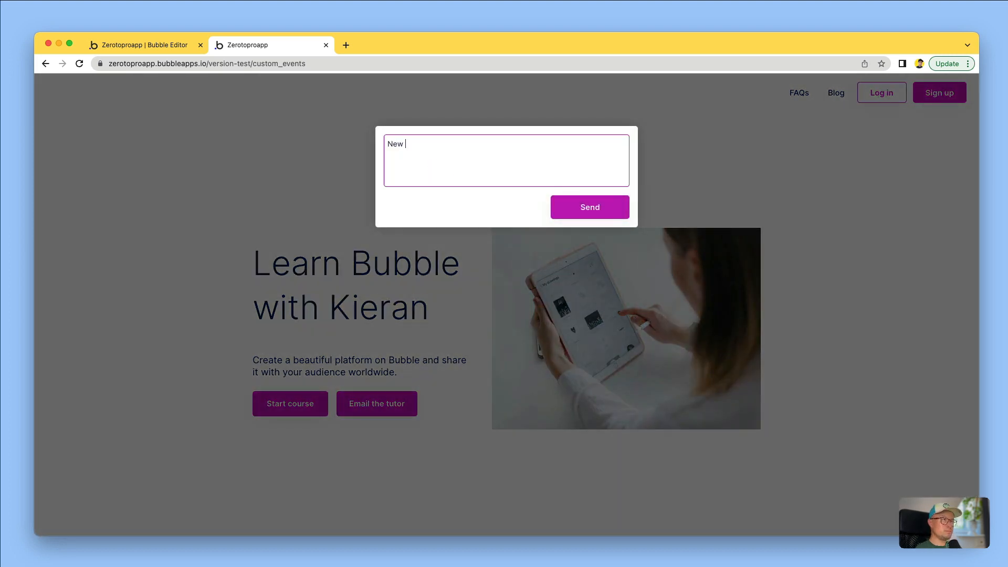
{"action": "type", "text": "message"}
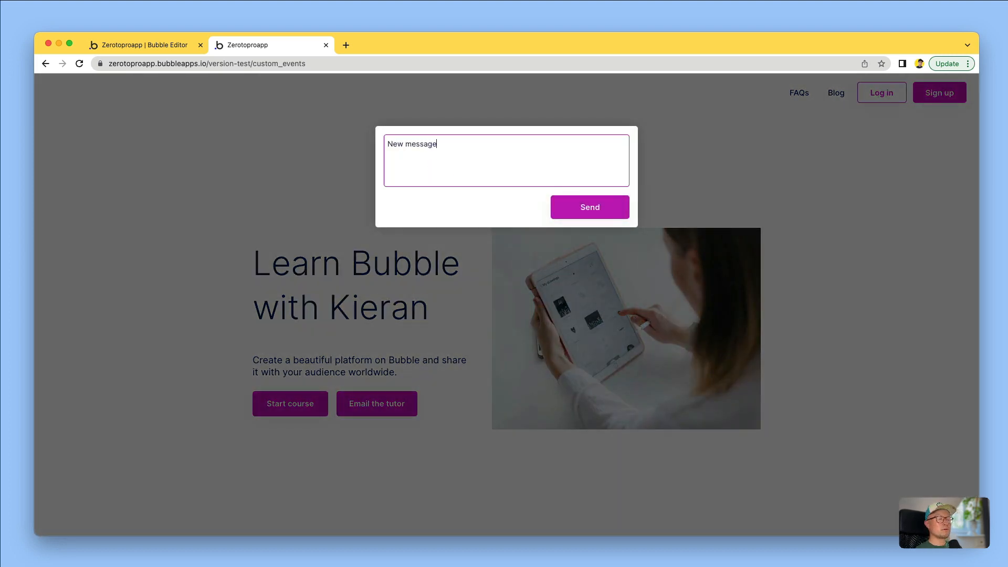
{"action": "left_click", "coordinate": [565, 206]}
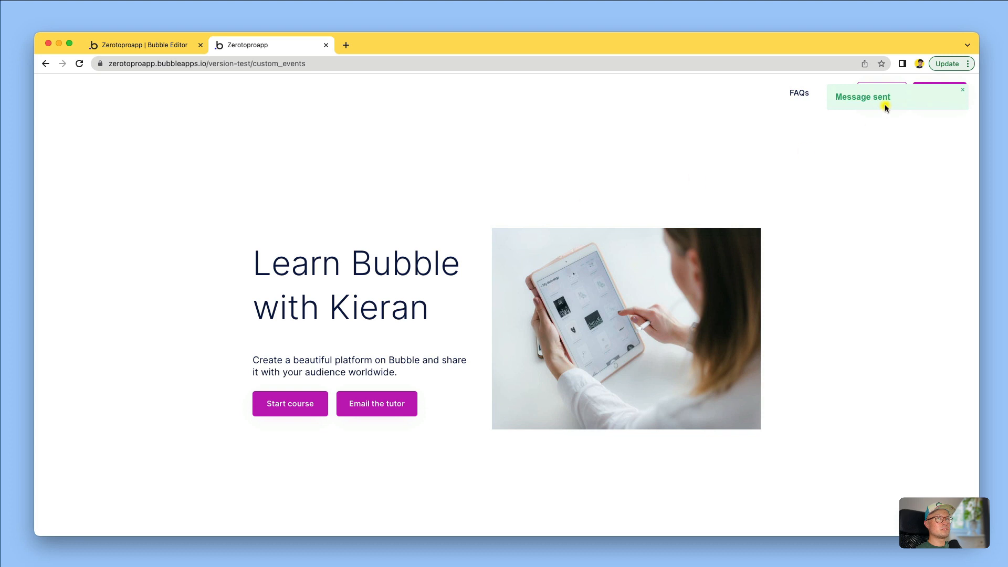
- Separate the preview and the Bubble editor into their own browser windows and rejoin them in one window
{"action": "left_click", "coordinate": [156, 50]}
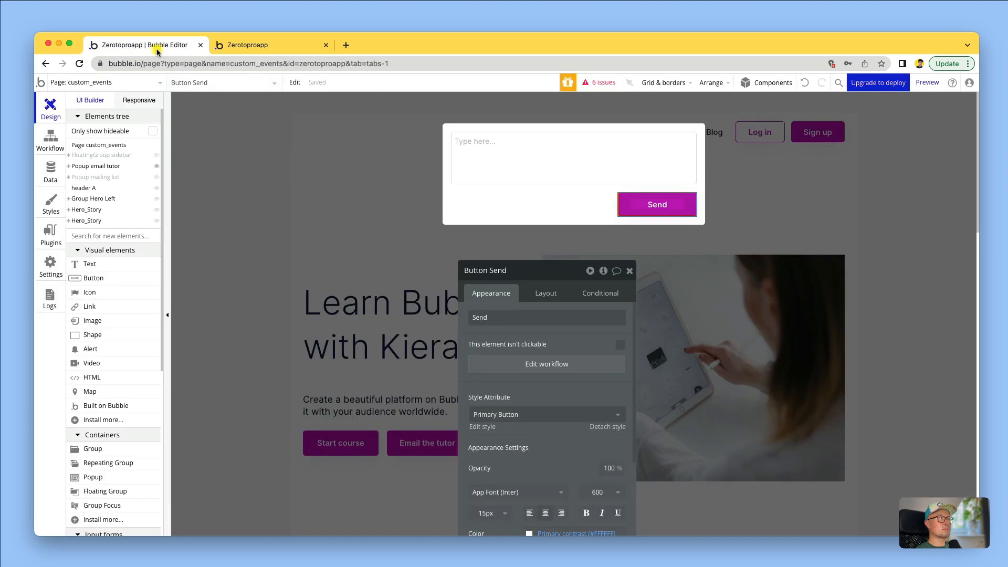
{"action": "left_click_drag", "start_coordinate": [157, 50], "coordinate": [46, 19]}
{"action": "left_click_drag", "start_coordinate": [387, 14], "coordinate": [0, 57]}
{"action": "left_click", "coordinate": [90, 110]}
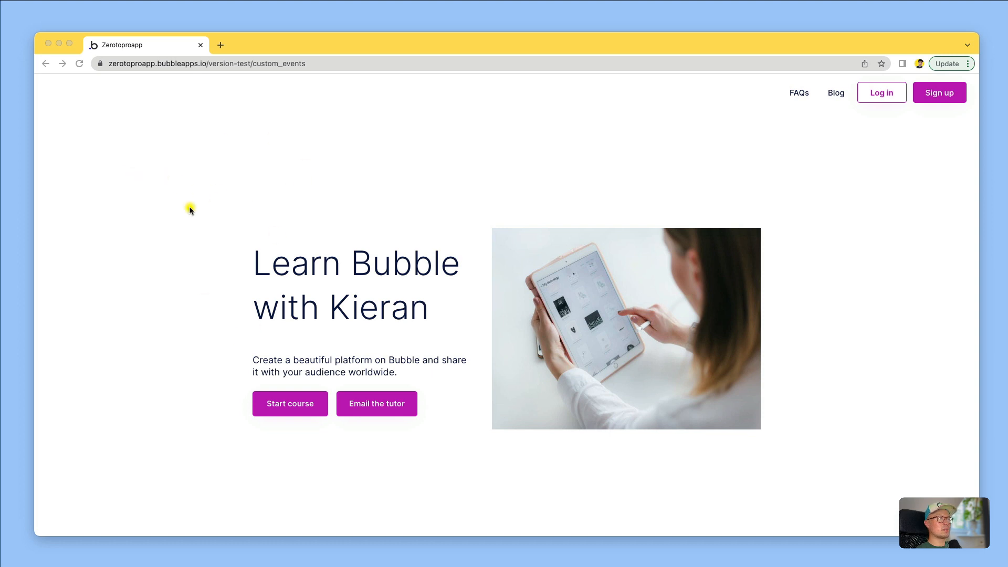
{"action": "left_click_drag", "start_coordinate": [0, 86], "coordinate": [85, 62]}
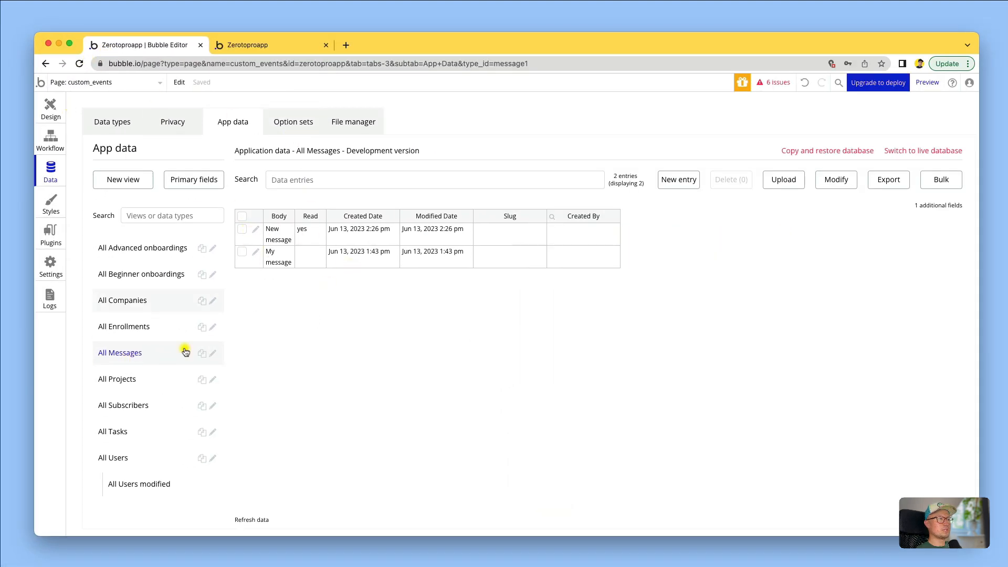
- Inspect the "New message" entry in the Message data, close it without saving, and return to the page design
{"action": "left_click", "coordinate": [256, 231]}
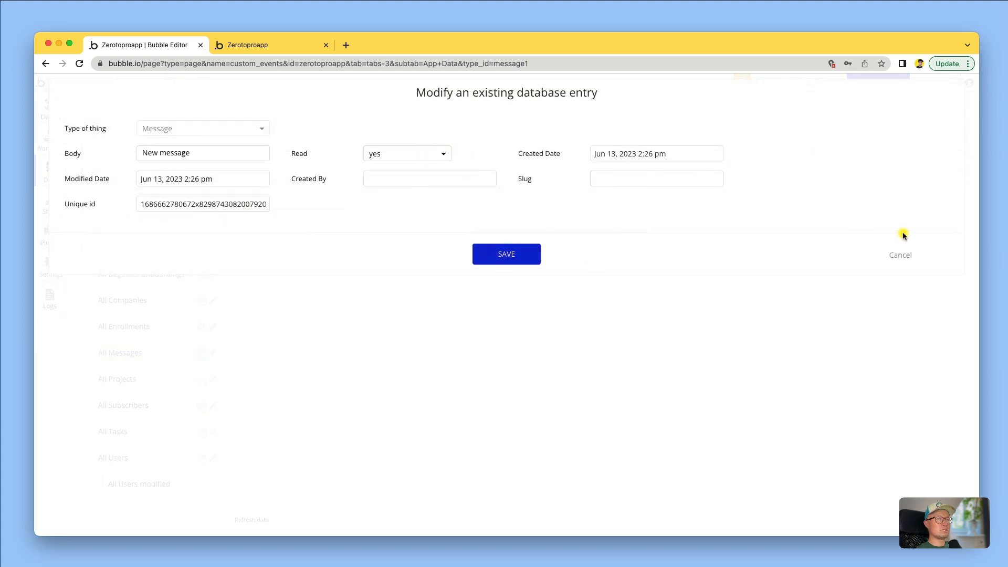
{"action": "left_click", "coordinate": [899, 254]}
{"action": "left_click", "coordinate": [48, 104]}
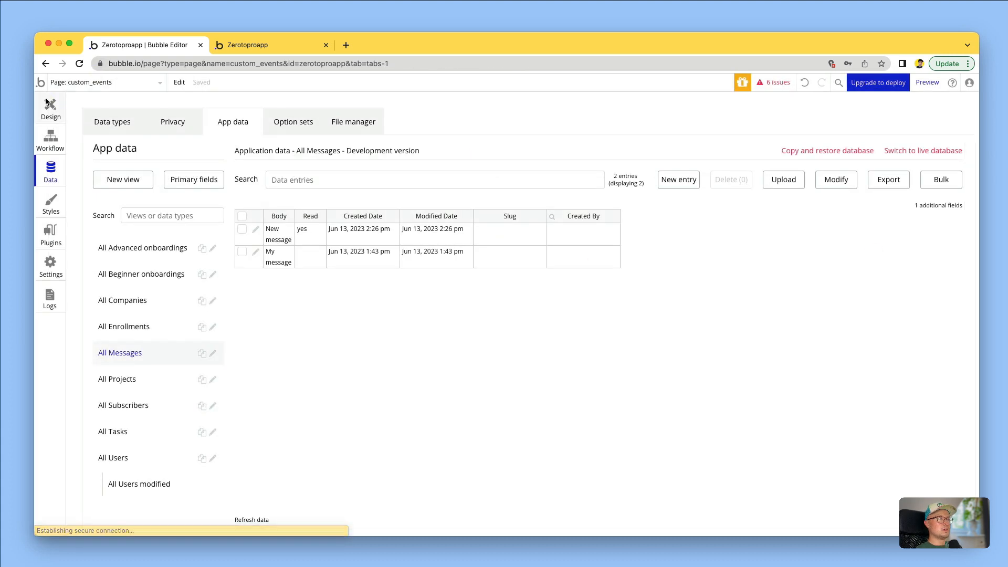
- Switch to the preview and look through the custom_events page
{"action": "left_click", "coordinate": [250, 46]}
{"action": "scroll", "coordinate": [229, 255], "scroll_direction": "down", "scroll_amount": 10}
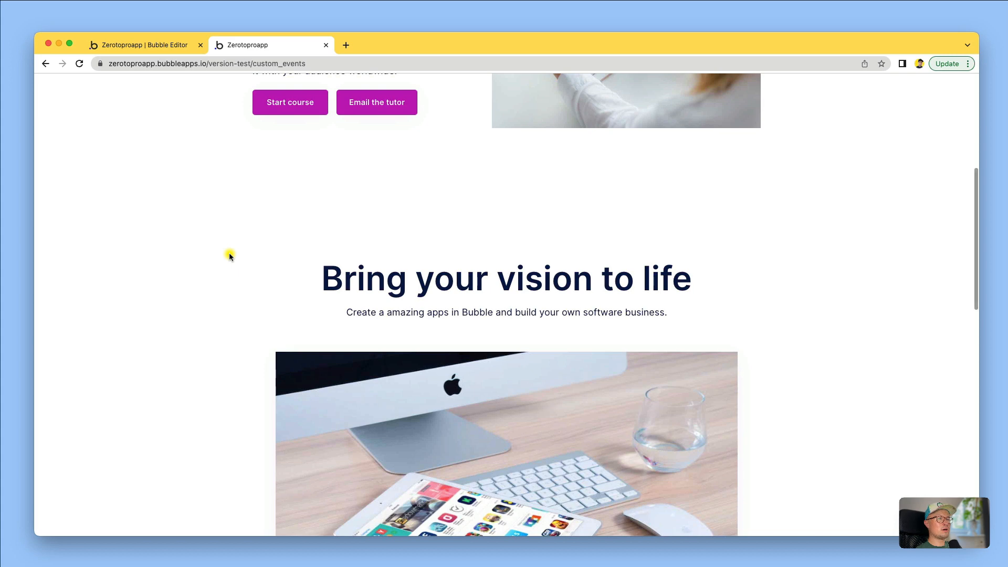
{"action": "scroll", "coordinate": [229, 255], "scroll_direction": "down", "scroll_amount": 12}
{"action": "scroll", "coordinate": [230, 256], "scroll_direction": "up", "scroll_amount": 20}
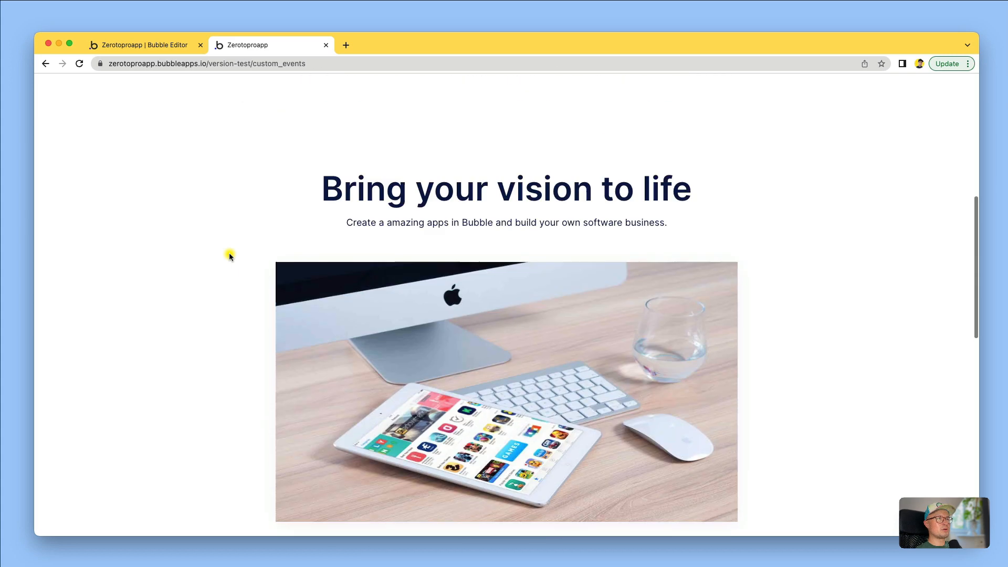